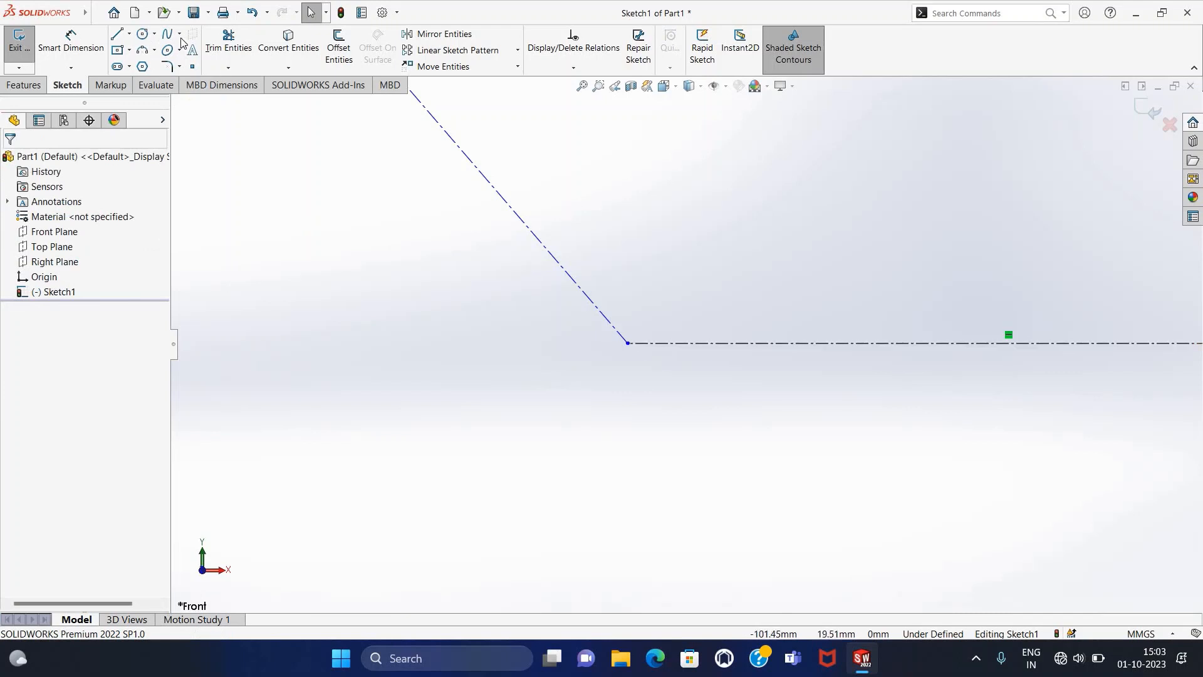
Sketch two concentric circles at the construction lines' shared corner and two at the upper endpoint, with outer radii about 14 mm and 14.5 mm.
mouse_move(628, 344)
mouse_down()
mouse_move(693, 382)
mouse_move(702, 401)
mouse_up()
drag(629, 343, 738, 449)
scroll(642, 403, up, 3)
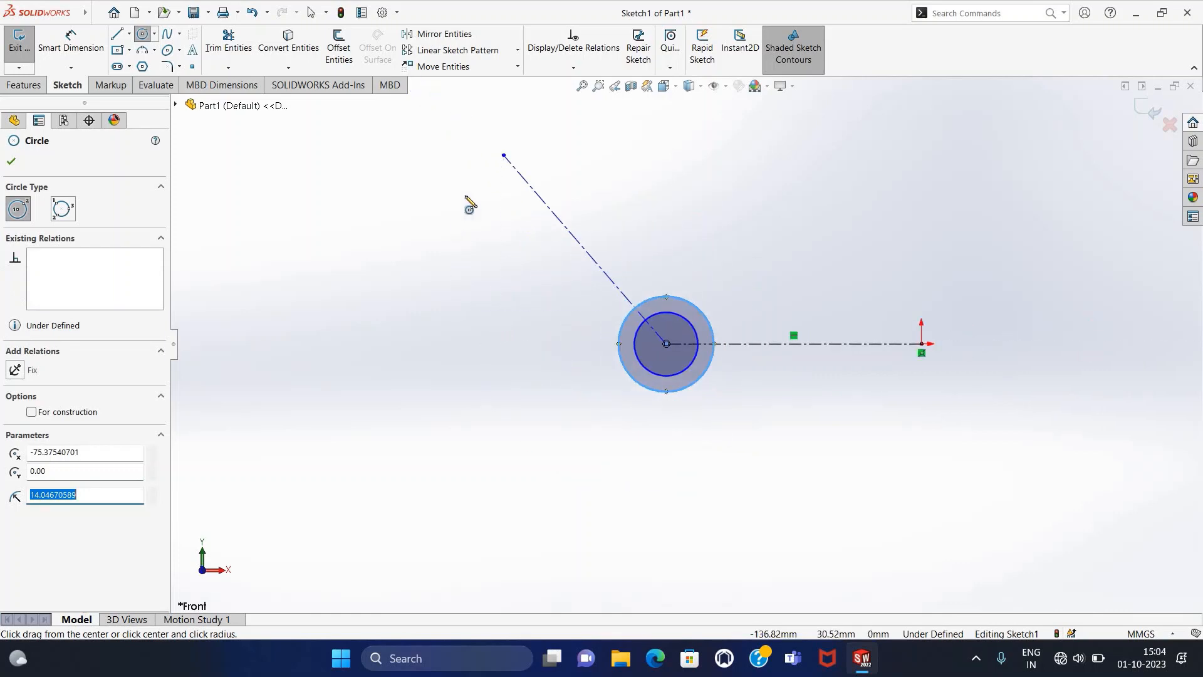
drag(506, 158, 552, 184)
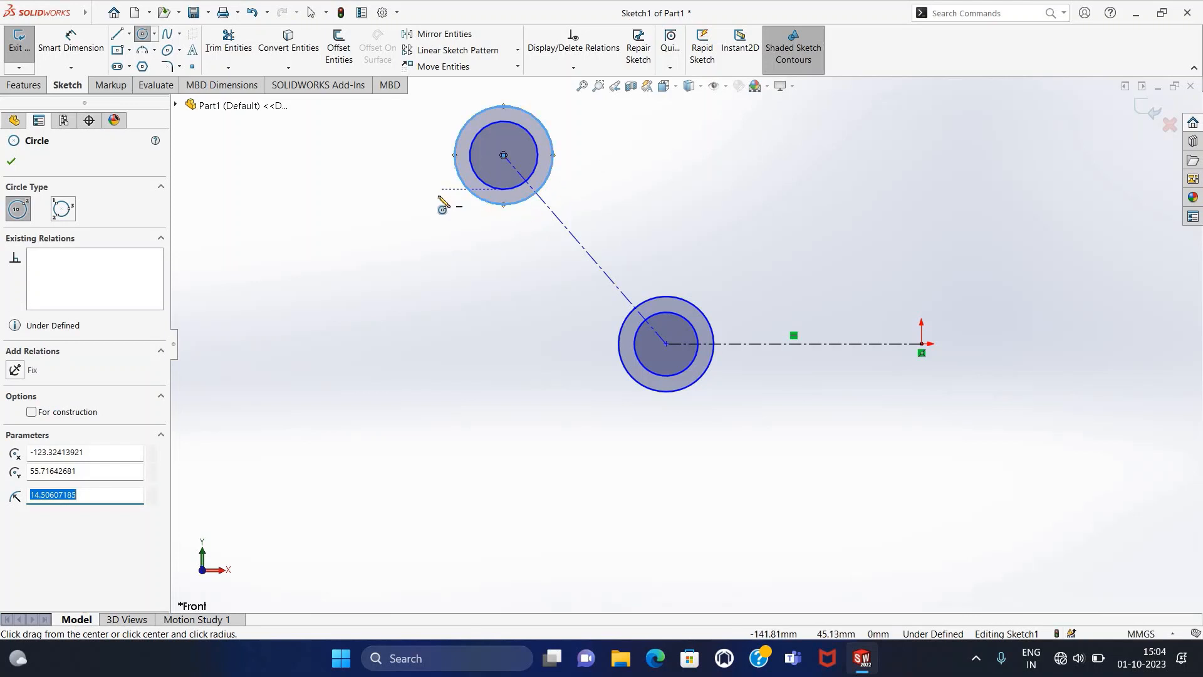
key(Escape)
Try to sketch a vertical straight slot running about 19 mm upward from the origin, and undo it.
click(129, 67)
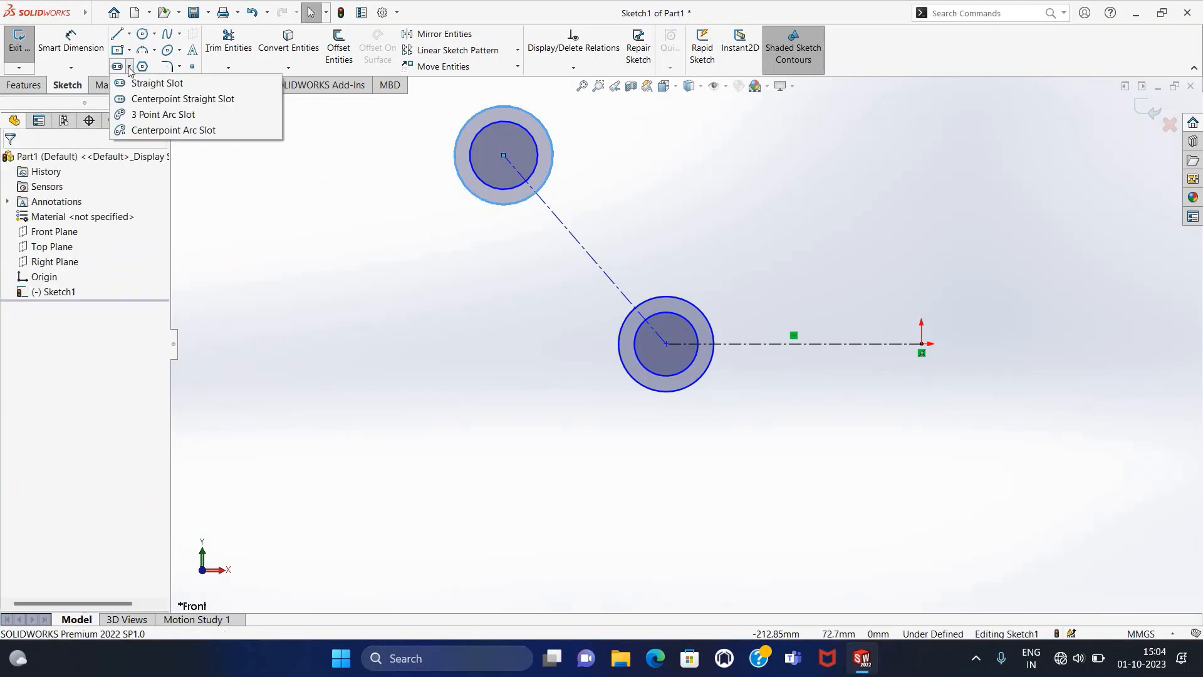
click(133, 86)
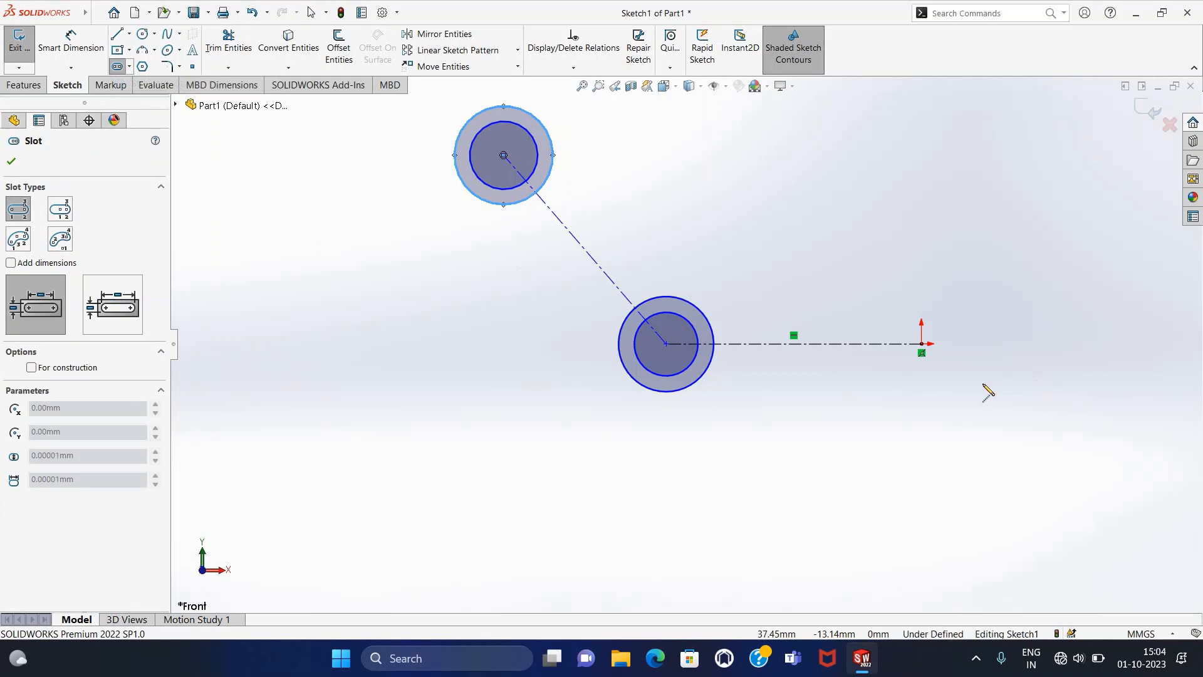
click(922, 343)
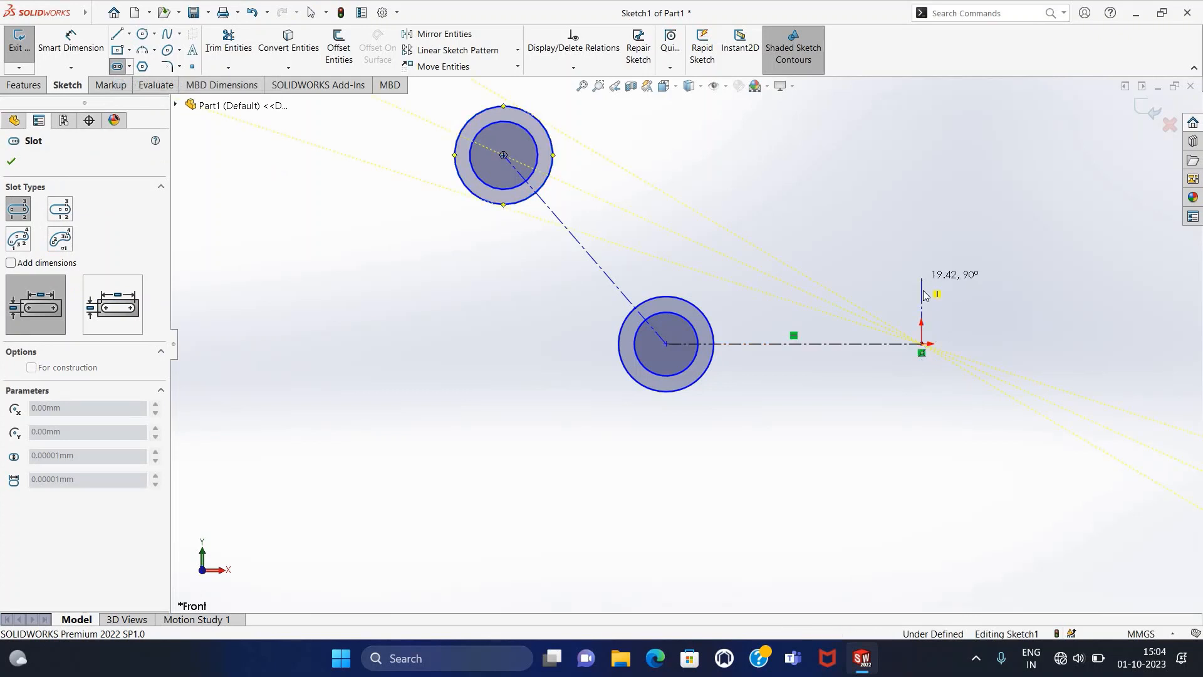
click(923, 279)
click(949, 408)
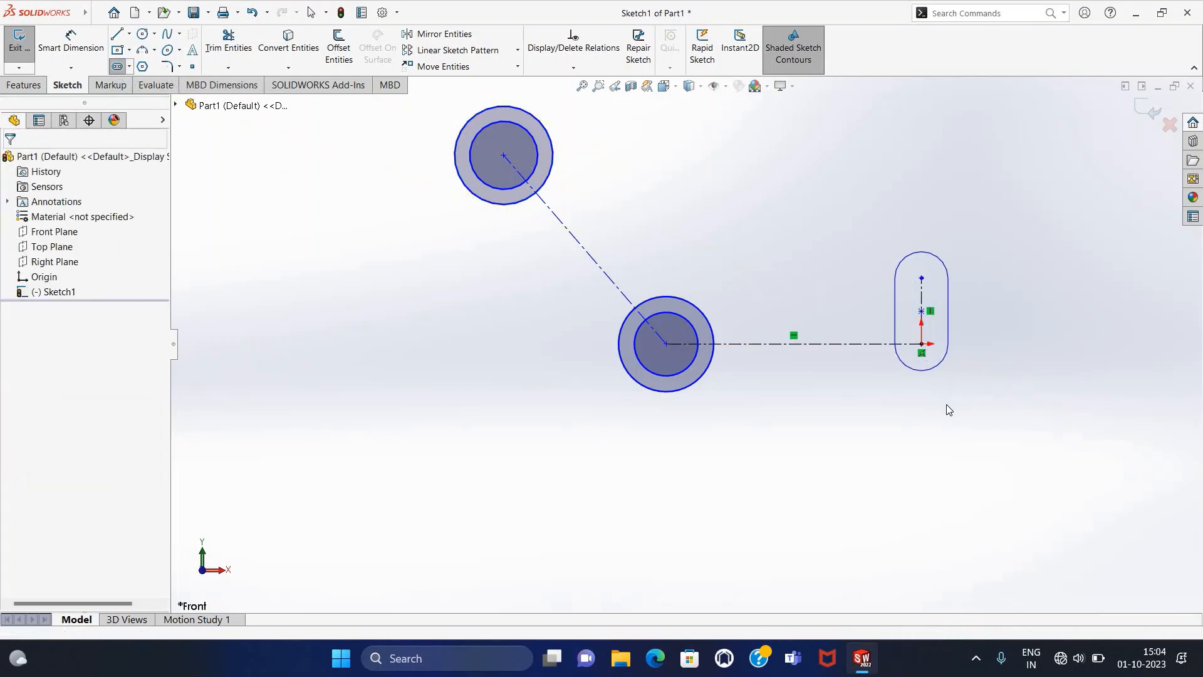
key(ctrl+z)
Sketch a vertical straight slot spanning above and below the origin, about 25 mm between its arc centres.
click(117, 66)
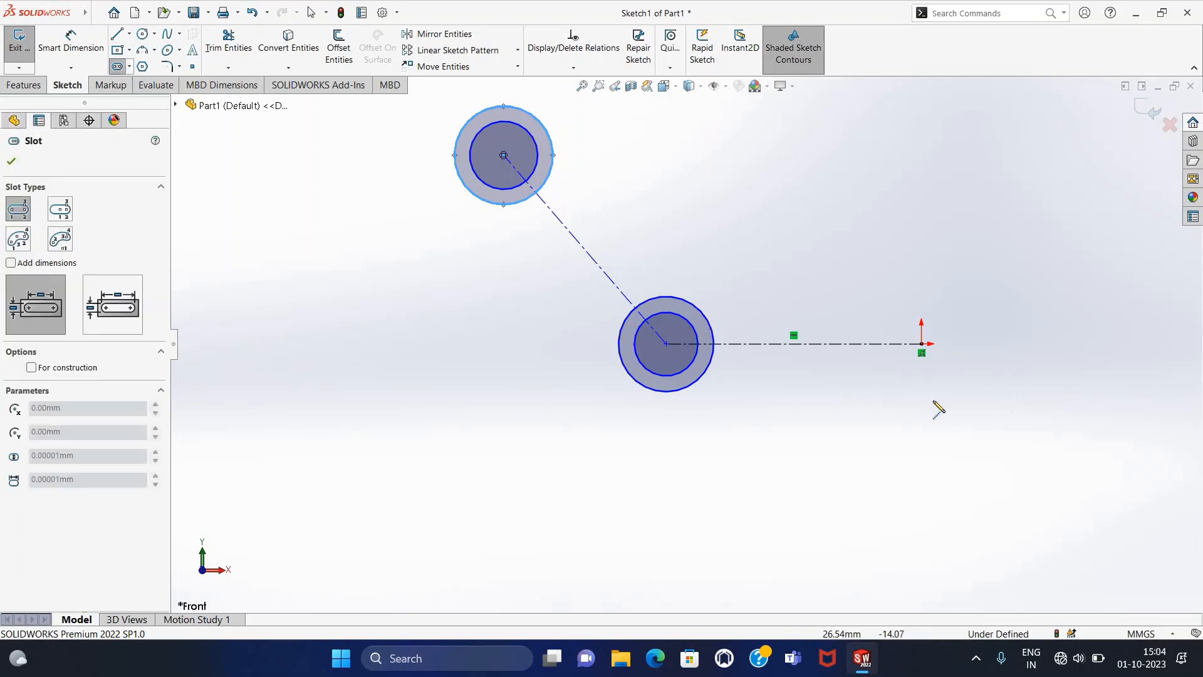
click(921, 383)
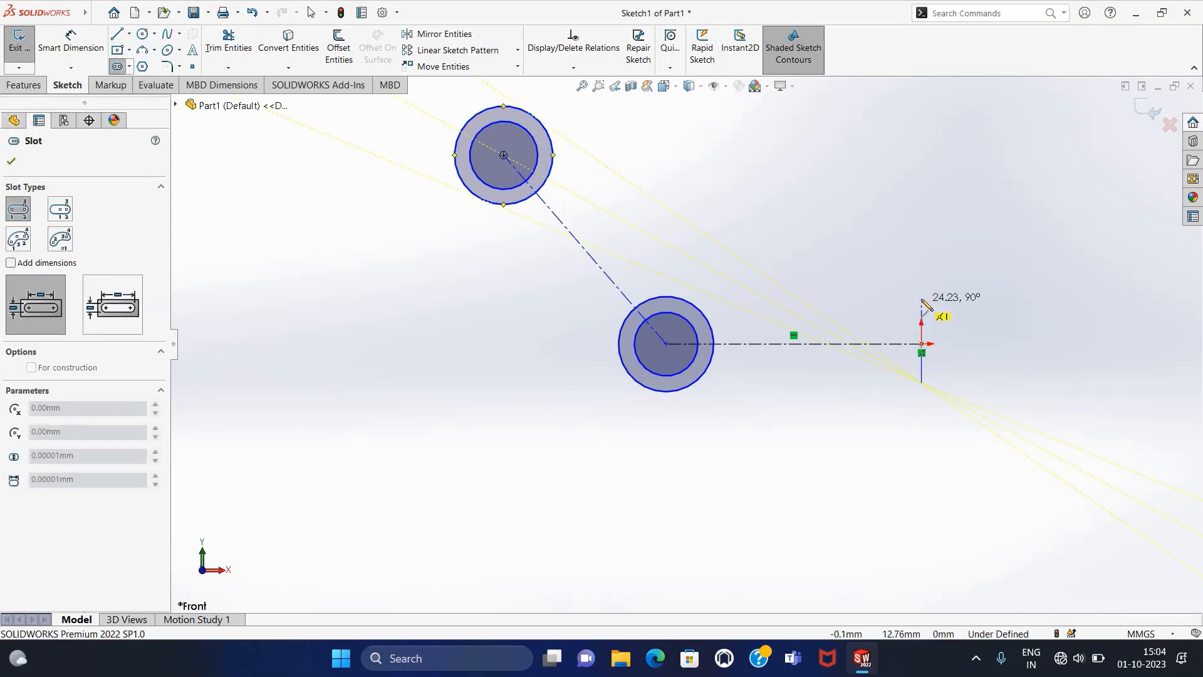
click(922, 299)
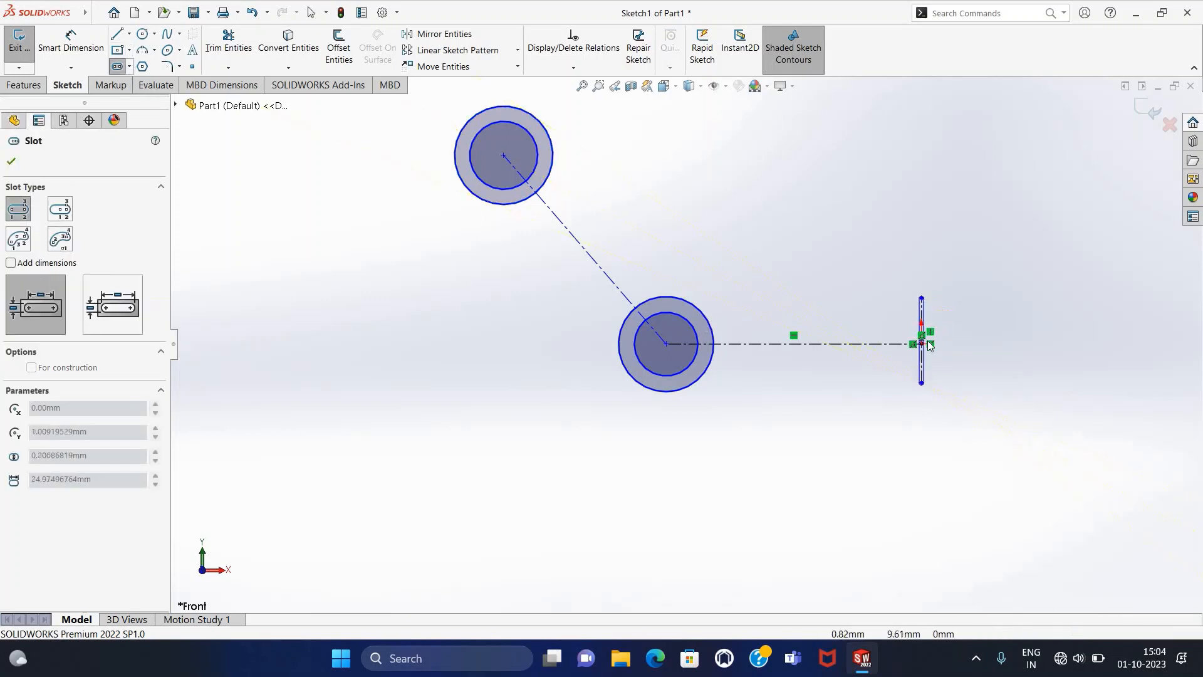
click(951, 412)
key(Escape)
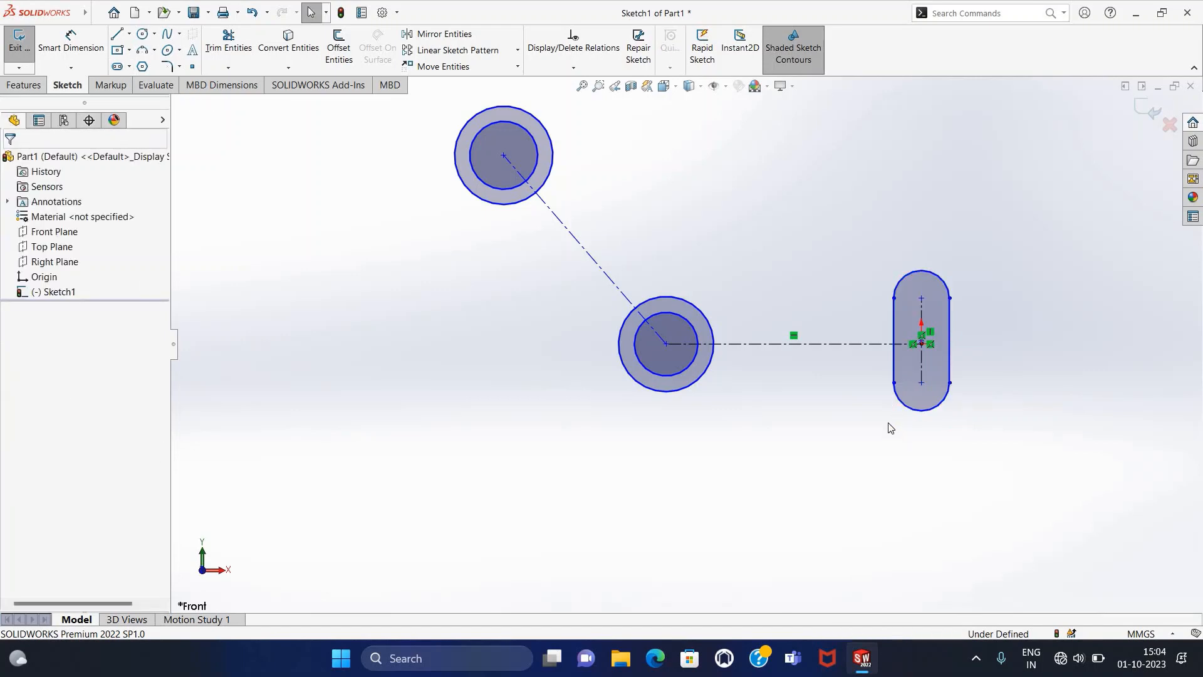
Dimension the upper pair of concentric circles with a 14 mm inner diameter and a 22 mm outer diameter.
click(71, 41)
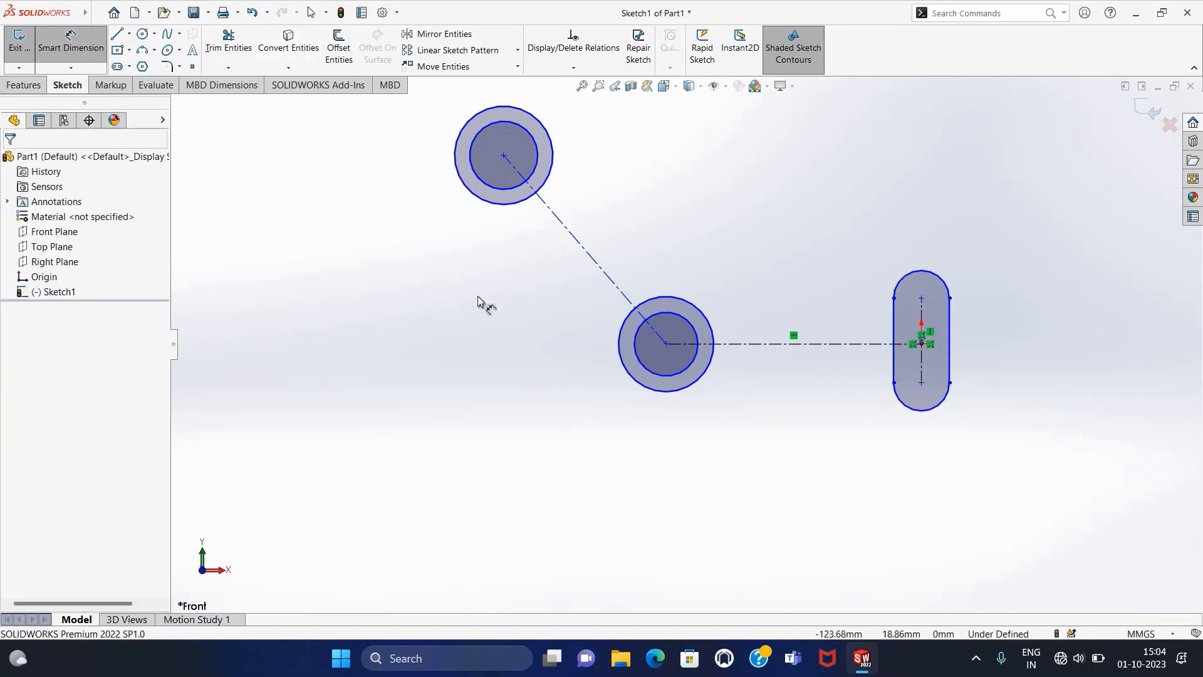
click(509, 127)
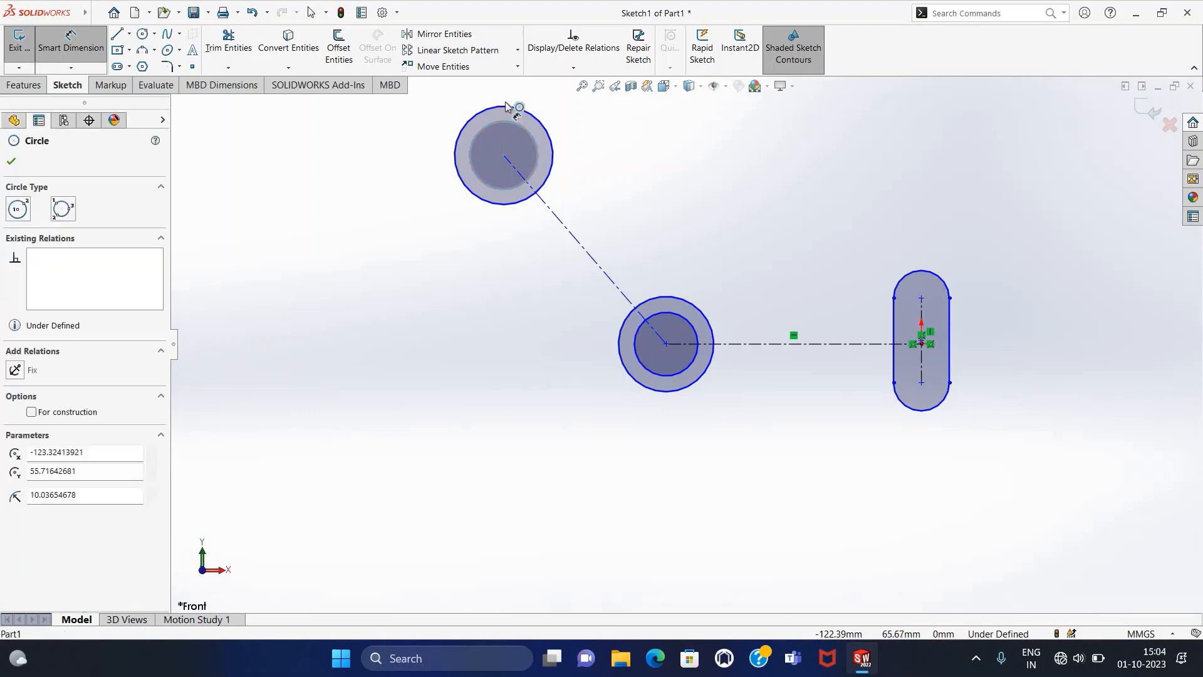
click(511, 91)
text(1)
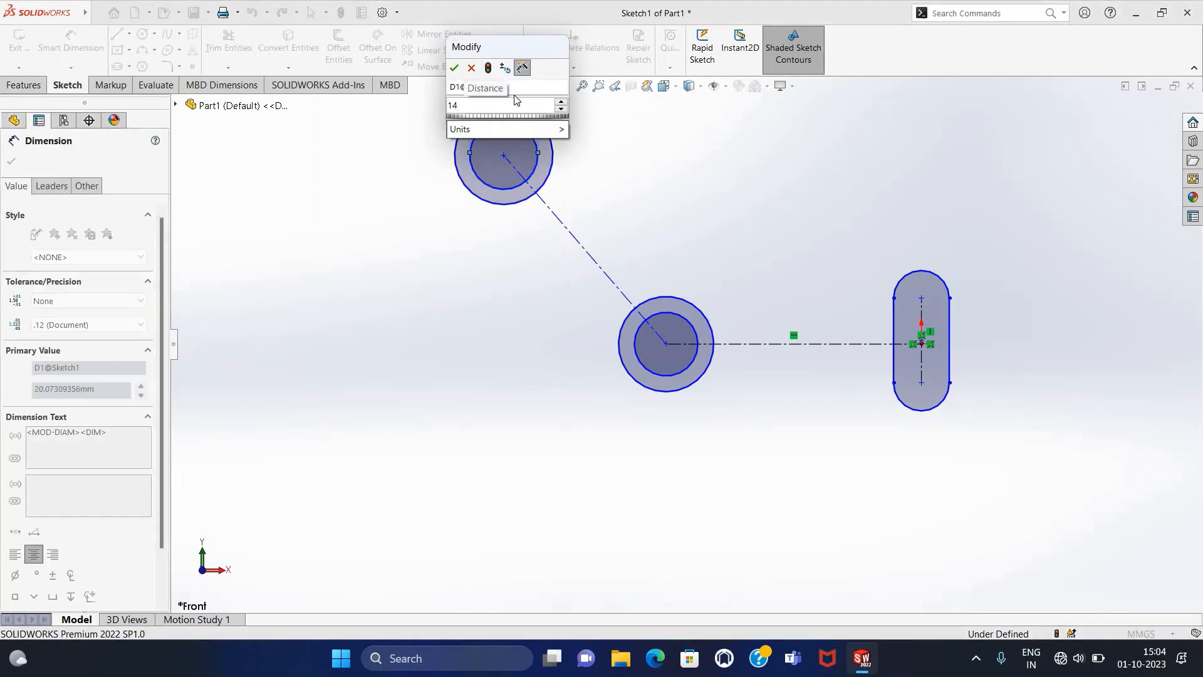
text(4)
key(Return)
click(457, 151)
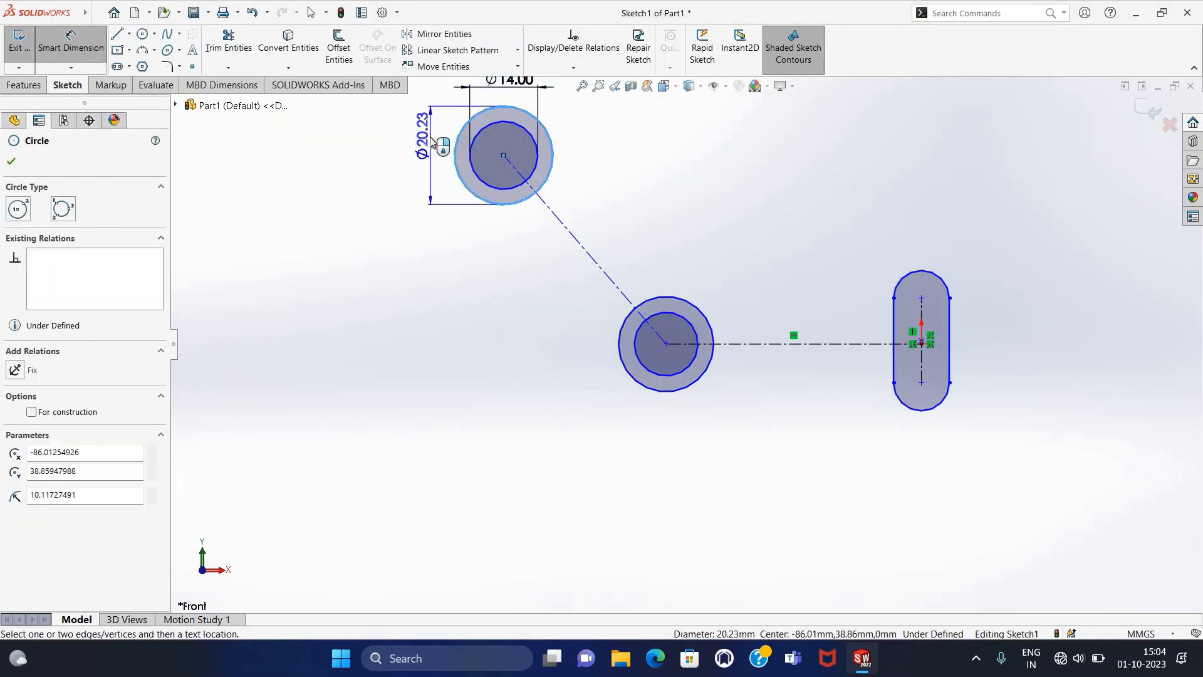
click(430, 140)
text(22)
key(Return)
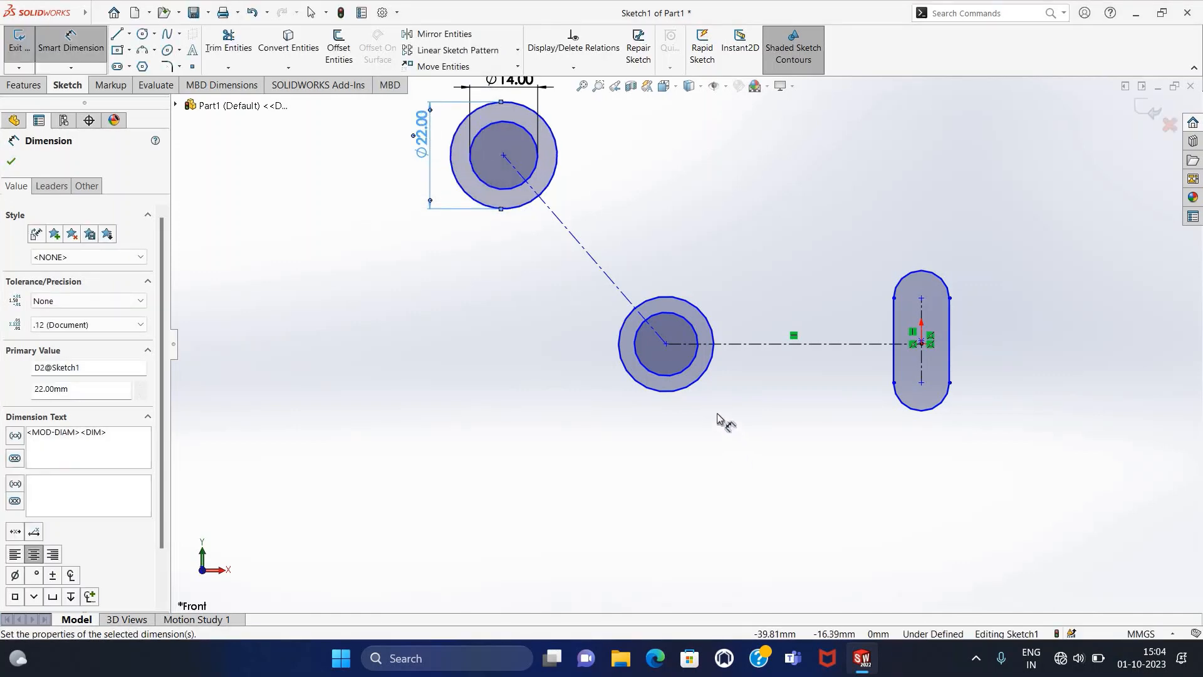
Dimension the lower pair of concentric circles with a 40 mm outer diameter and a 25 mm inner diameter.
click(708, 322)
click(685, 235)
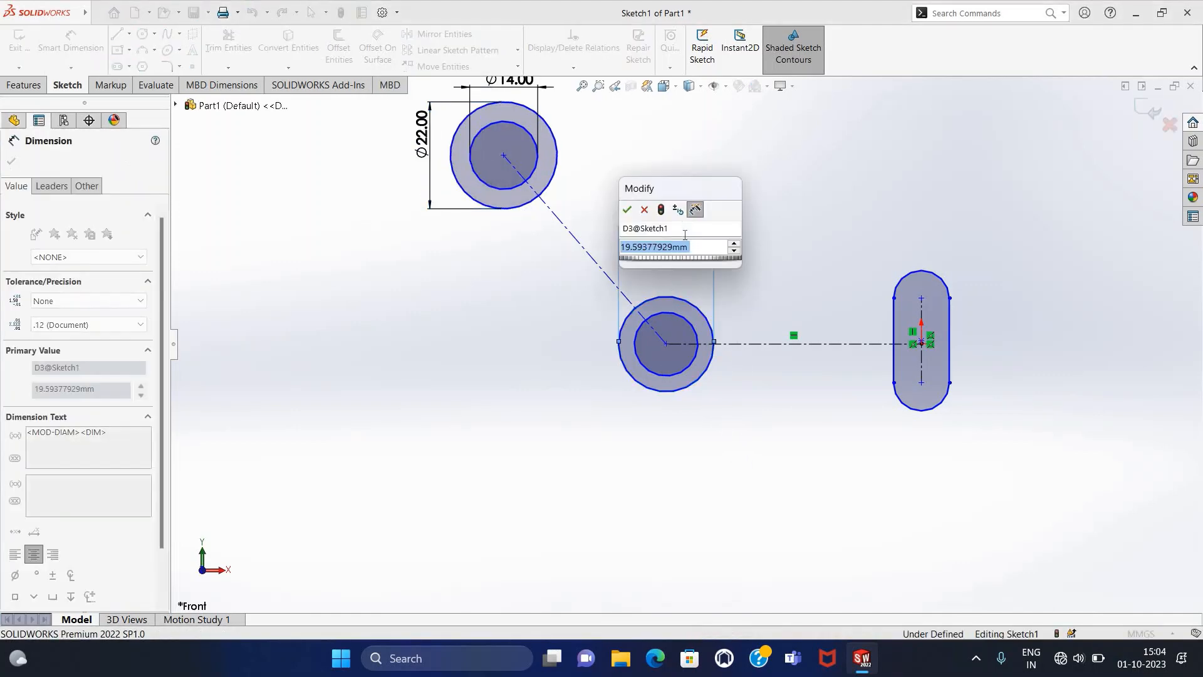
text(40)
key(Return)
click(669, 315)
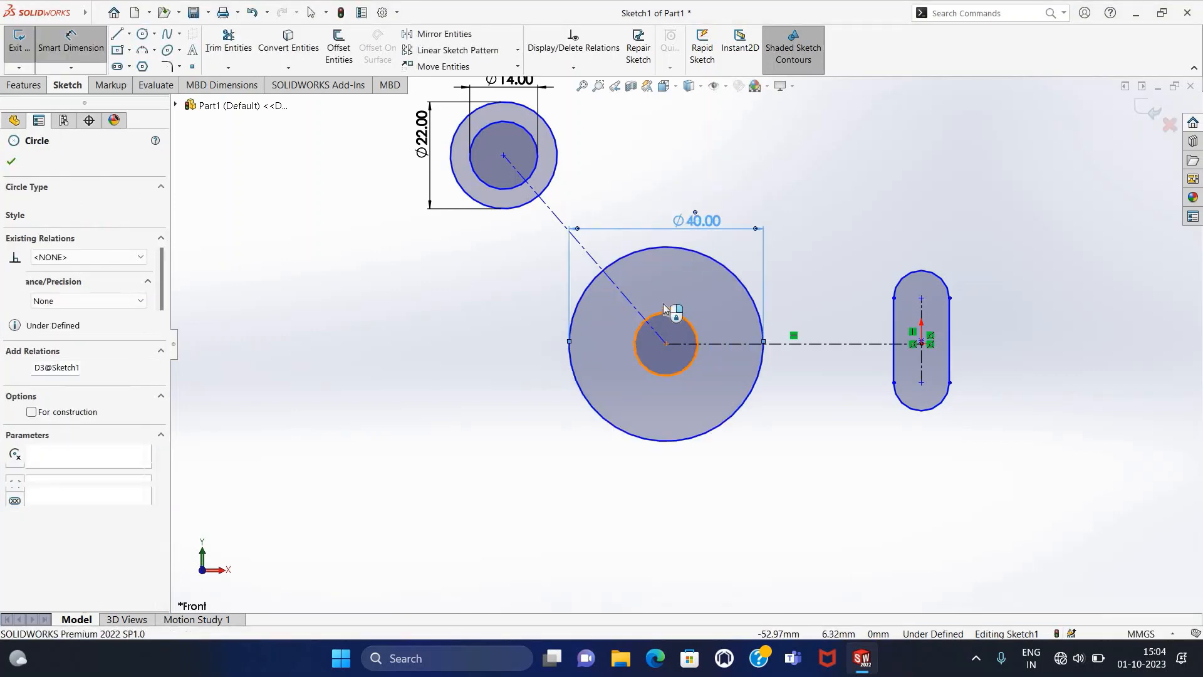
click(665, 299)
text(25)
key(Return)
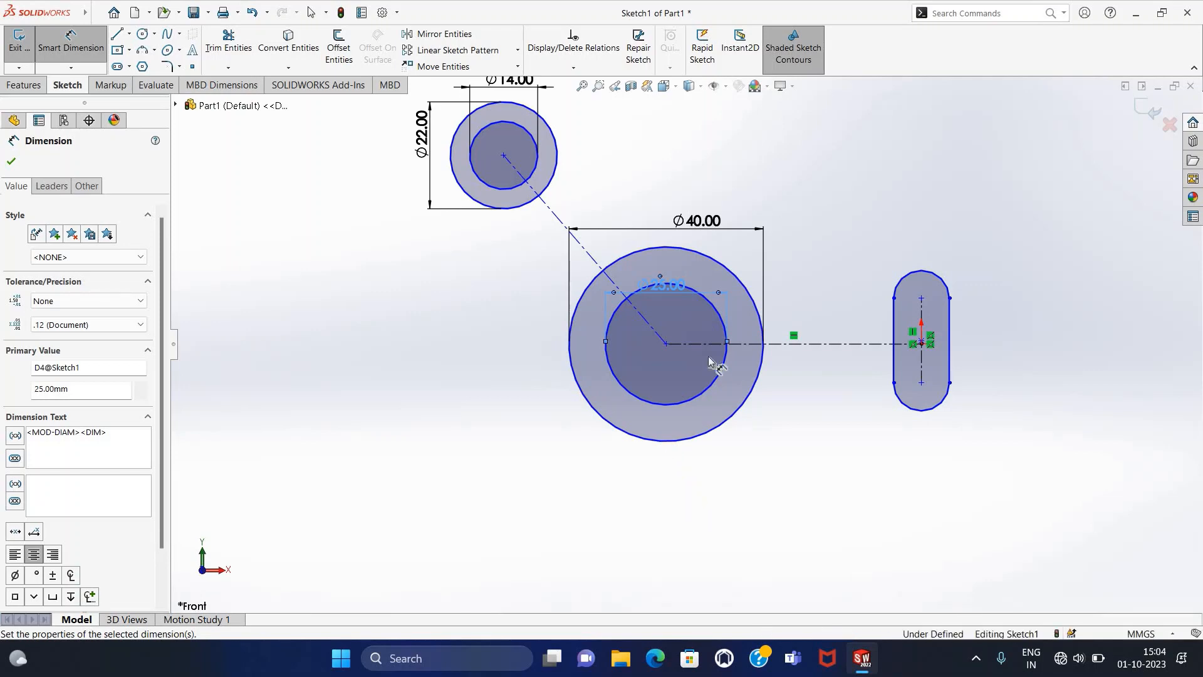
Set the horizontal distance between the lower circles' centre and the origin to 50 mm.
click(667, 343)
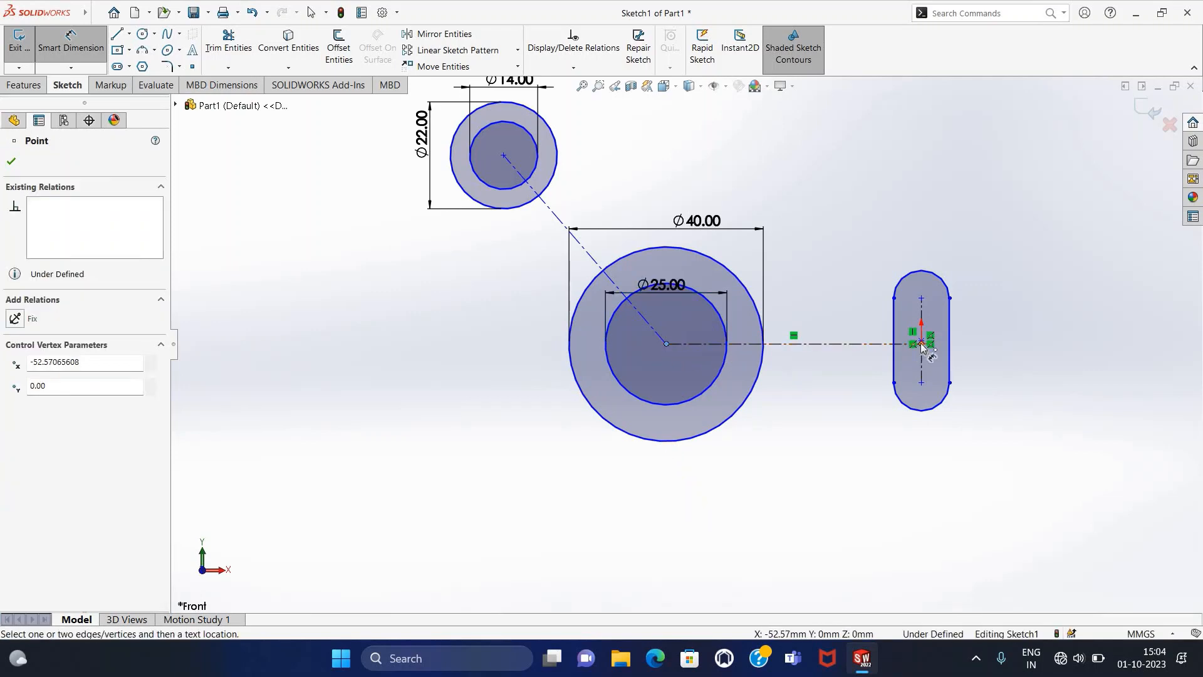
click(921, 344)
click(797, 492)
key(Return)
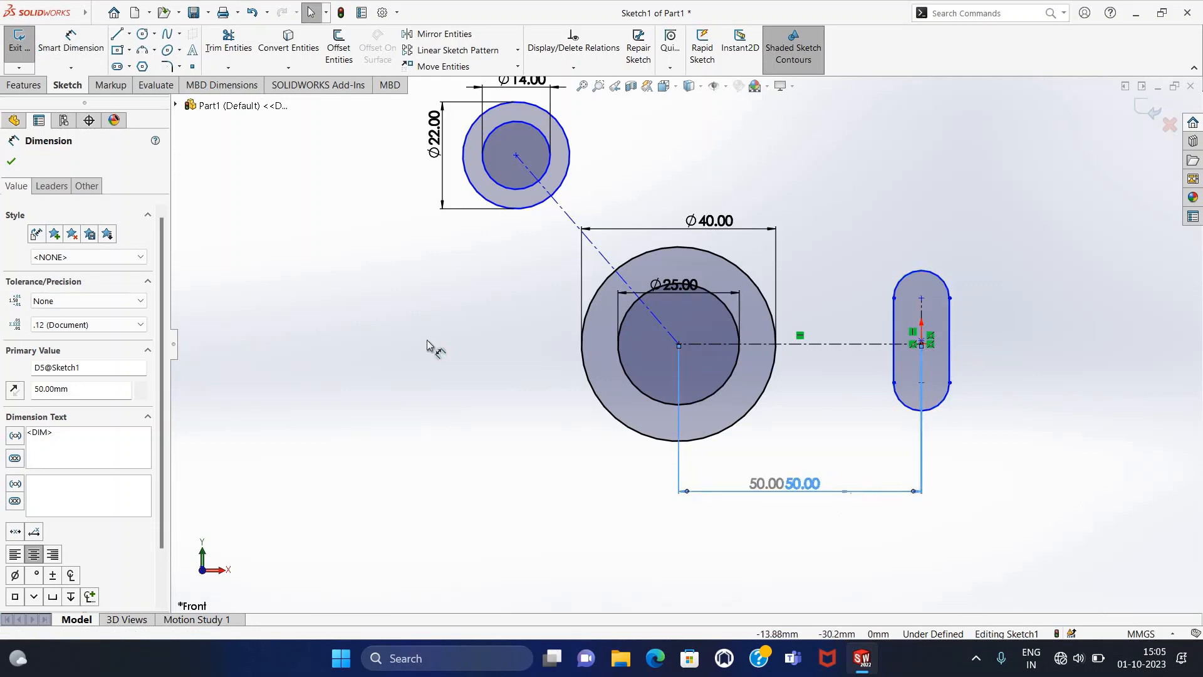
key(Escape)
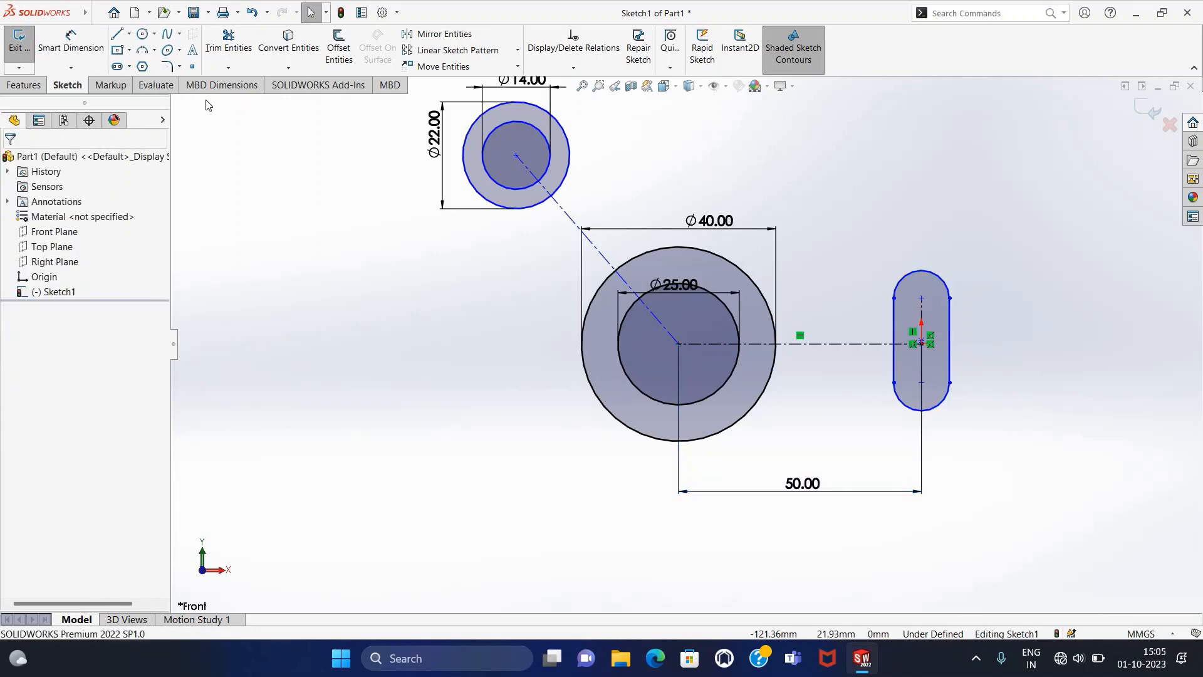
Set the horizontal distance between the upper circles' centre and the origin to 100 mm.
click(77, 39)
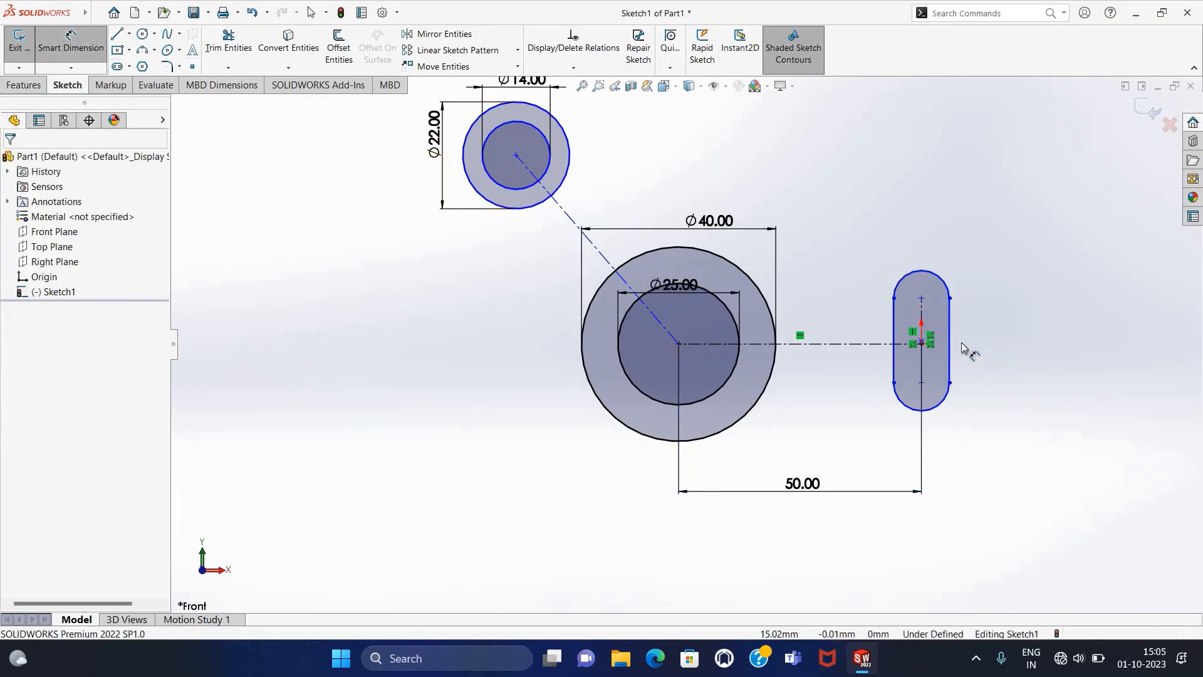
click(922, 344)
click(516, 157)
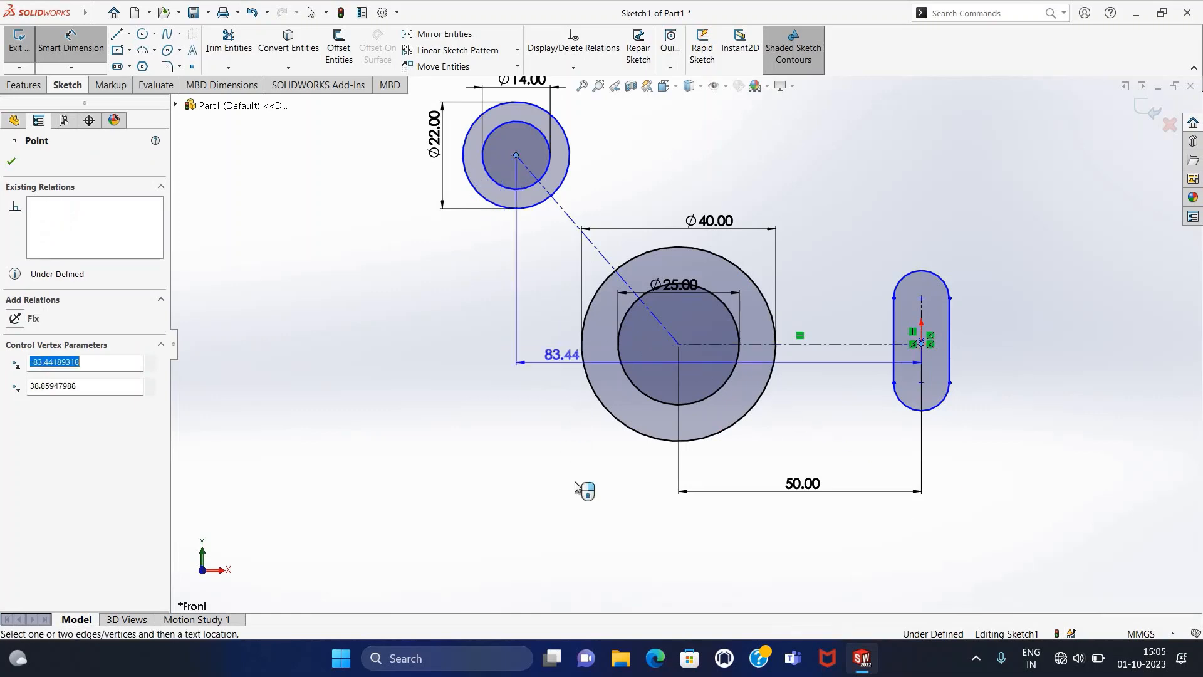
click(653, 524)
text(1)
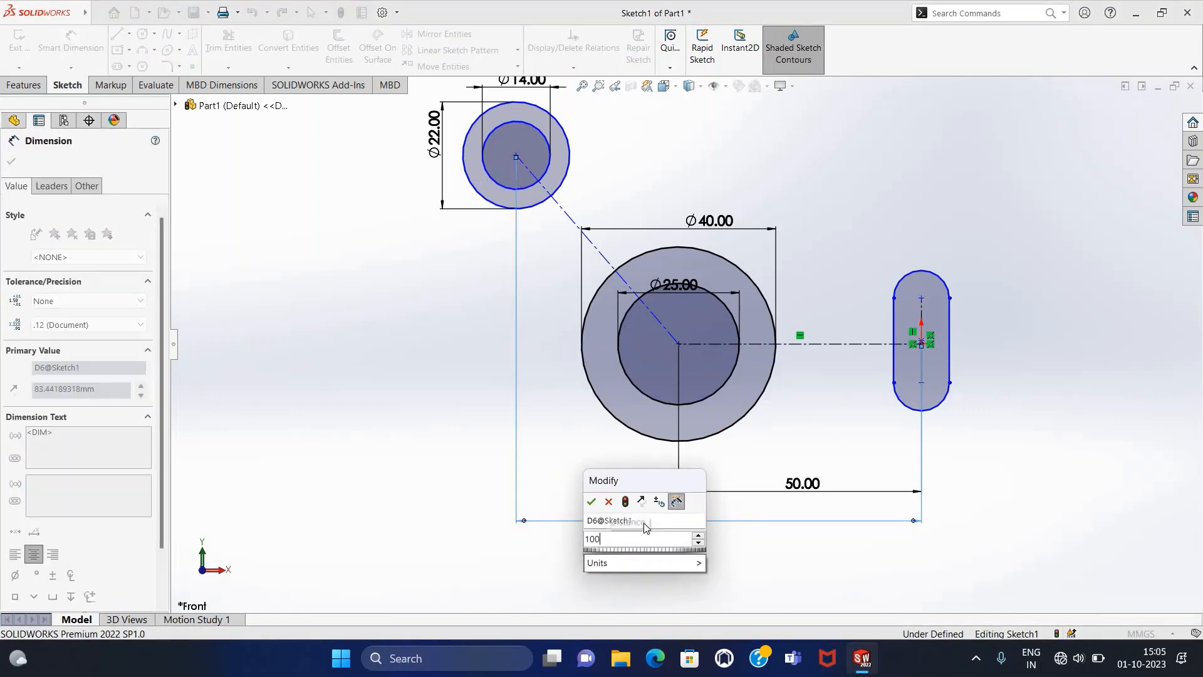
text(00)
key(Return)
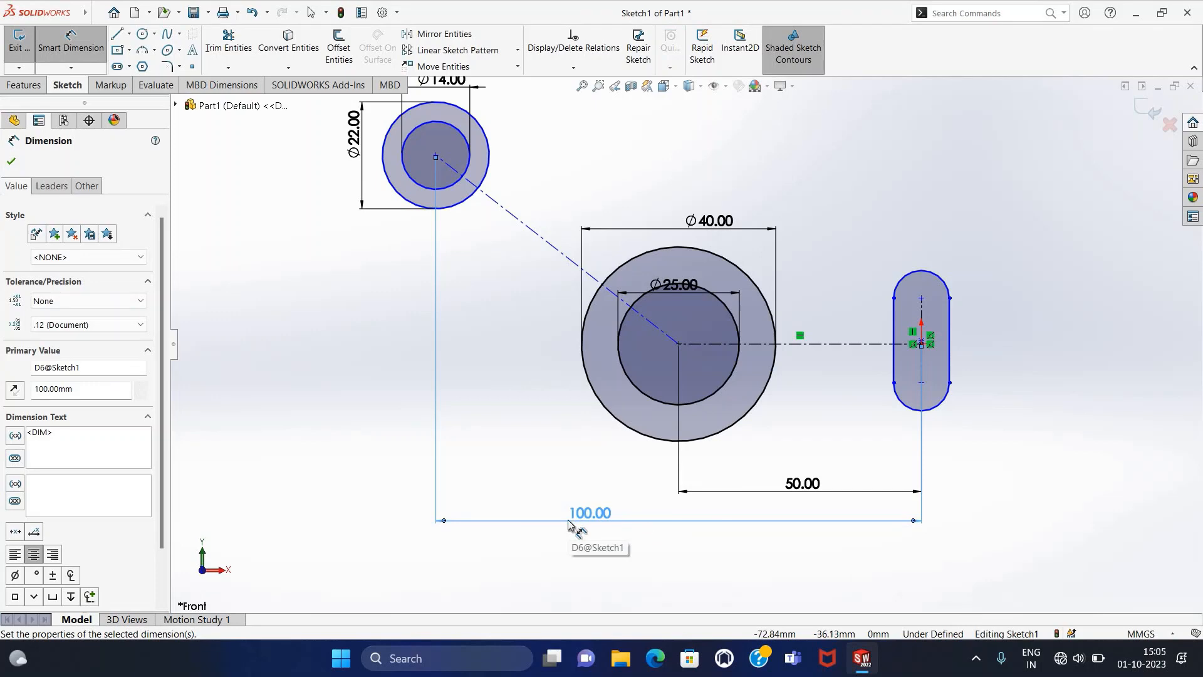
click(297, 294)
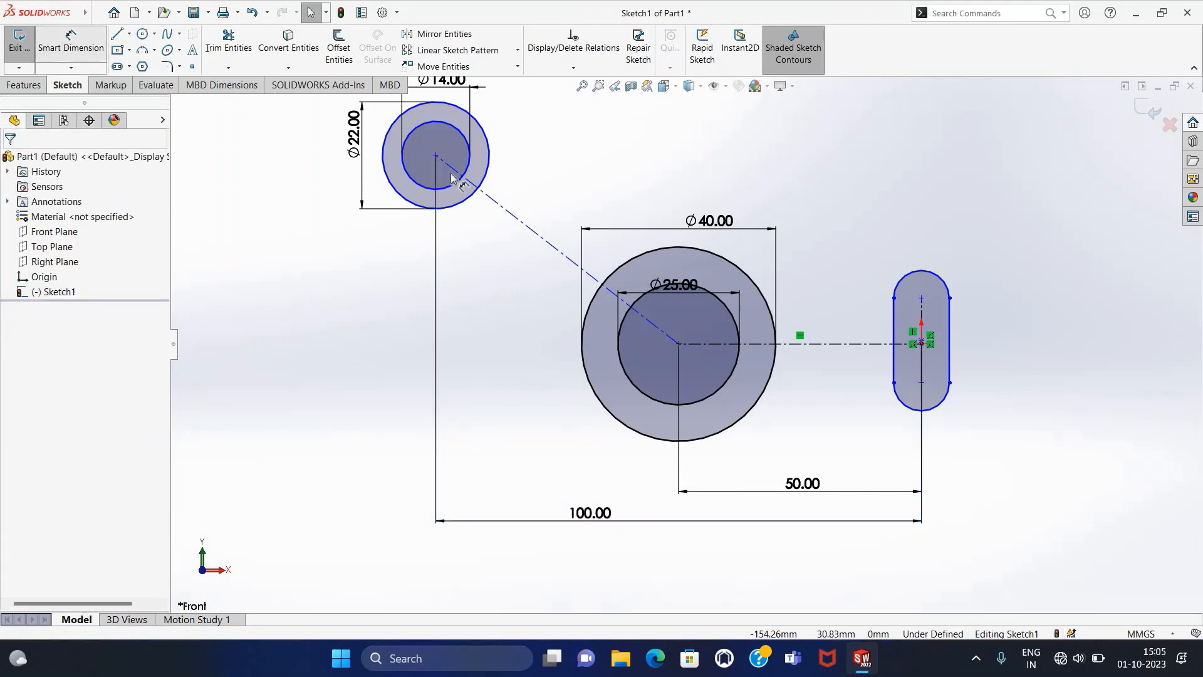
Dimension the acute angle between the sloped construction line and the horizontal one as 45°.
click(581, 276)
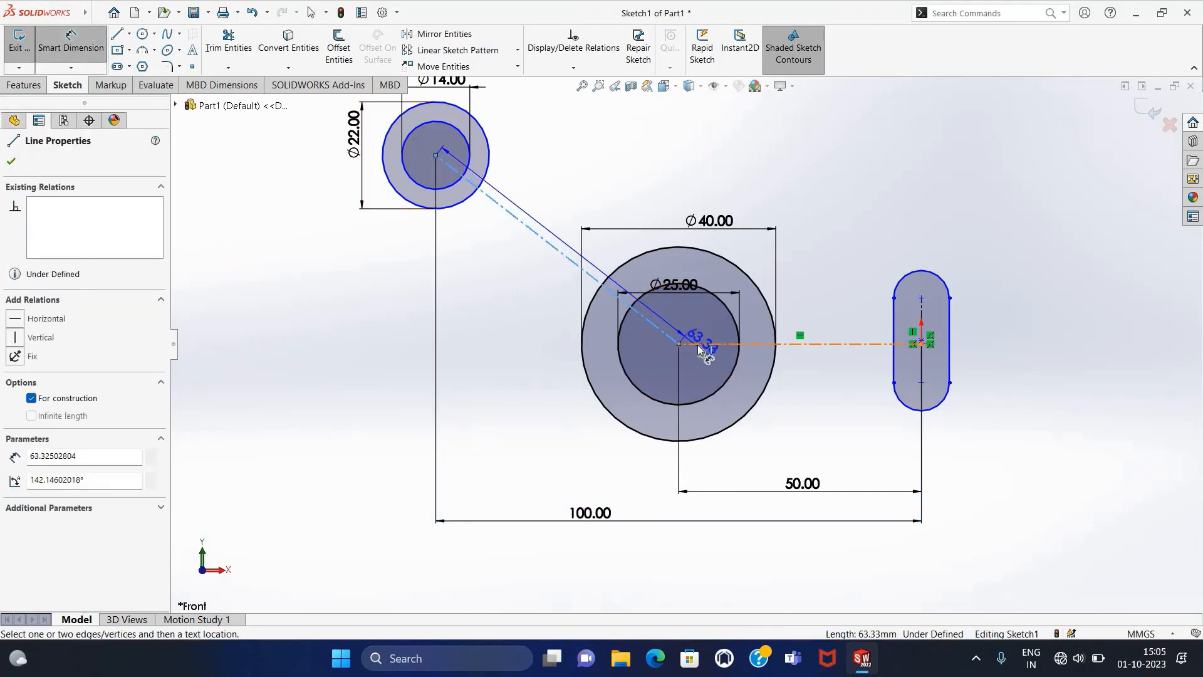
click(693, 343)
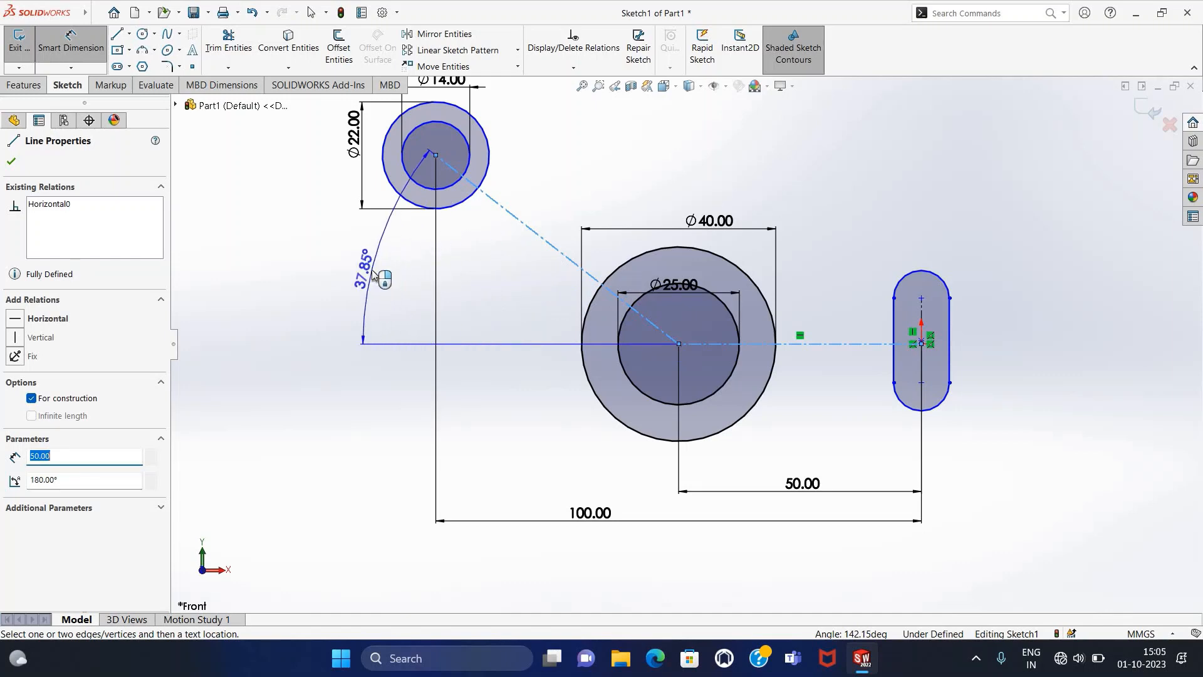
click(364, 271)
text(45)
key(Return)
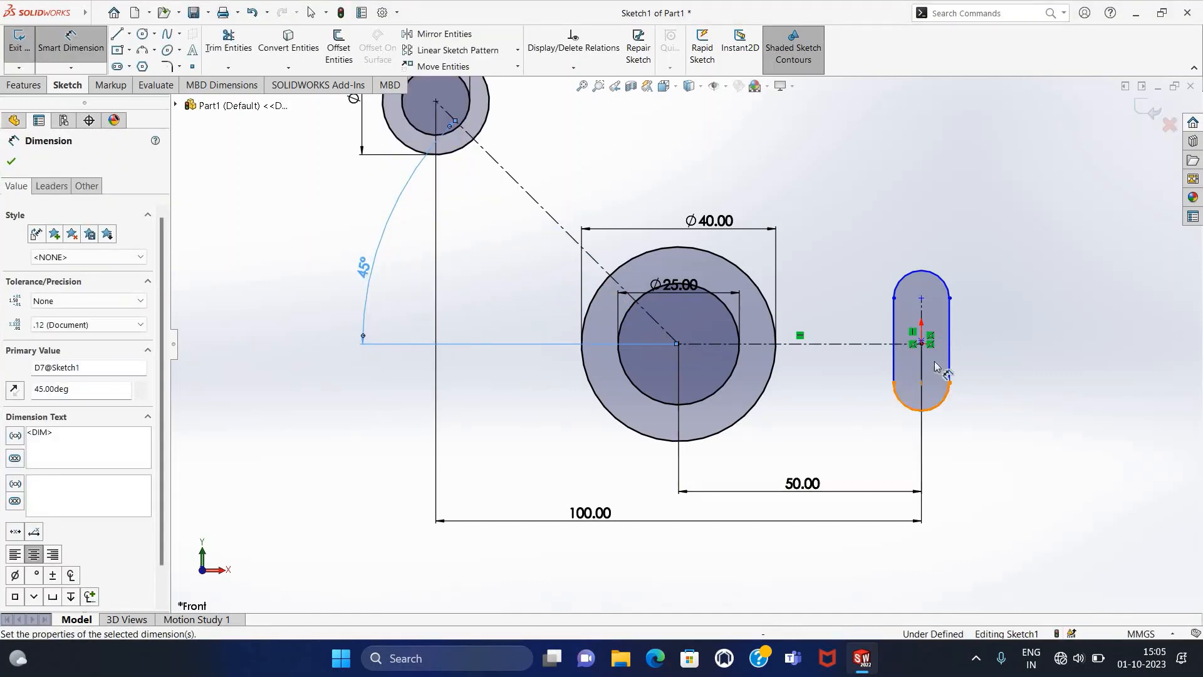
key(Escape)
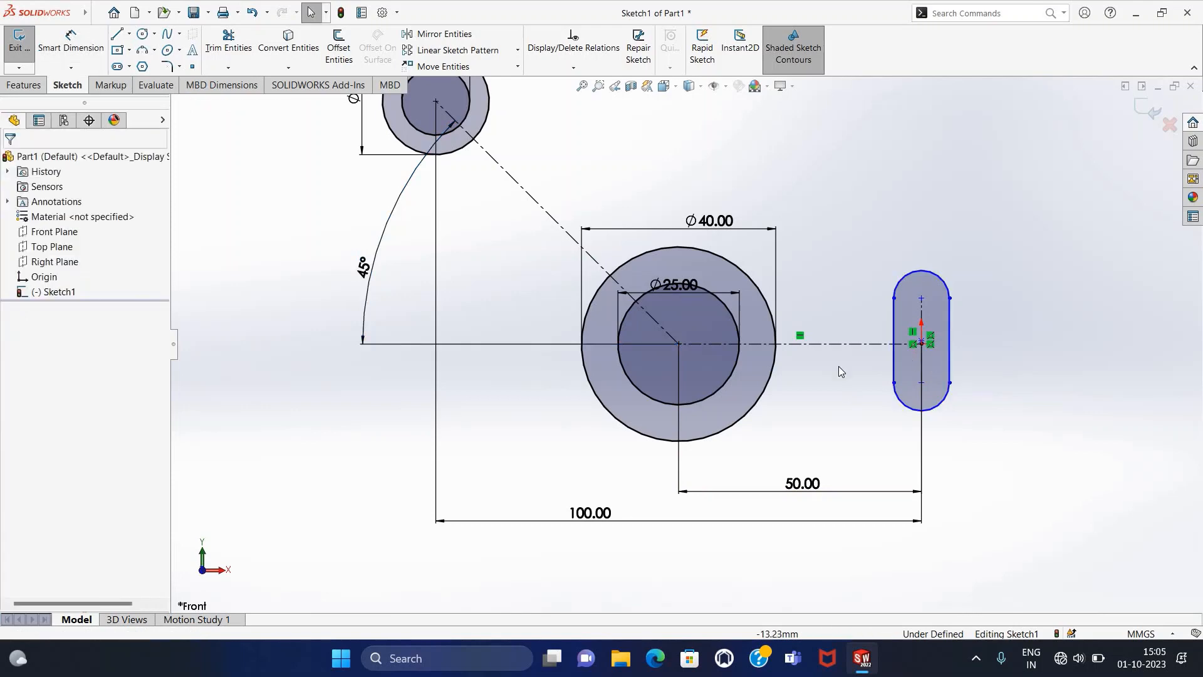
click(71, 41)
click(895, 335)
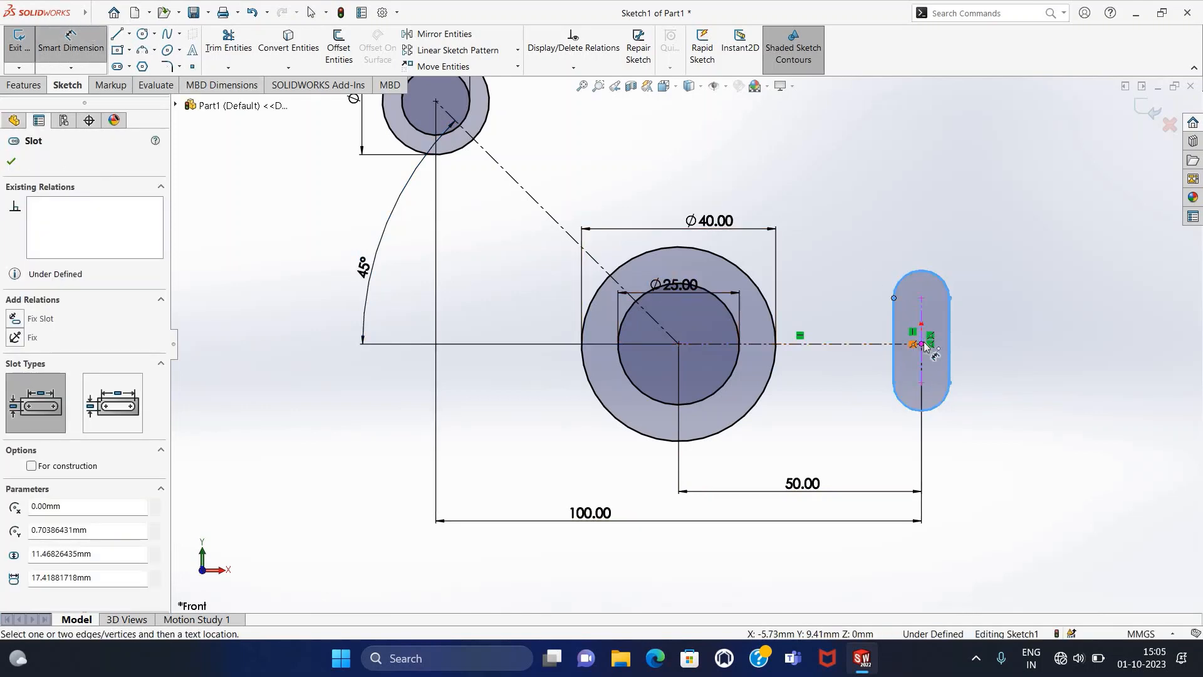
scroll(930, 341, down, 4)
click(821, 350)
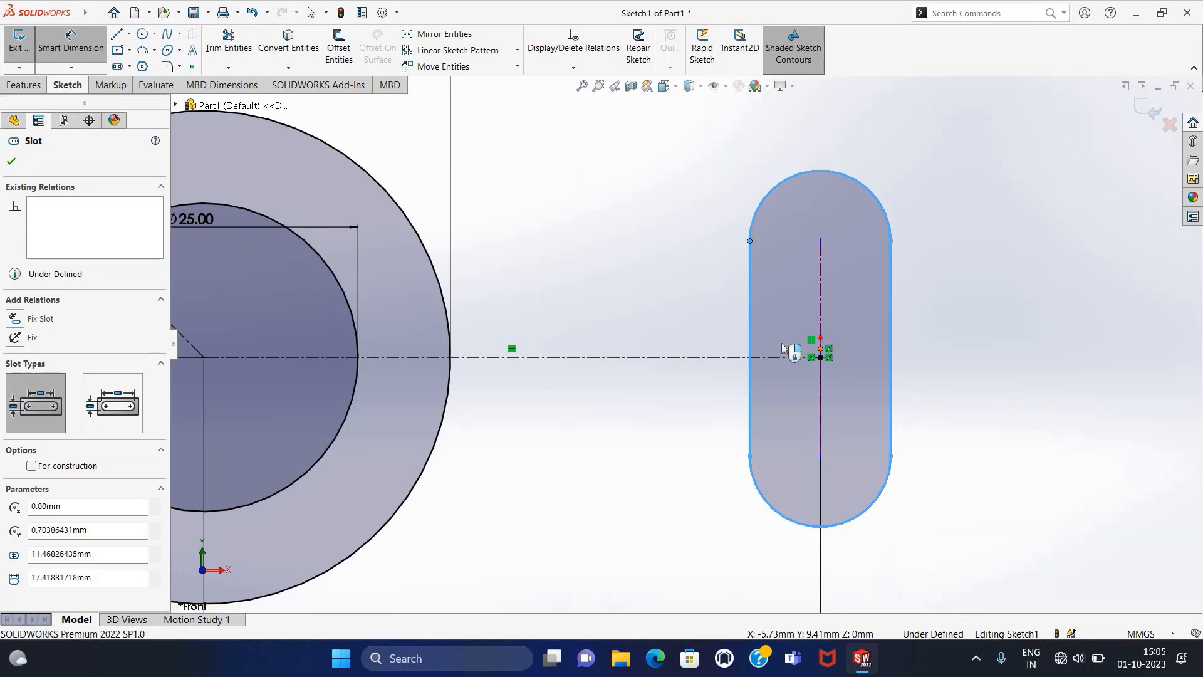
key(Escape)
key(Escape)
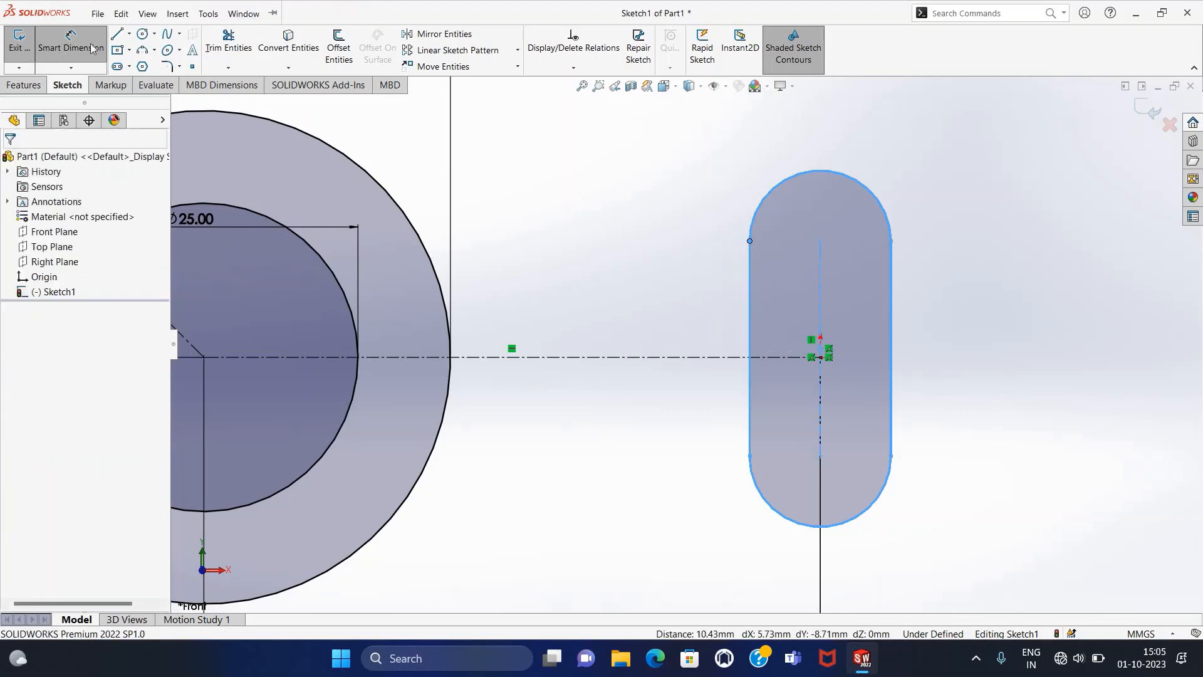
click(752, 242)
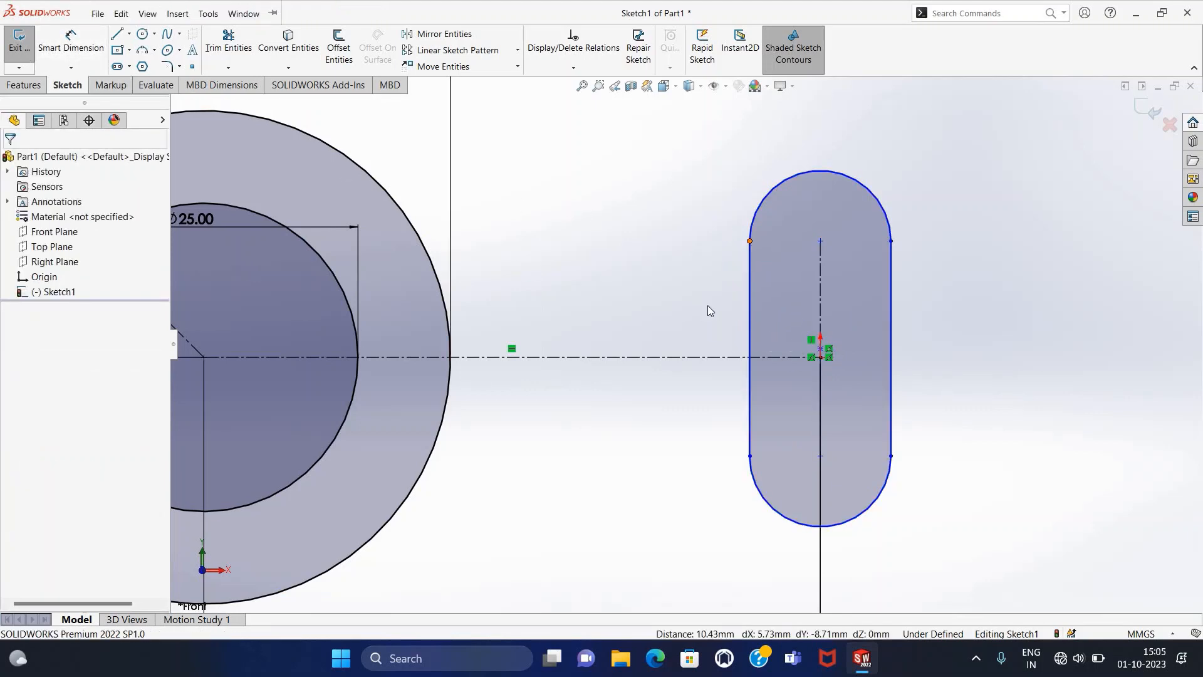
click(714, 358)
click(679, 308)
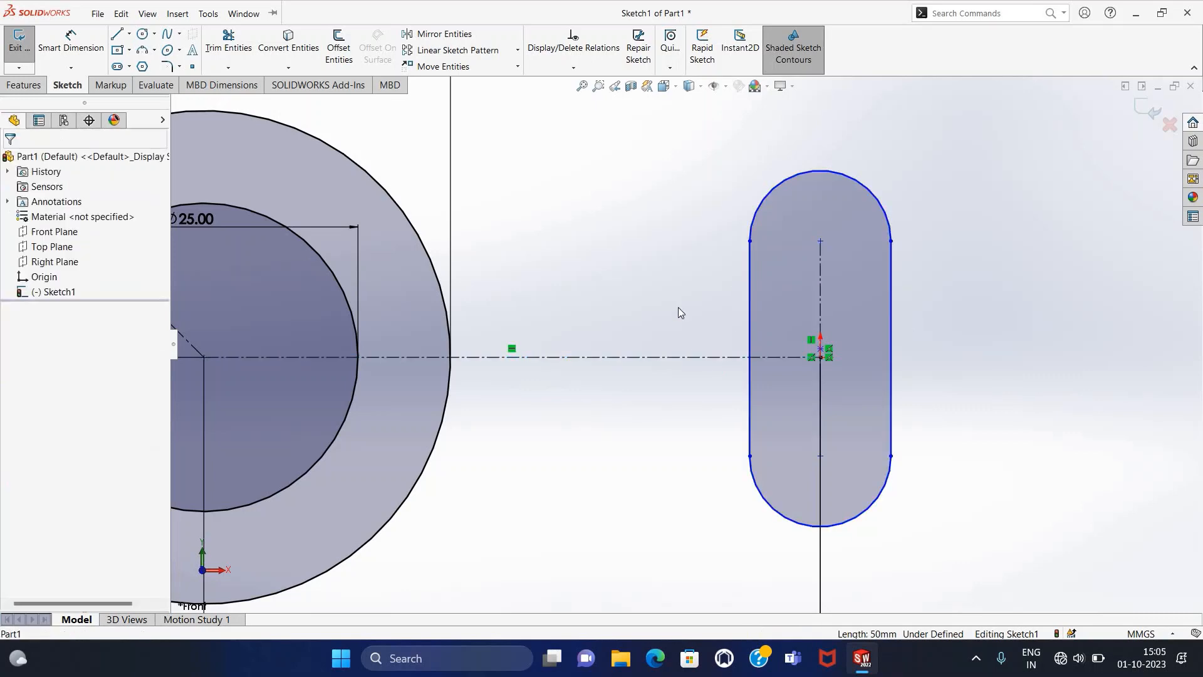
Dimension the vertical distance from the slot's upper arc endpoint to the horizontal construction line as 12.5 mm.
click(70, 44)
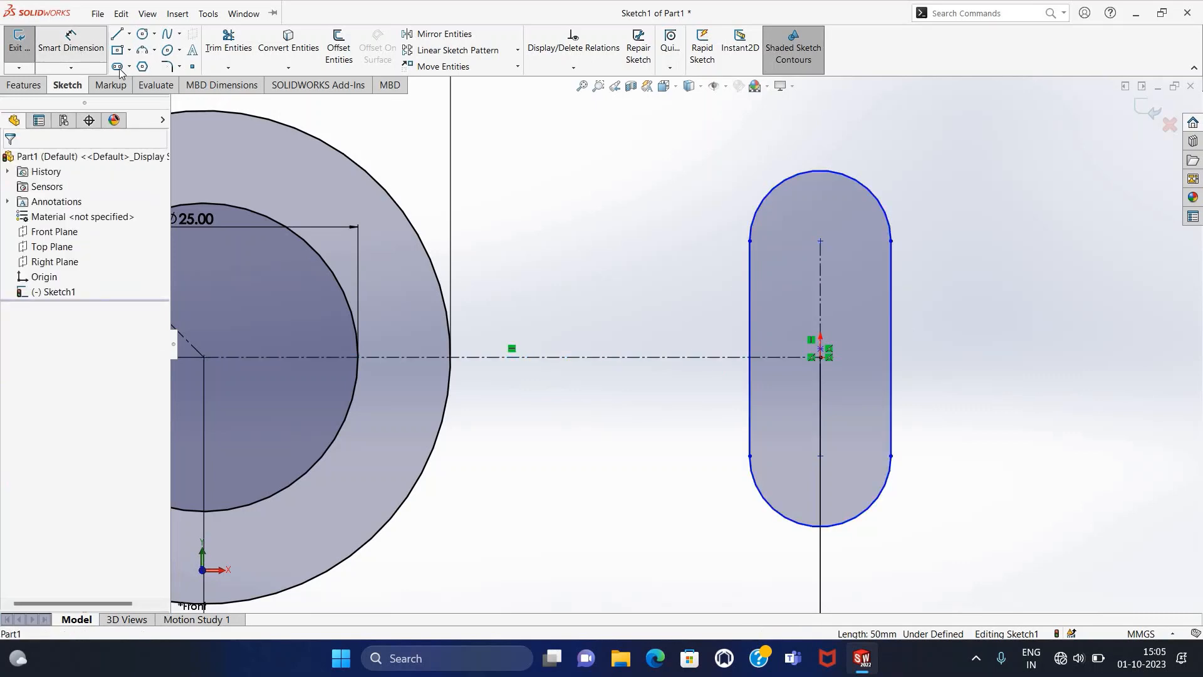
click(750, 242)
click(727, 358)
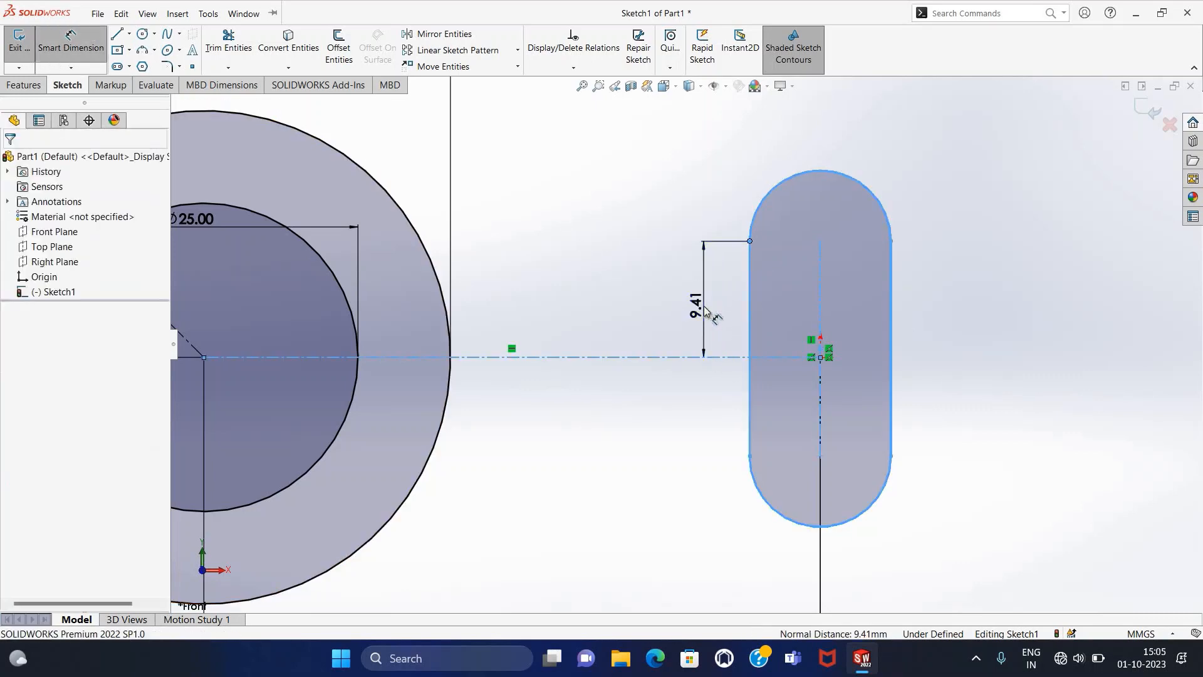
click(705, 309)
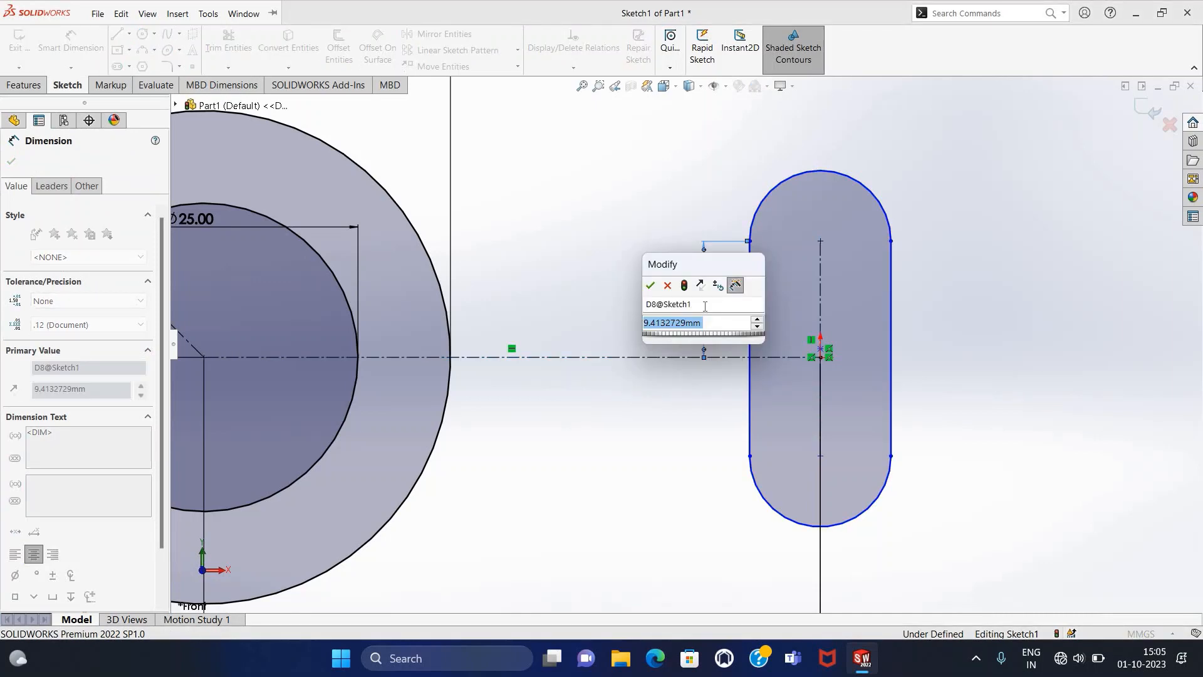
text(12)
key(Return)
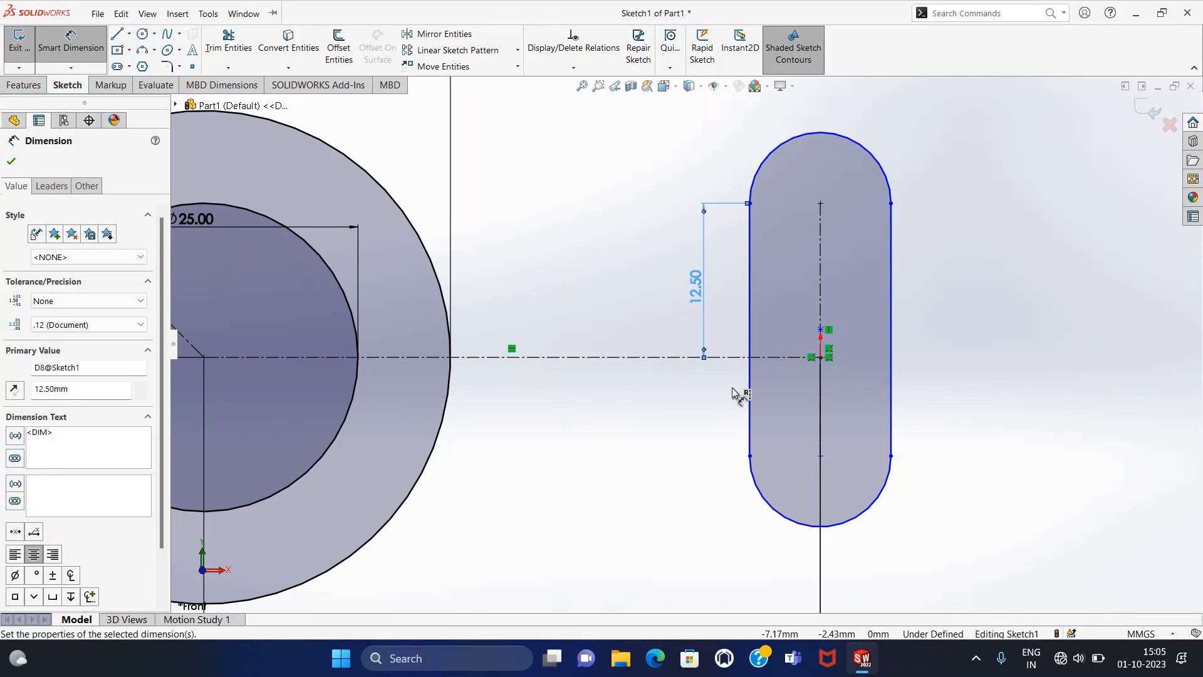
key(Escape)
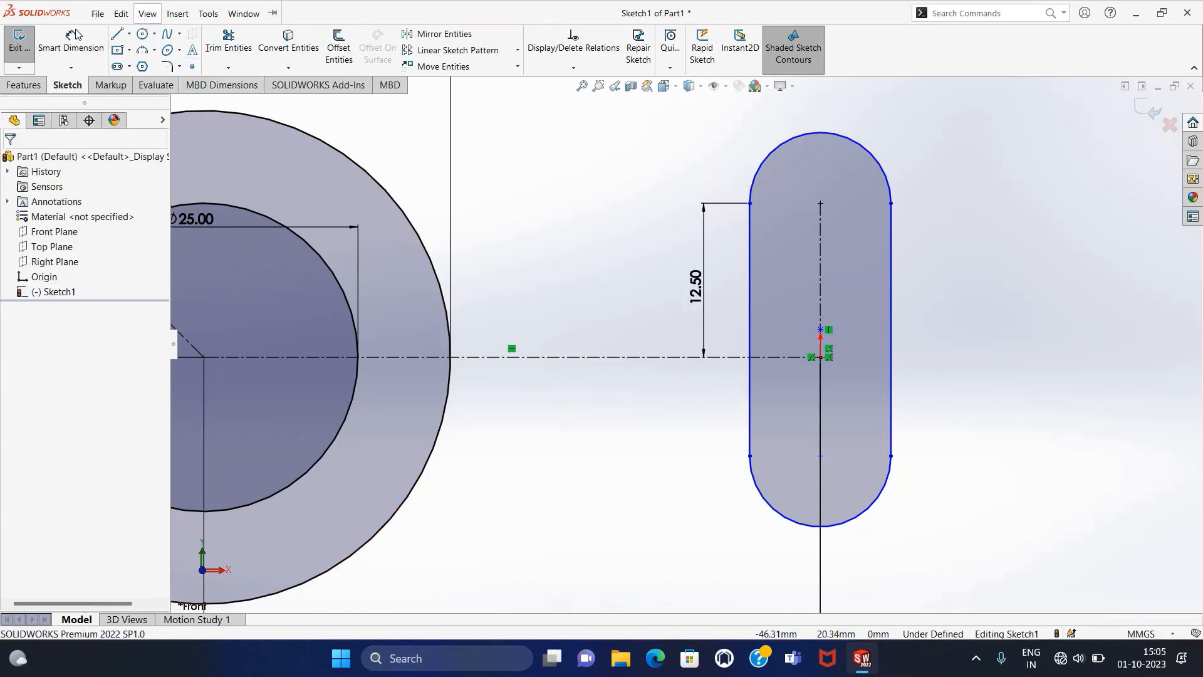
Dimension the vertical distance from the slot's lower arc endpoint to the origin as 12.5 mm.
click(122, 14)
click(80, 41)
click(748, 461)
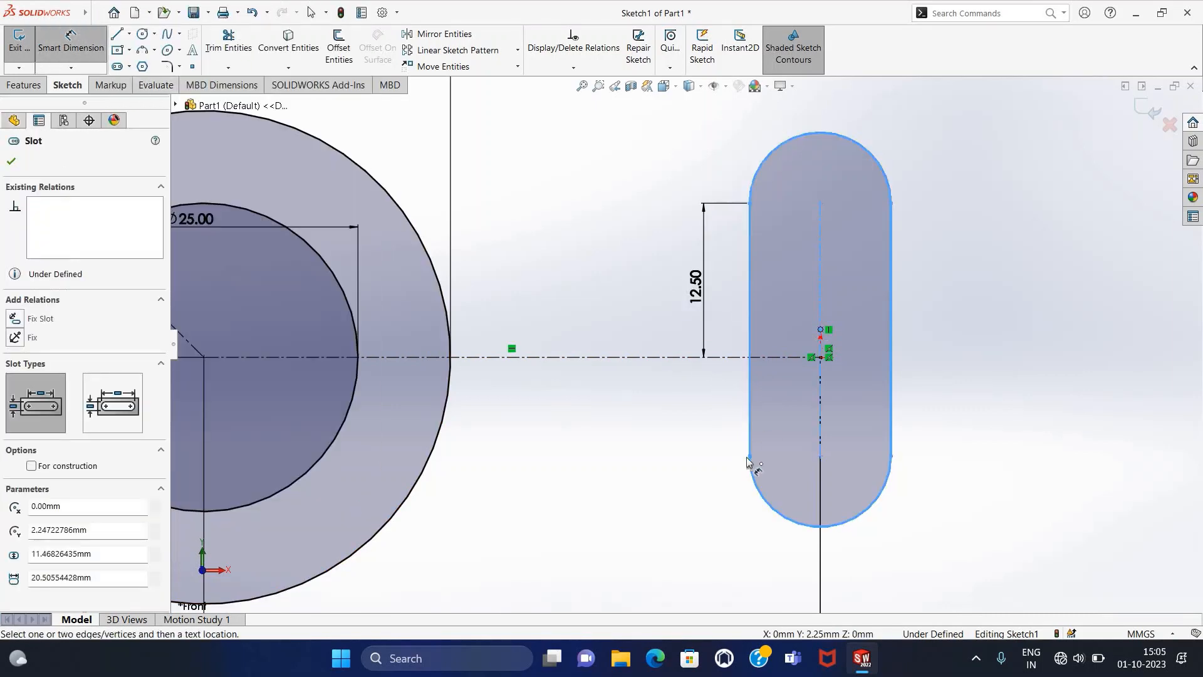
click(752, 458)
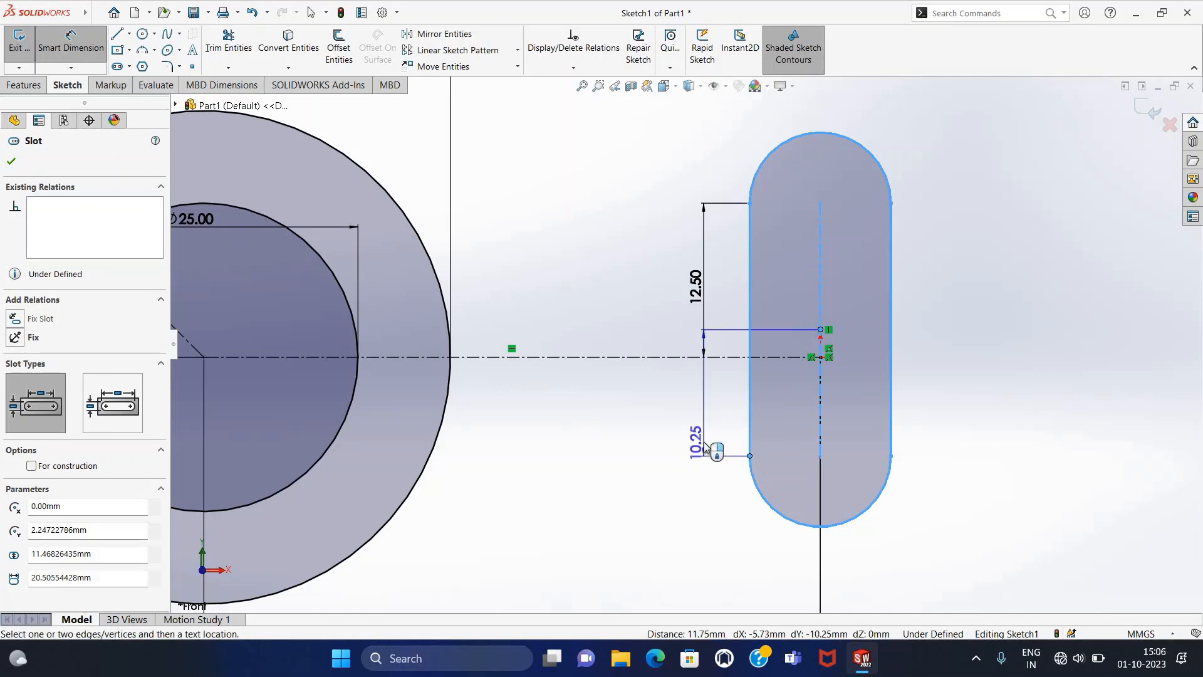
click(708, 448)
text(12.5)
key(Return)
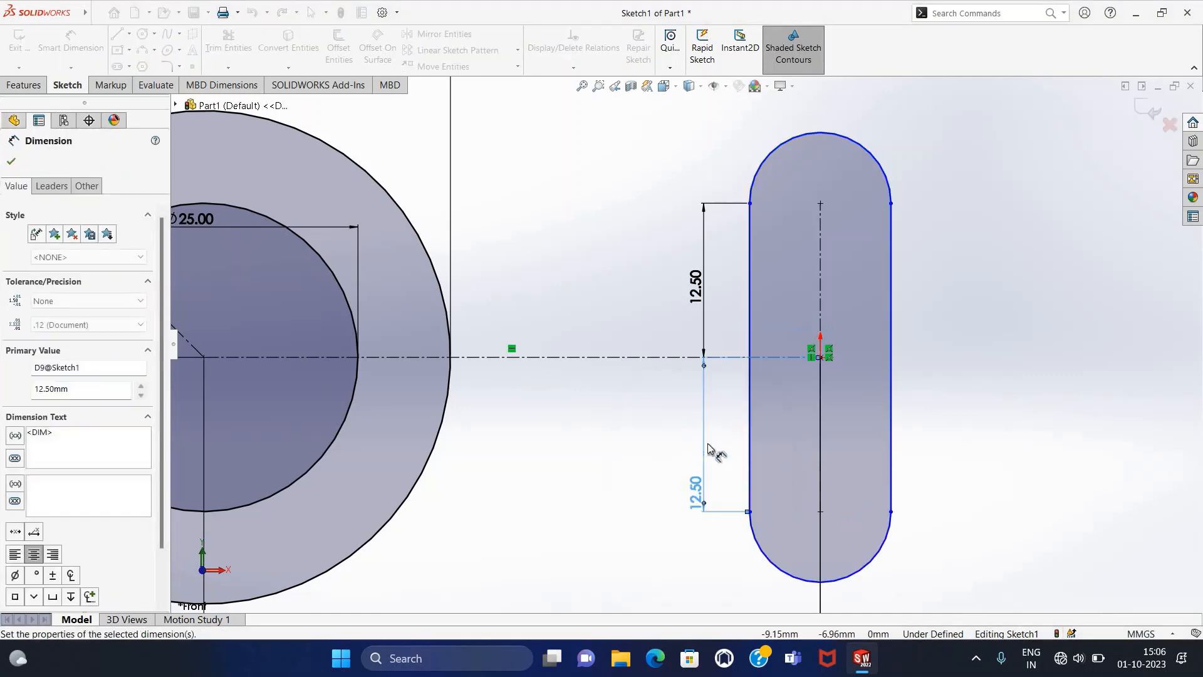
key(Escape)
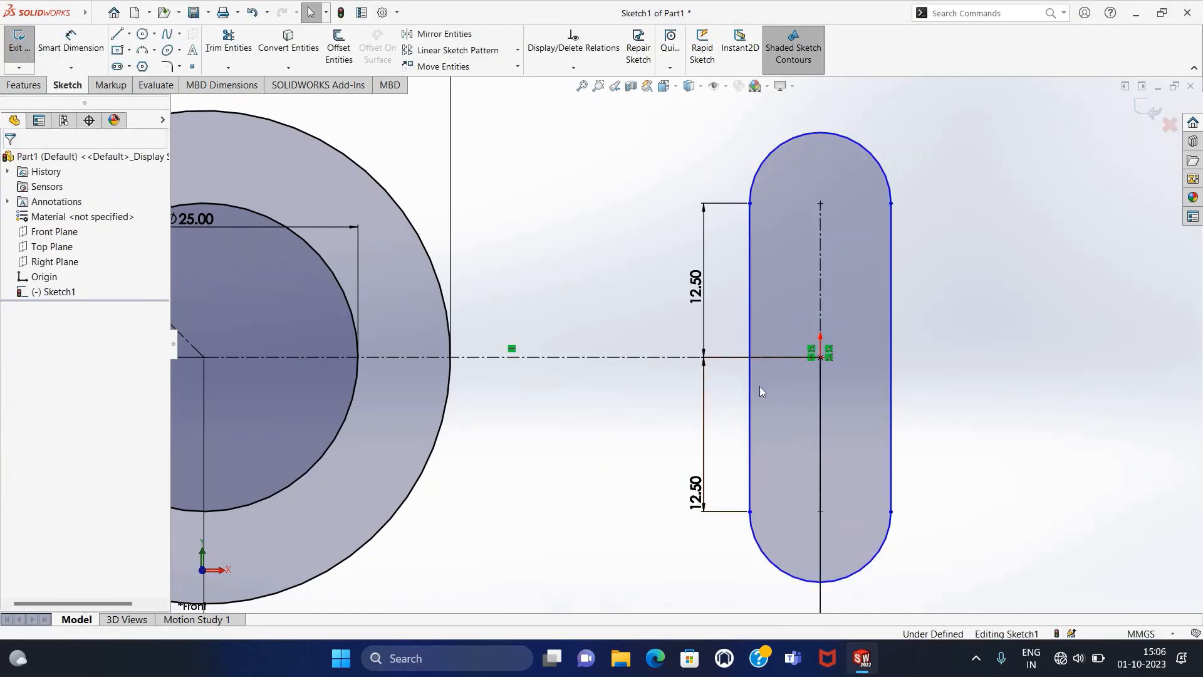
Dimension the slot's upper end arc with a 10 mm radius.
key(f)
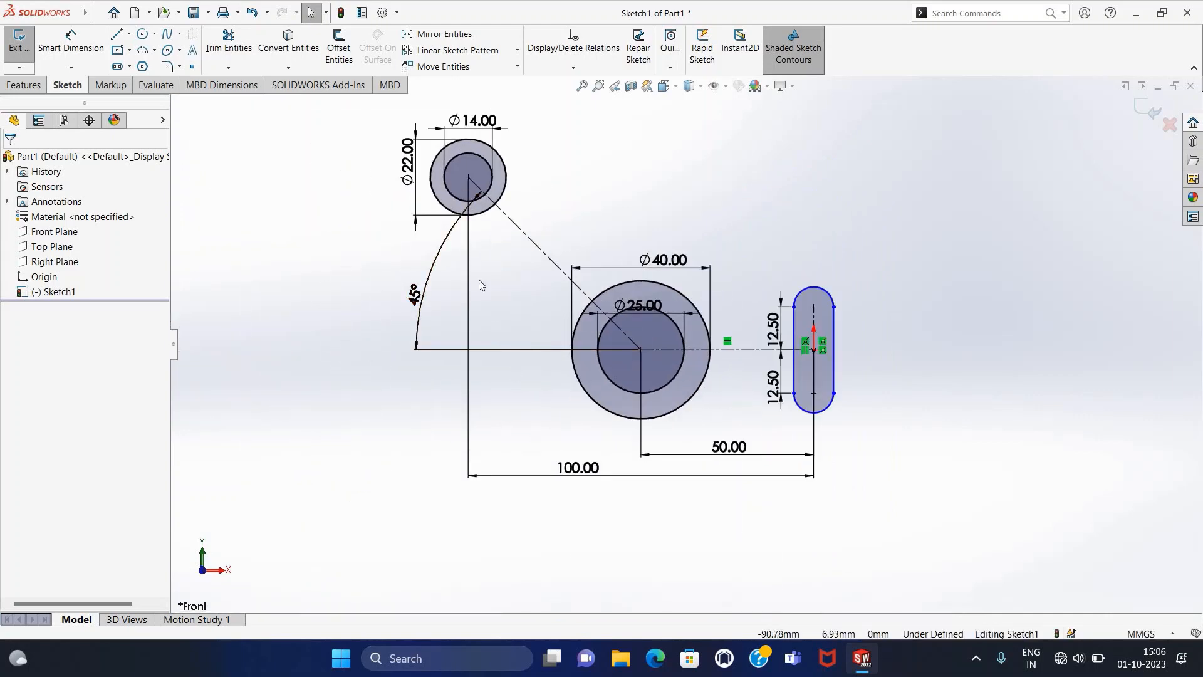
click(71, 43)
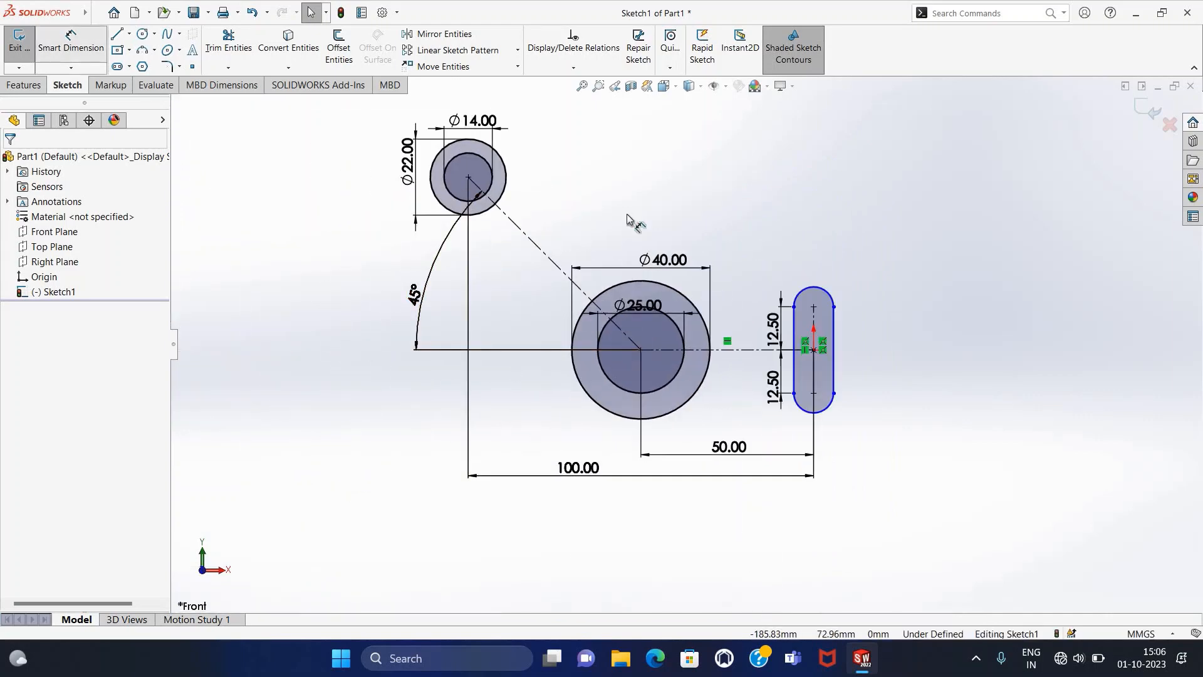
click(827, 293)
click(873, 279)
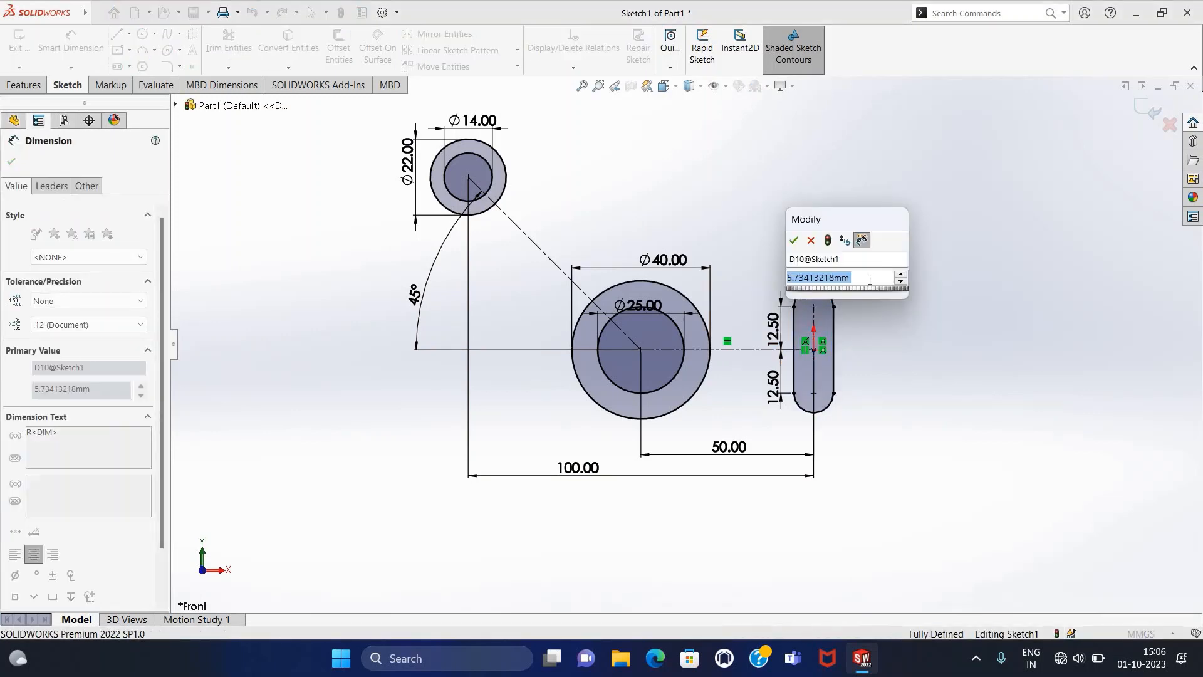
text(10)
key(Return)
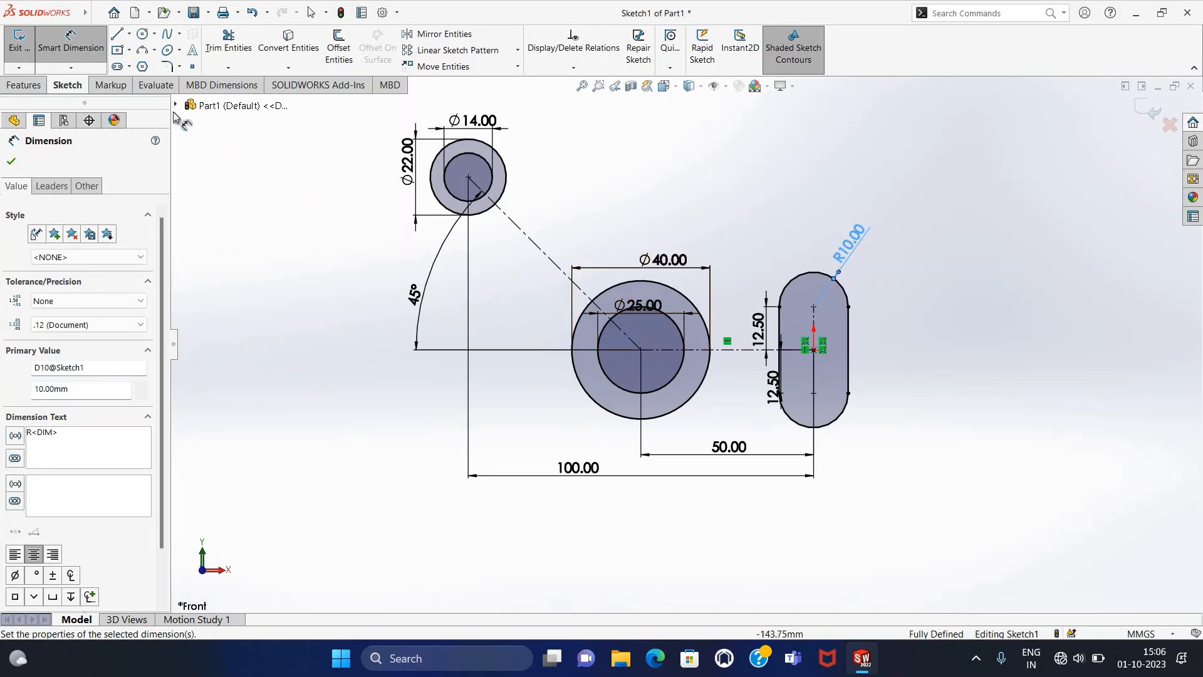
key(Escape)
Sketch a straight inner slot about 7 mm wide between the arc centres of the outer slot.
click(117, 66)
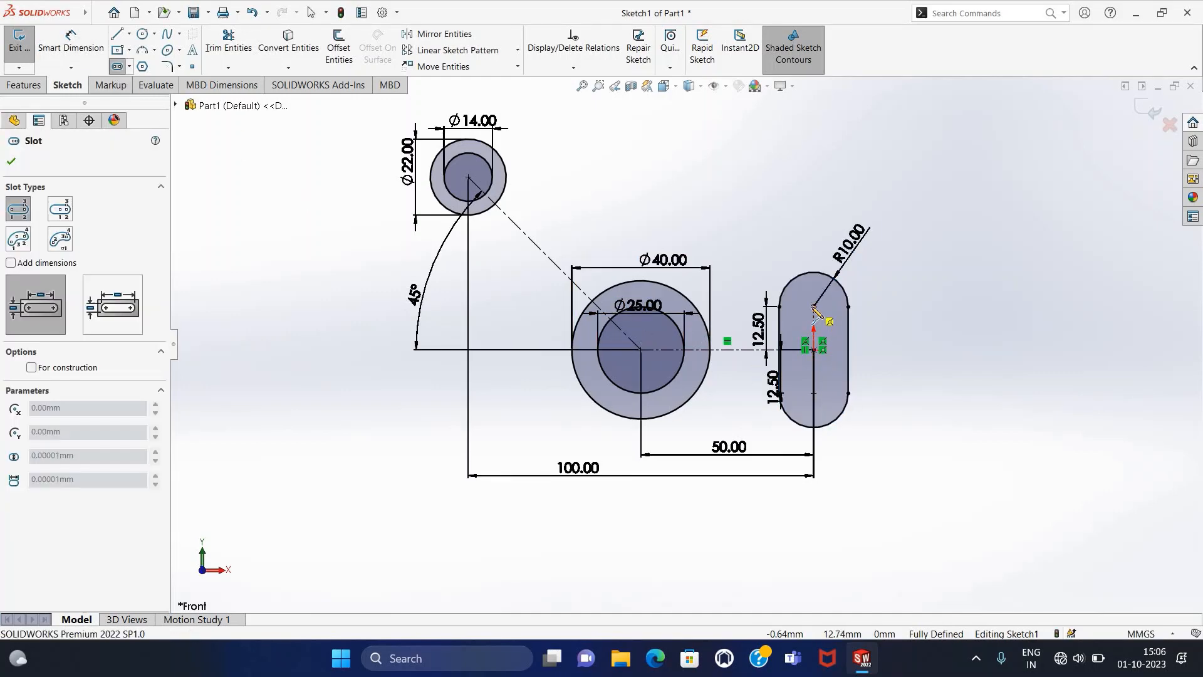
click(814, 307)
click(825, 392)
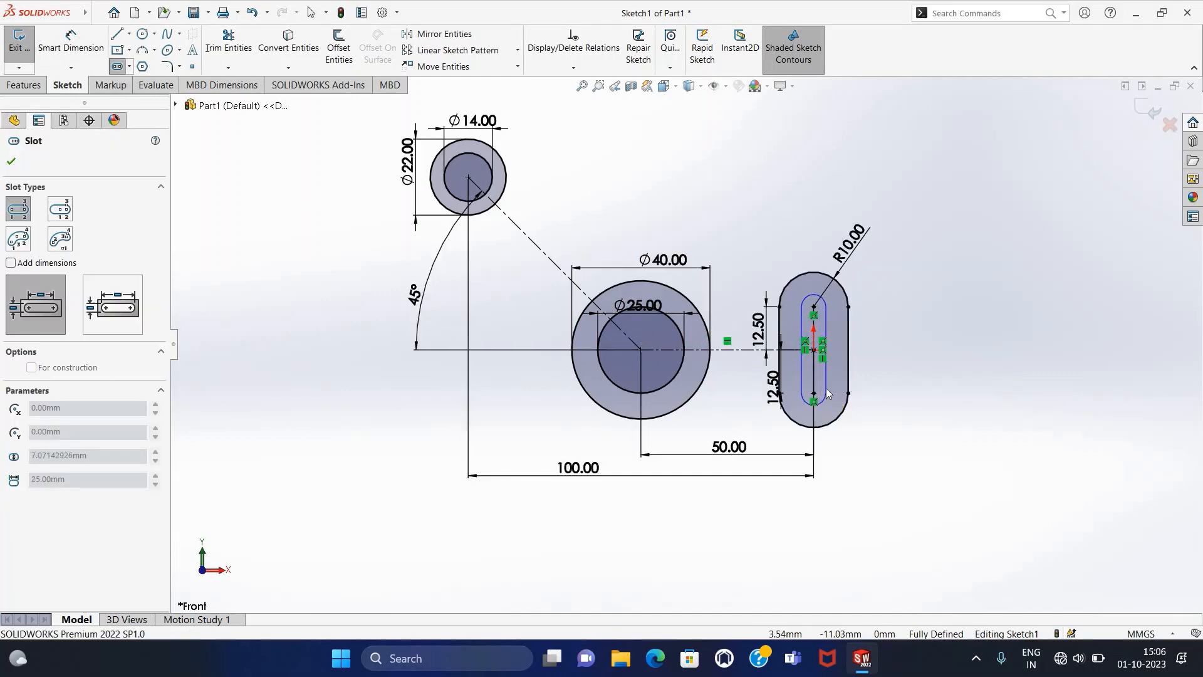
click(828, 393)
key(Escape)
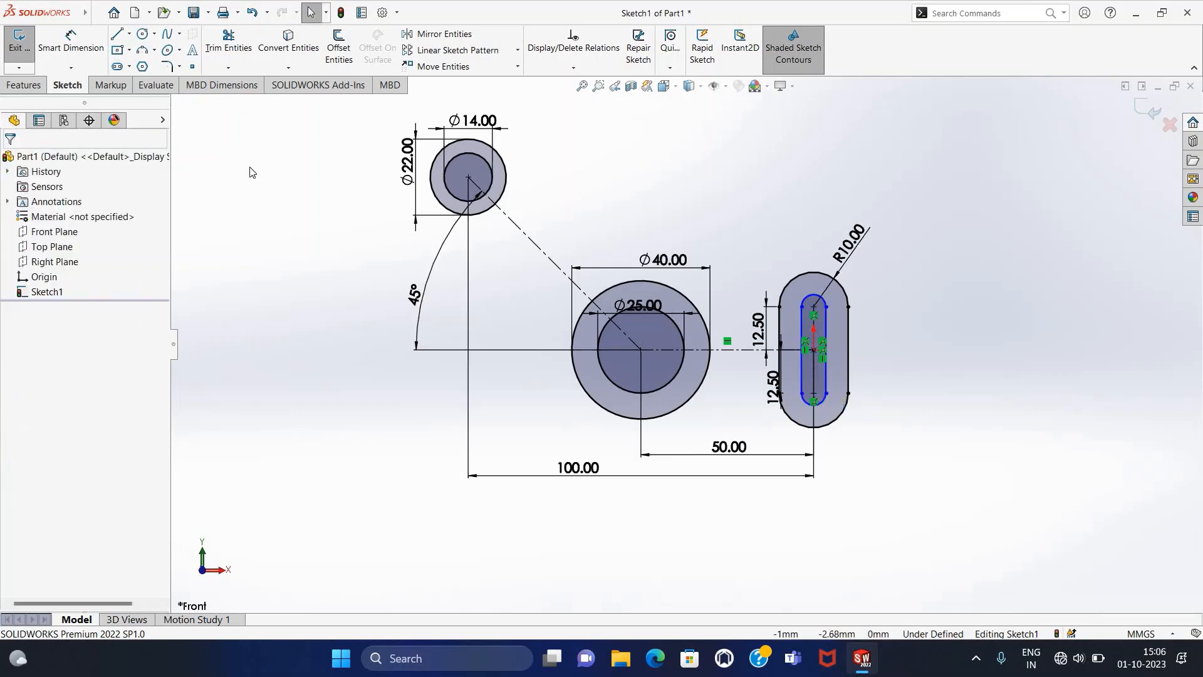
Dimension the inner slot's lower end arc with a 4.5 mm radius.
click(68, 51)
click(824, 407)
click(854, 417)
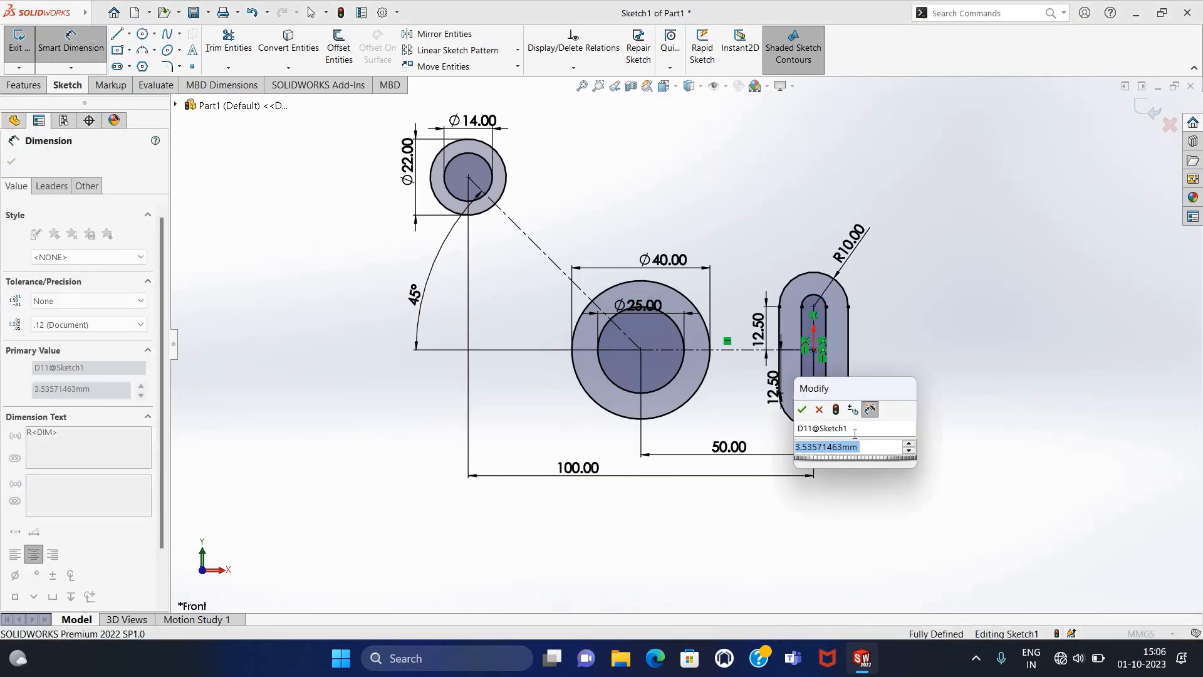
text(4.5)
key(Return)
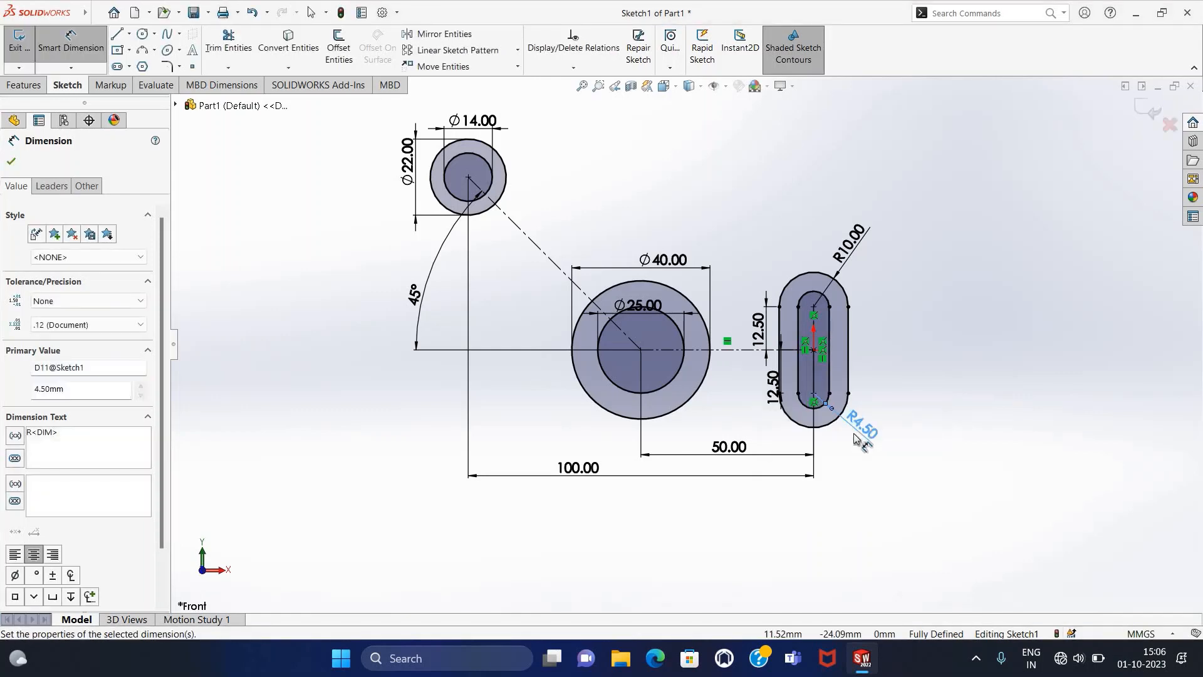
key(Escape)
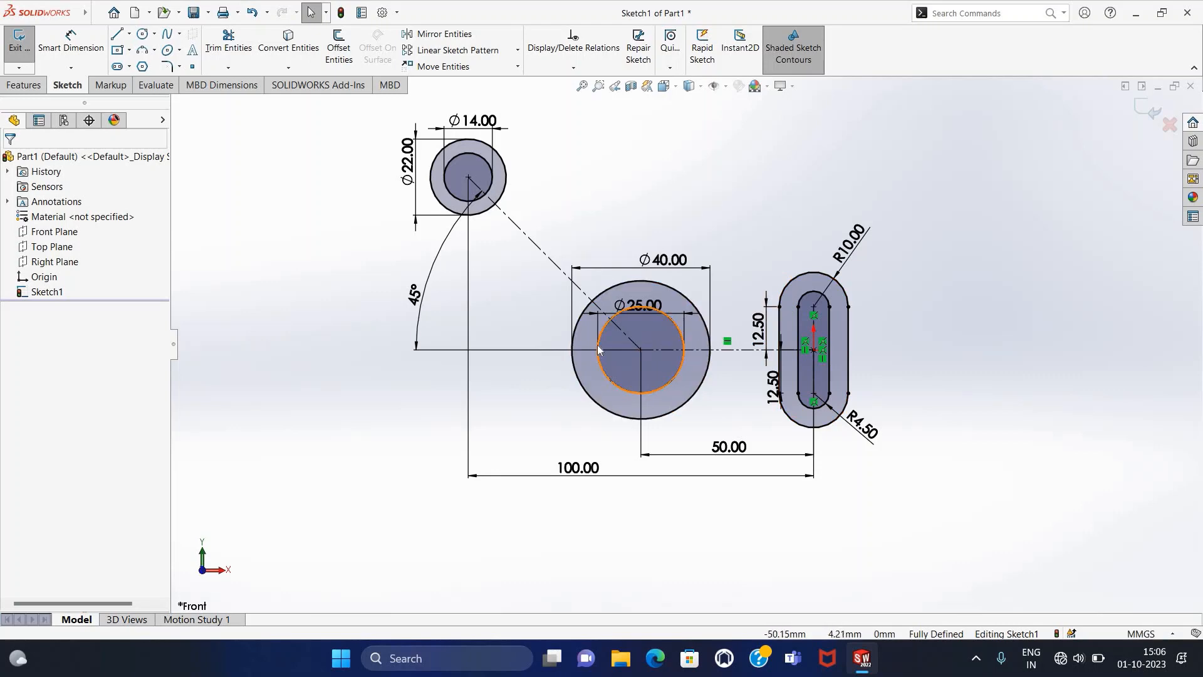
Sketch a horizontal line from the outer slot's upper arc endpoint to the 40 mm circle.
click(117, 34)
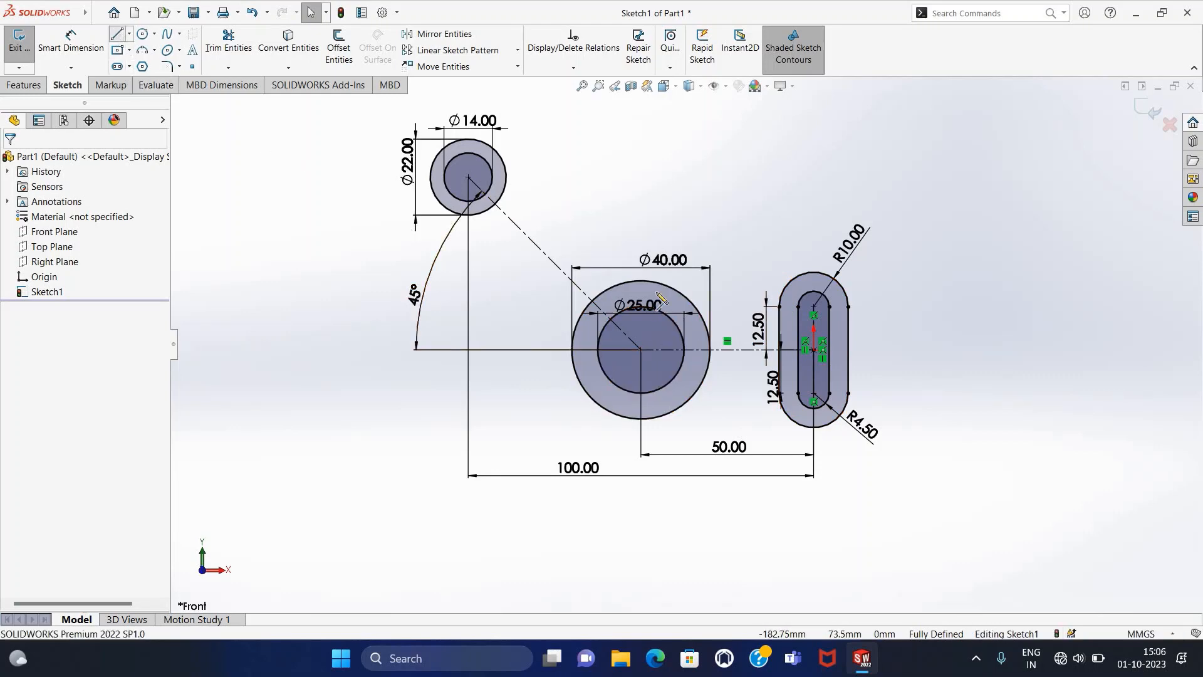
click(779, 306)
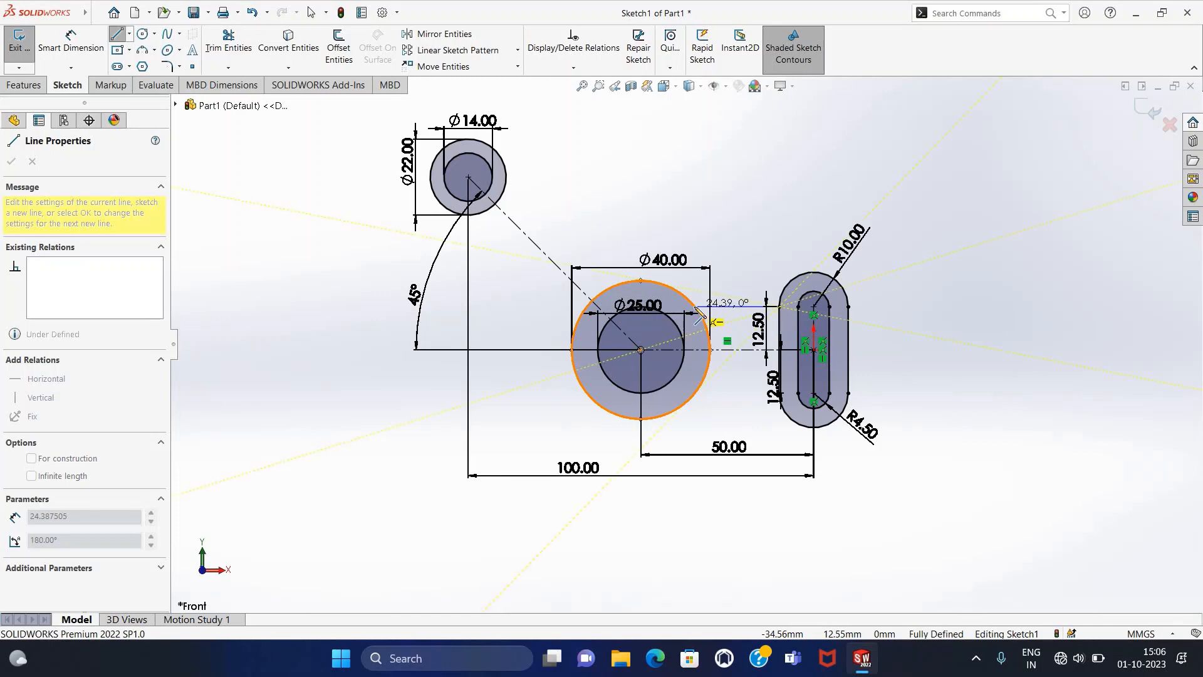
click(696, 308)
key(Escape)
key(Escape)
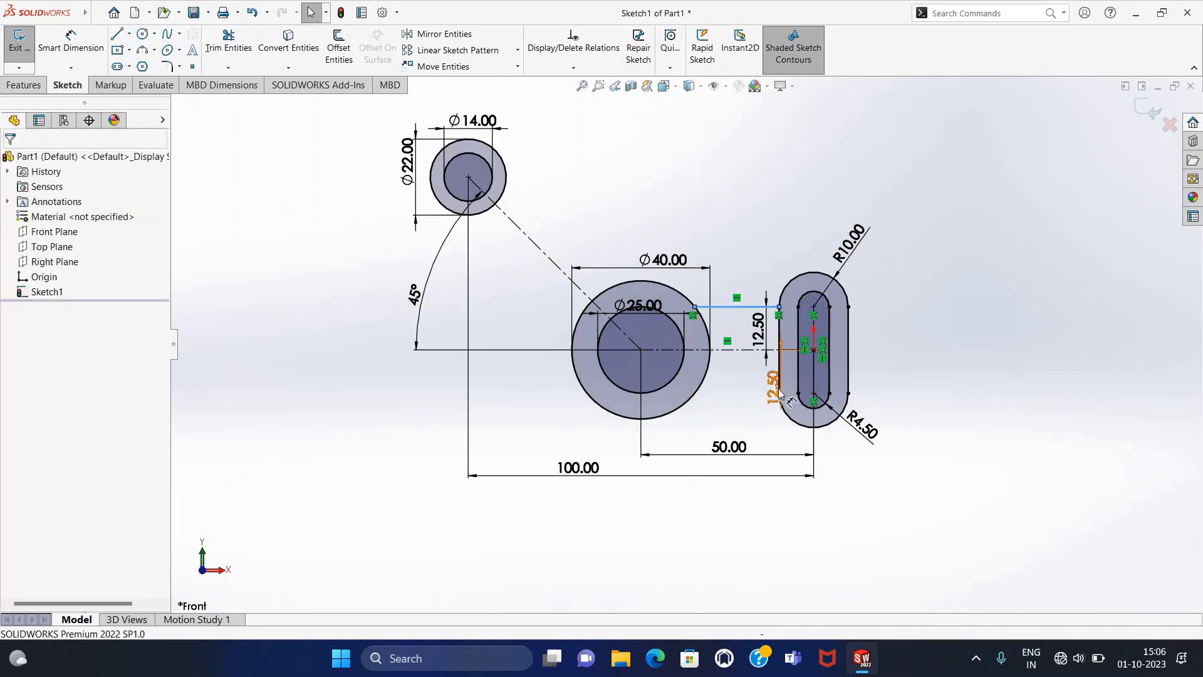
Sketch a horizontal line from the outer slot's lower arc endpoint to the 40 mm circle.
key(l)
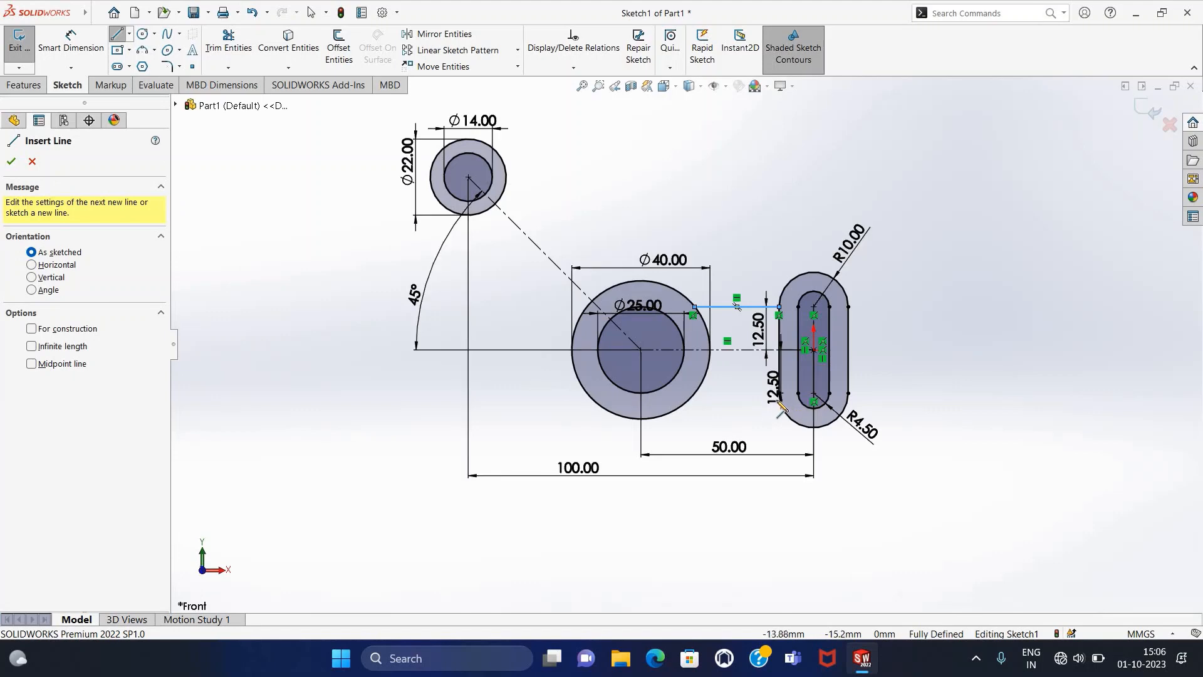
scroll(782, 410, down, 7)
click(756, 360)
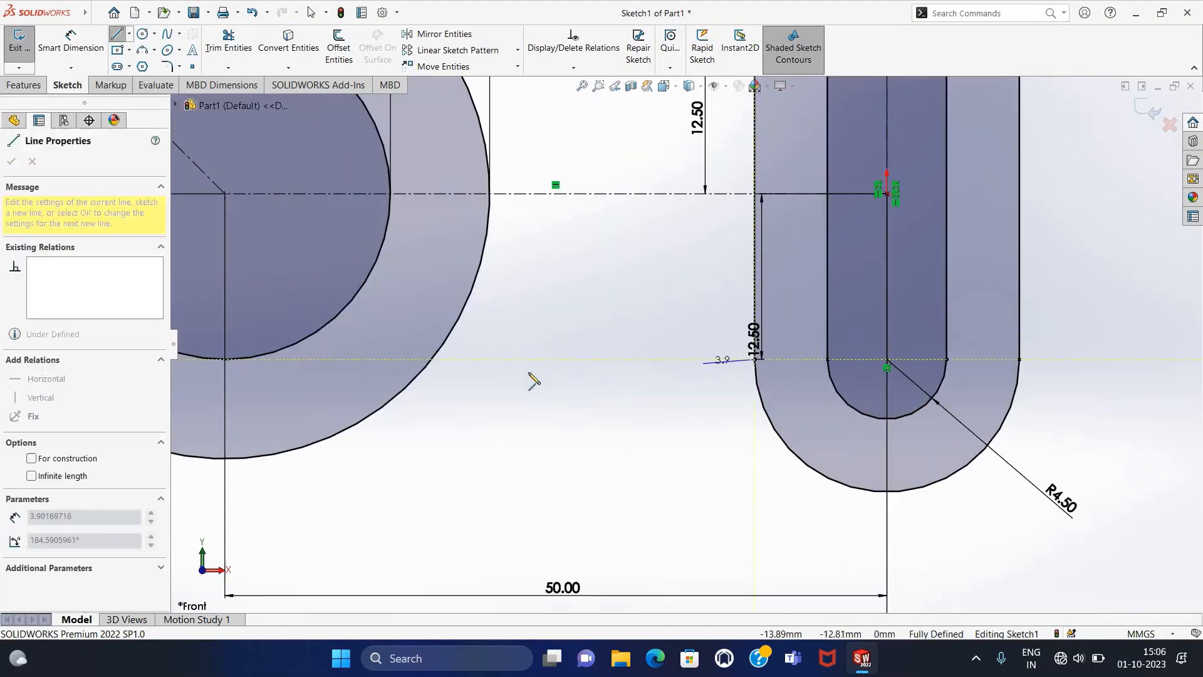
click(433, 359)
key(Escape)
Sketch a line tangent to the upper sides of the 22 mm and 40 mm circles.
scroll(652, 449, up, 9)
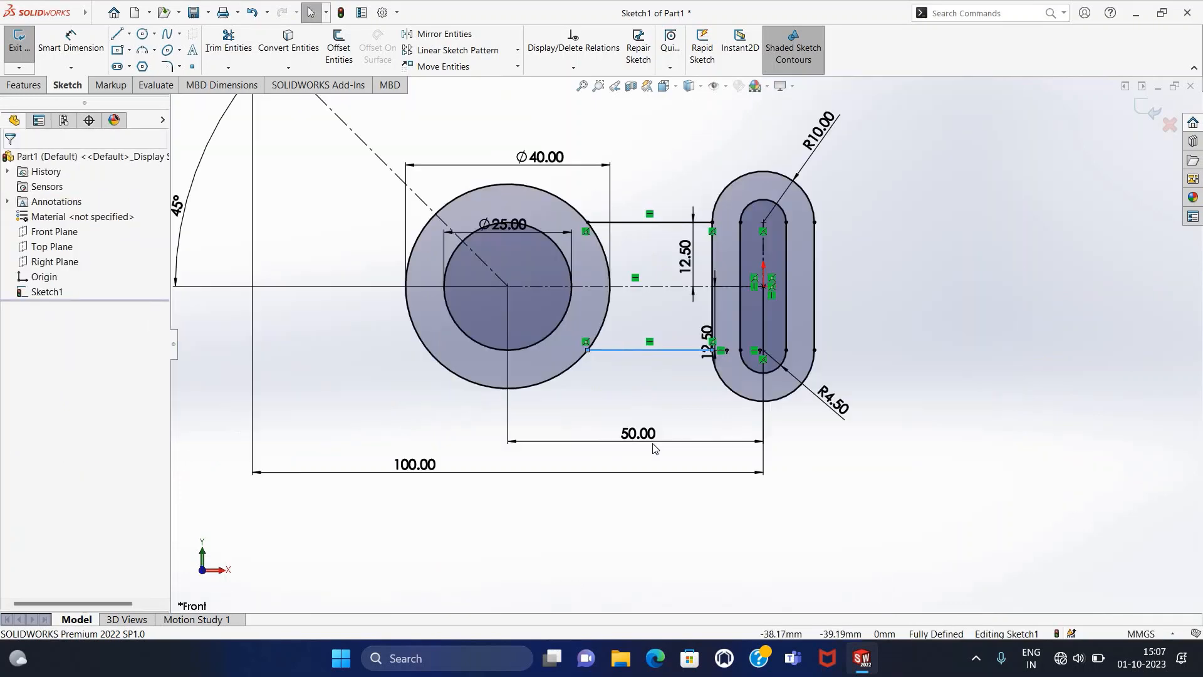
key(l)
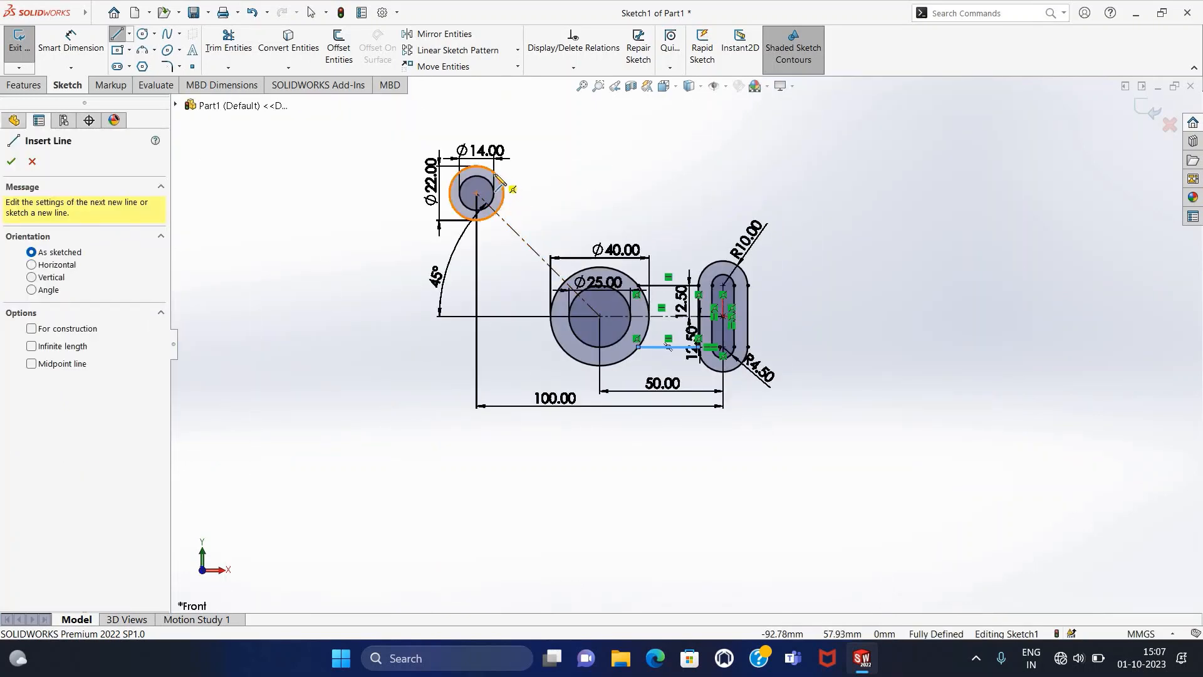
click(498, 178)
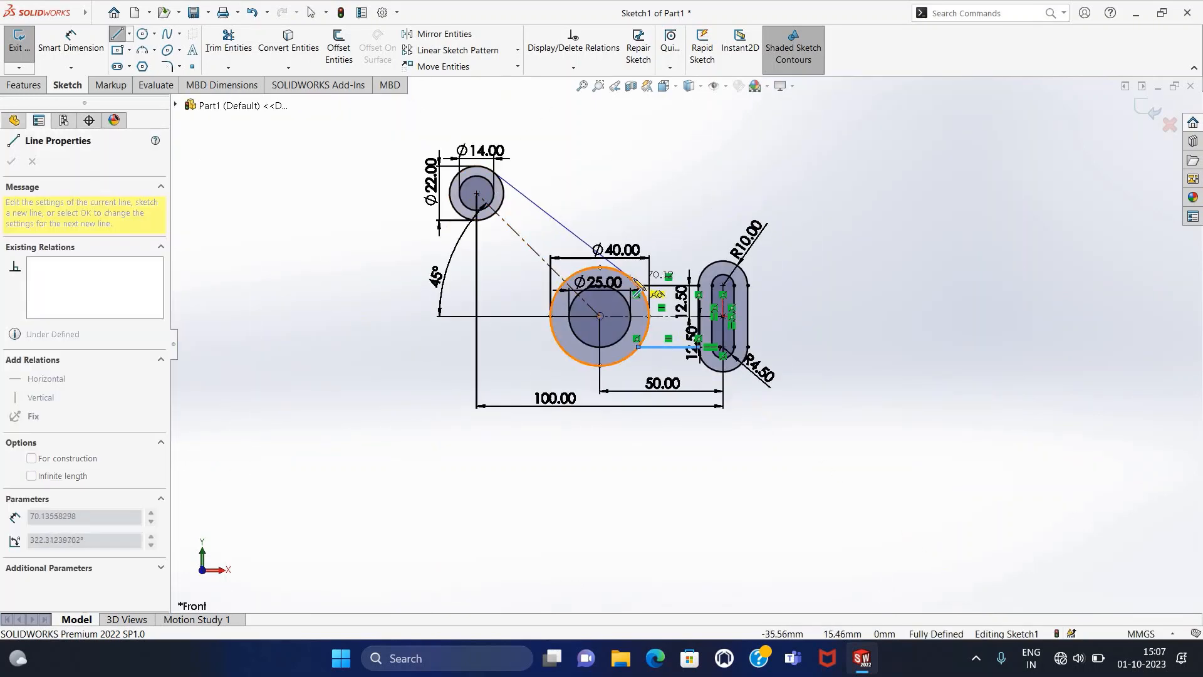
click(631, 279)
key(Escape)
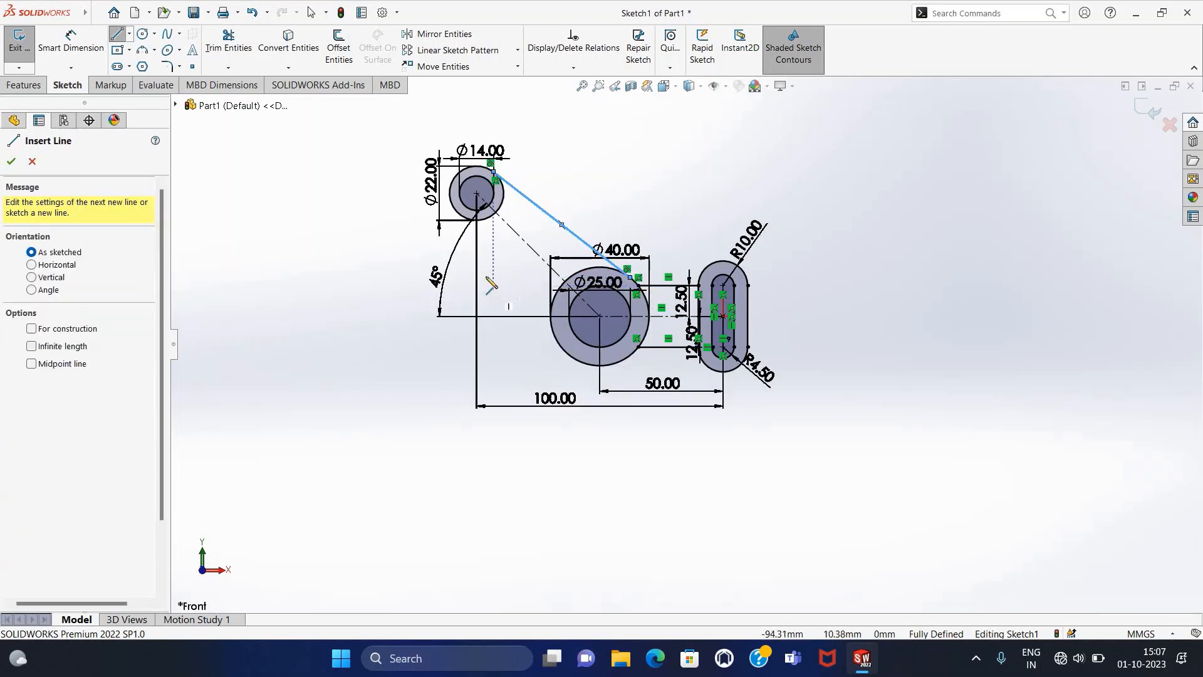
Sketch a second tangent line connecting the lower sides of the 22 mm and 40 mm circles.
click(472, 221)
click(561, 345)
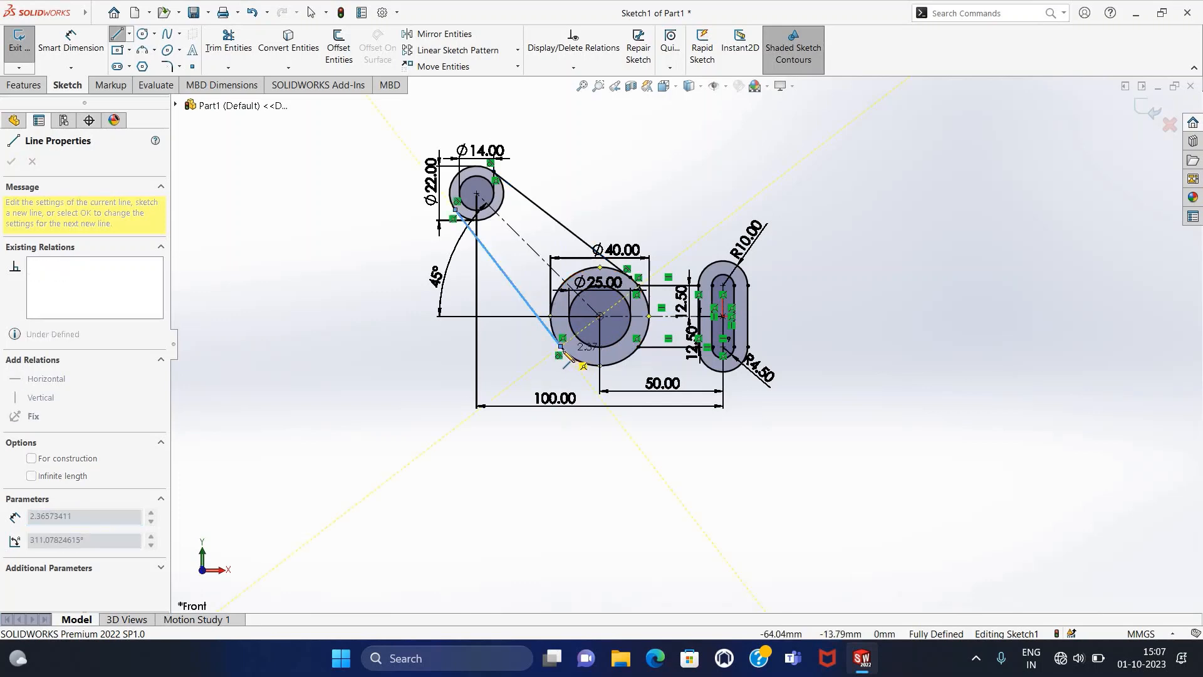
key(Escape)
key(Escape)
click(423, 392)
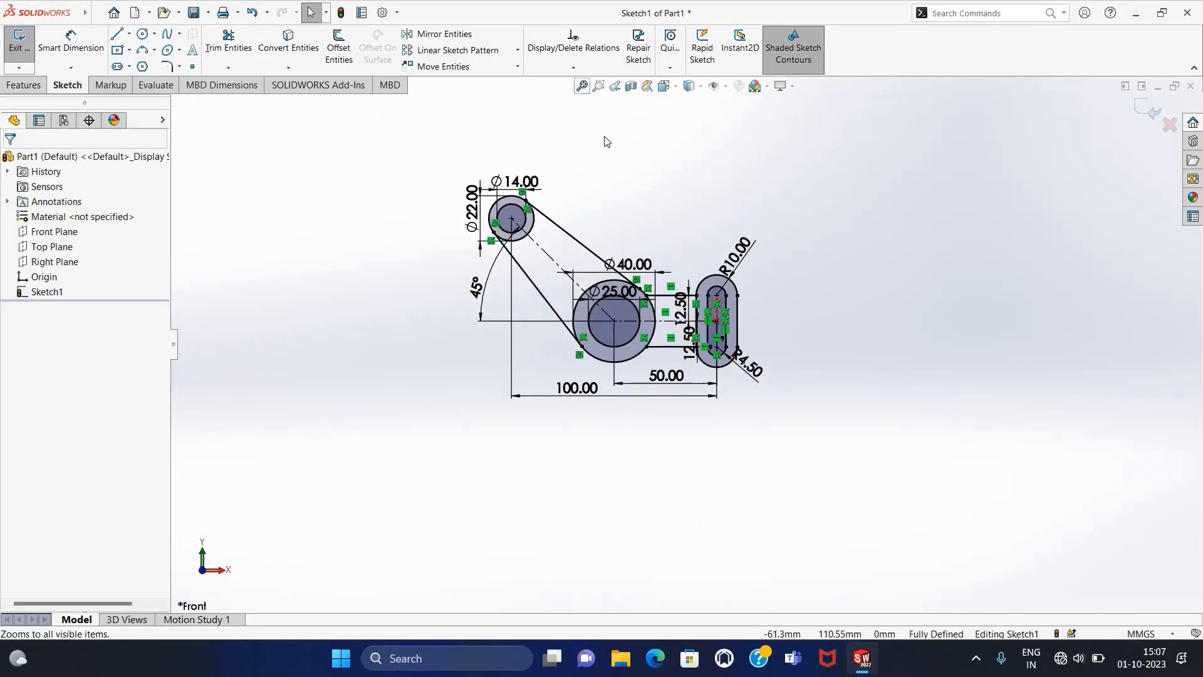
Sketch a small centre rectangle about 7 mm wide, centred on the top quadrant of the 25 mm circle.
click(582, 86)
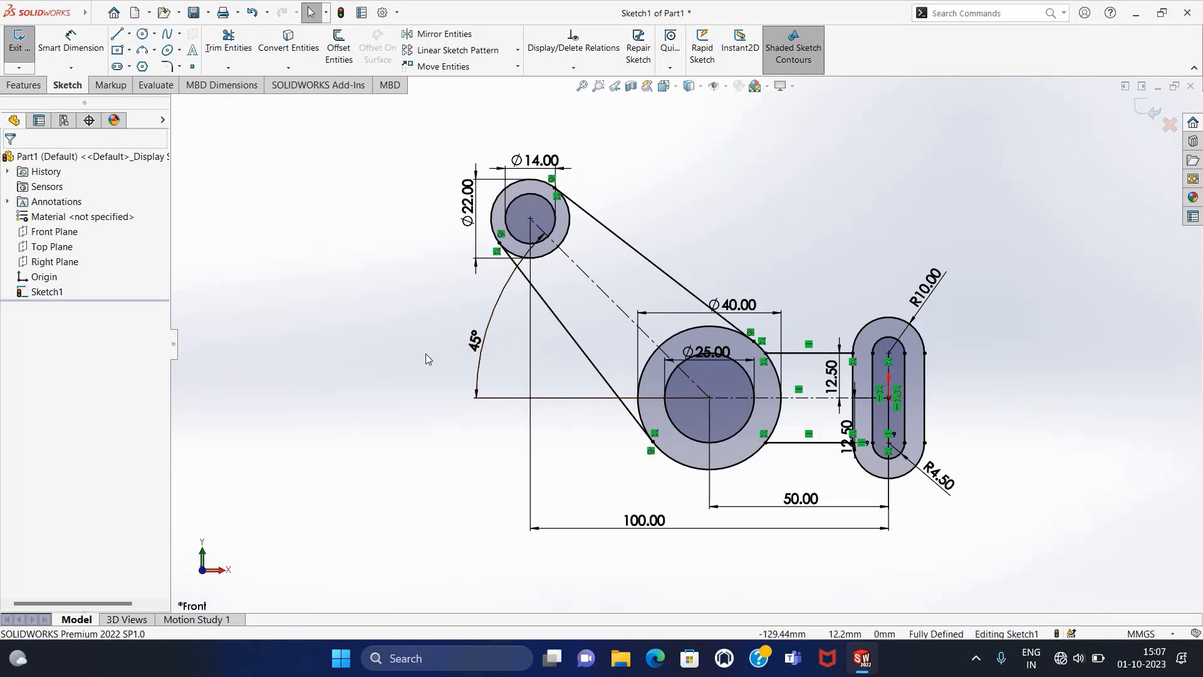
scroll(727, 376, down, 2)
scroll(727, 377, down, 2)
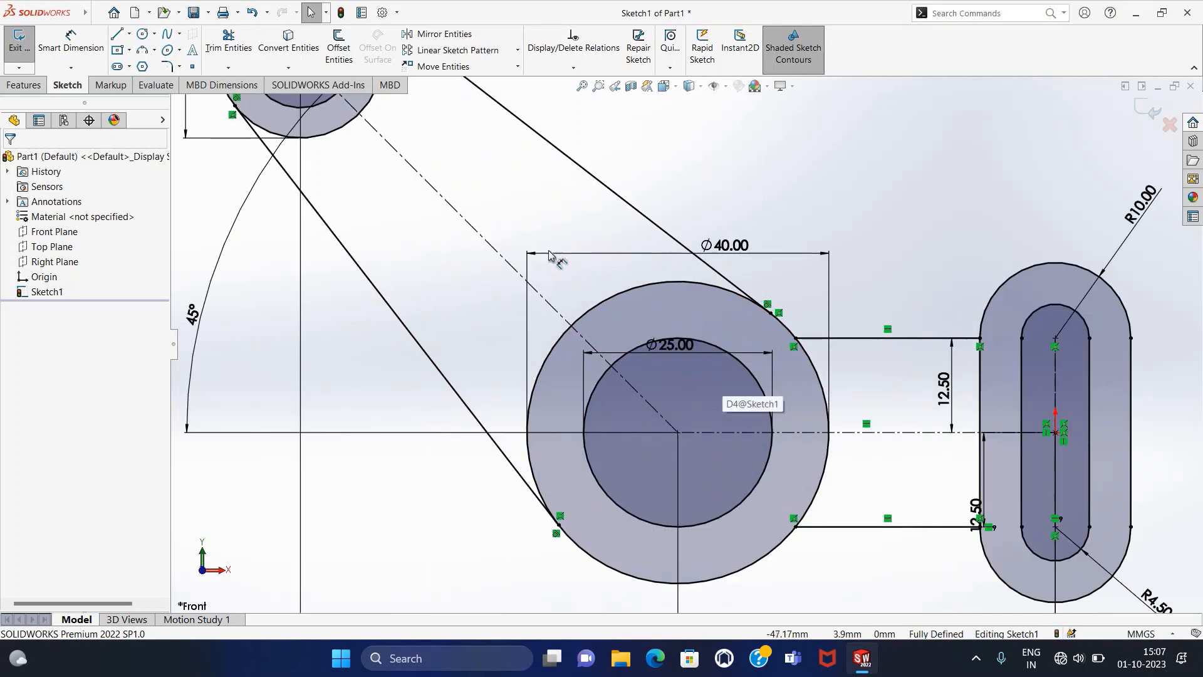
click(117, 50)
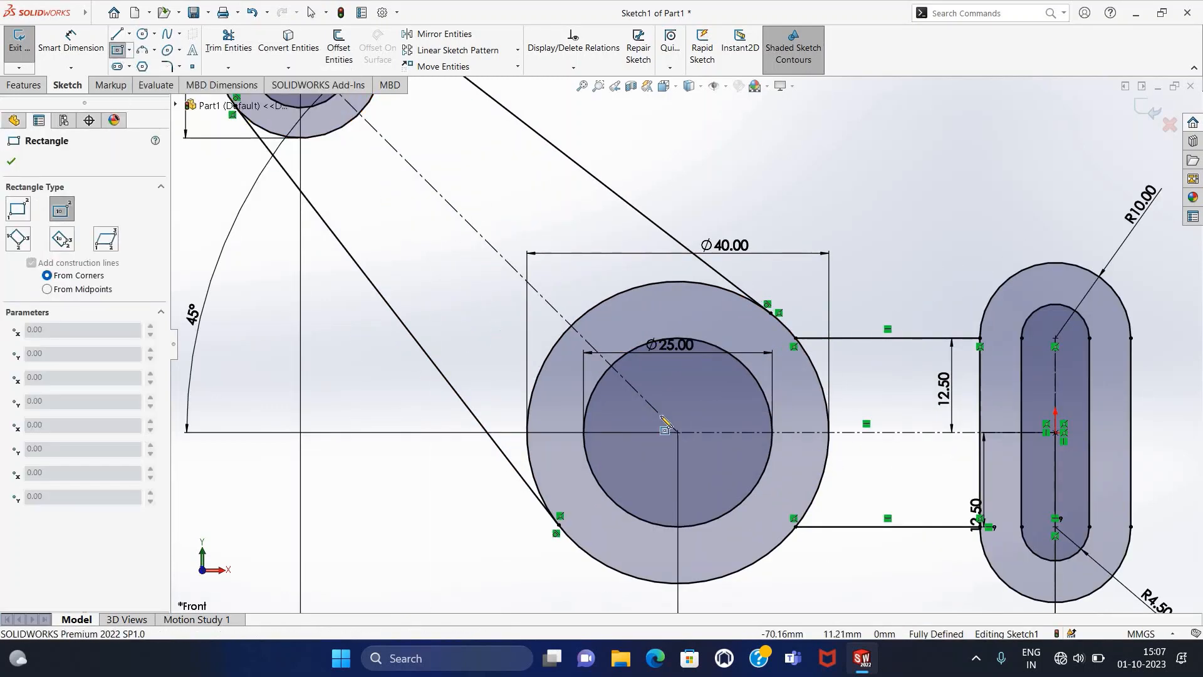
click(678, 339)
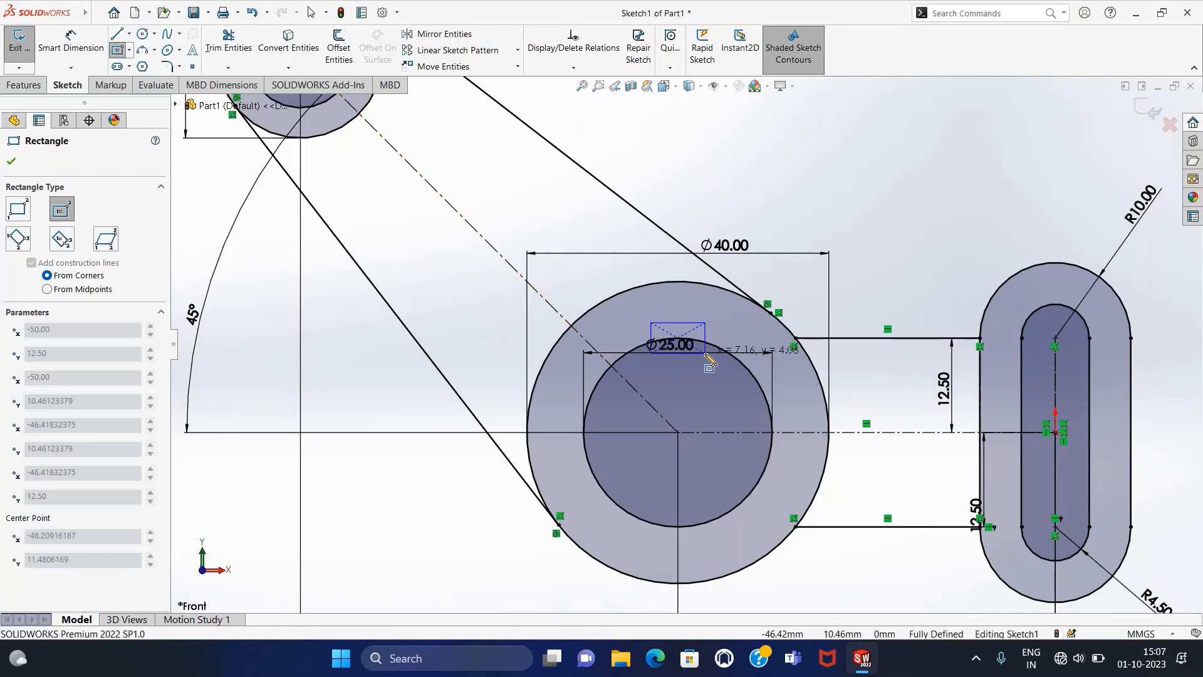
click(705, 355)
key(Escape)
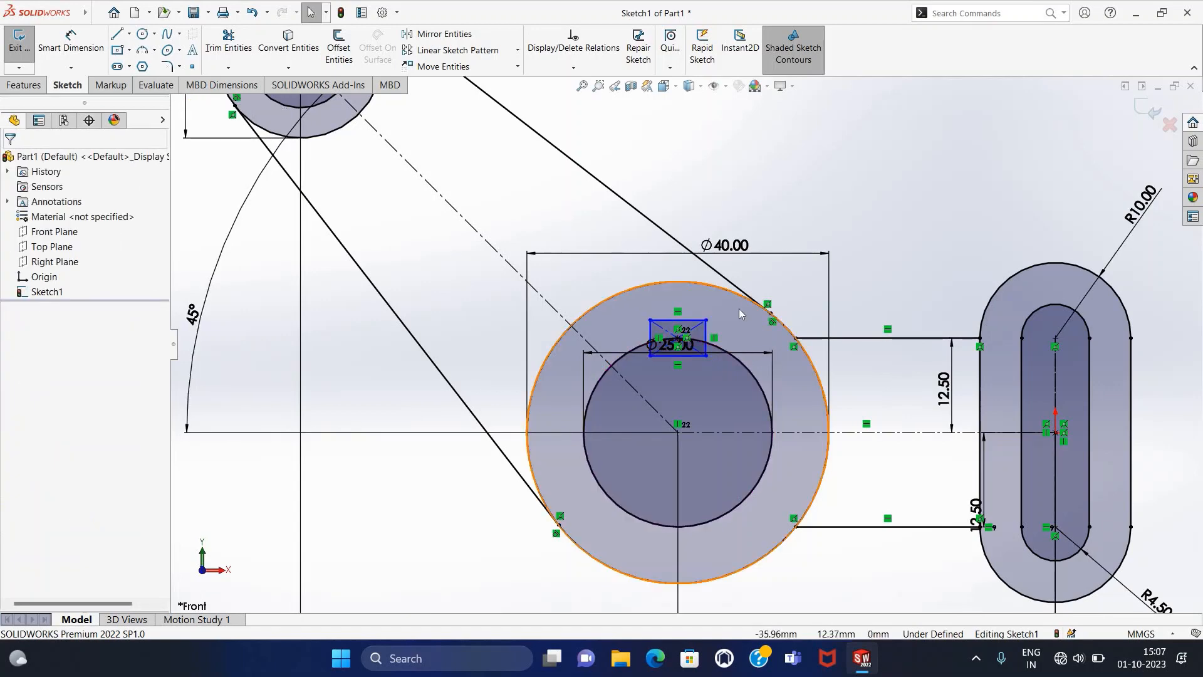
Dimension the small keyway rectangle's upper edge to a width of 6 mm.
scroll(739, 307, down, 2)
click(70, 41)
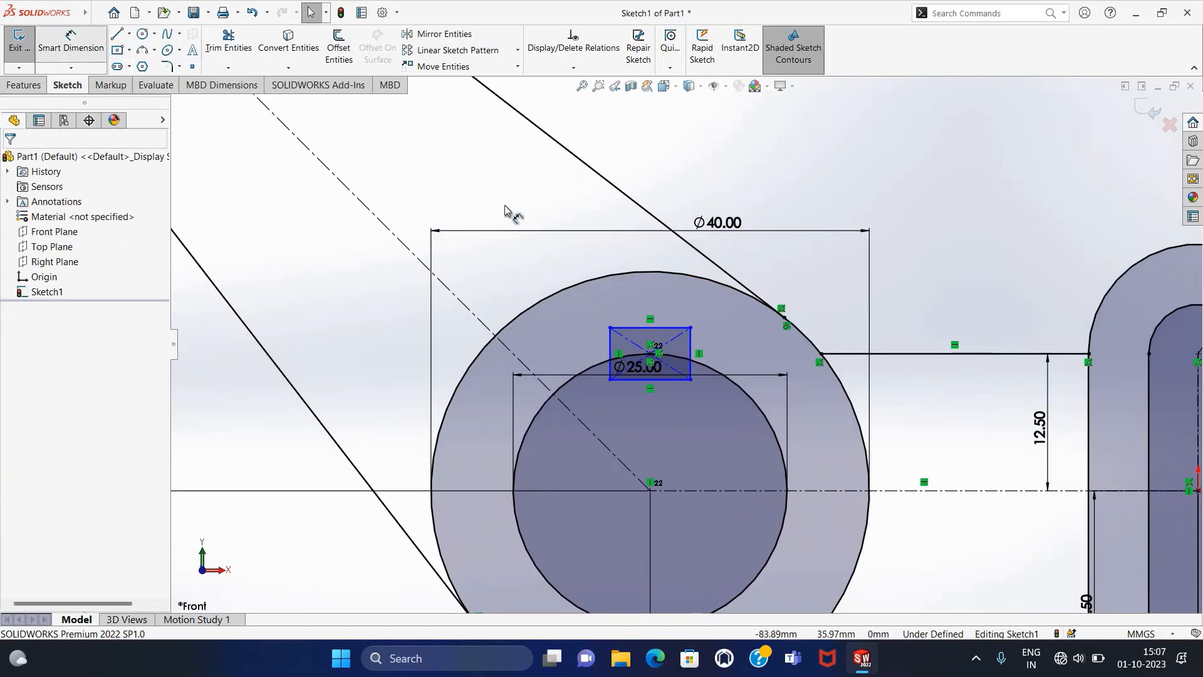
click(648, 325)
click(649, 300)
text(6)
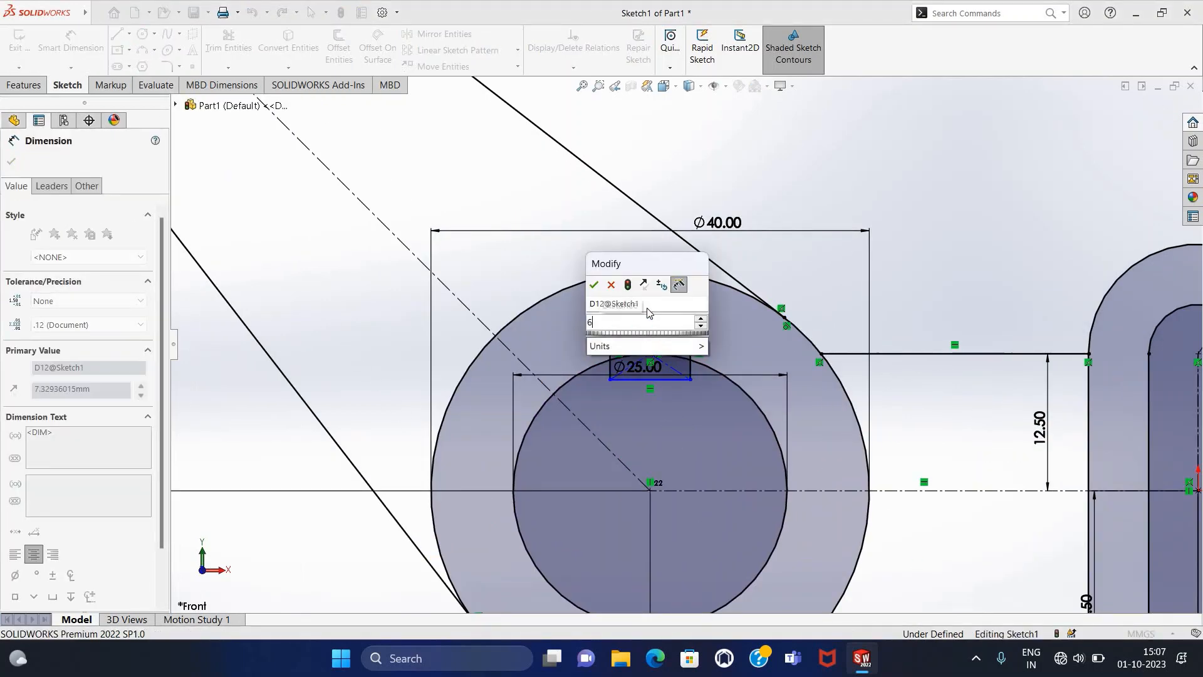
key(Return)
click(651, 329)
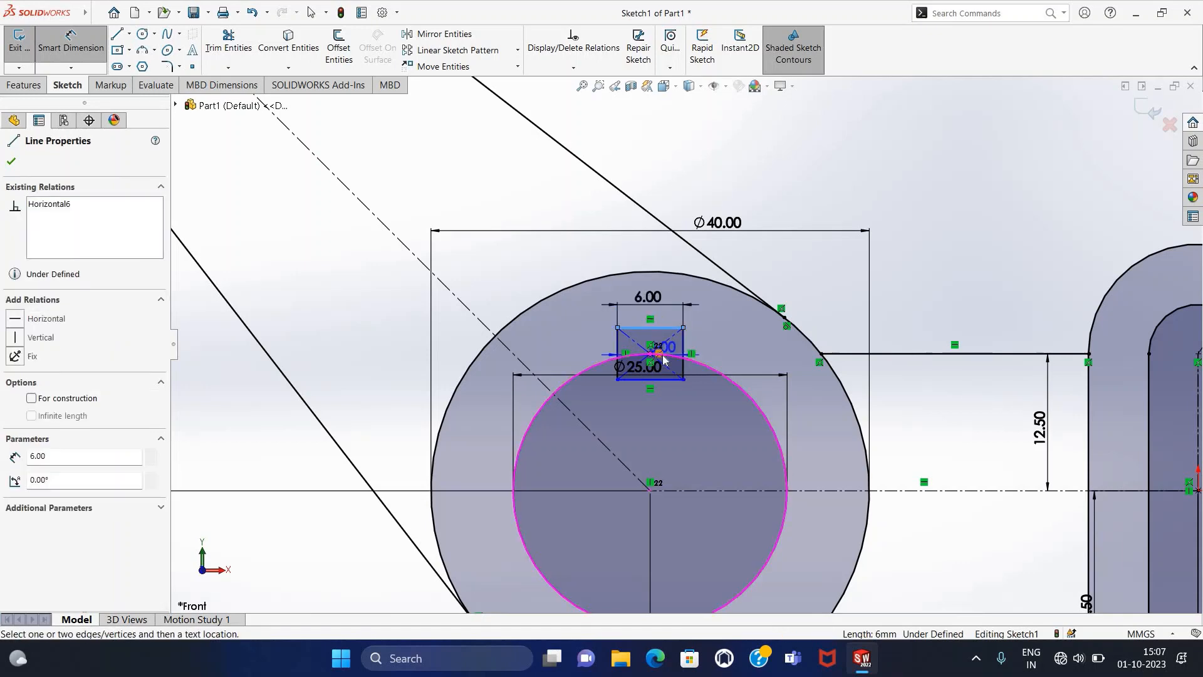
key(Escape)
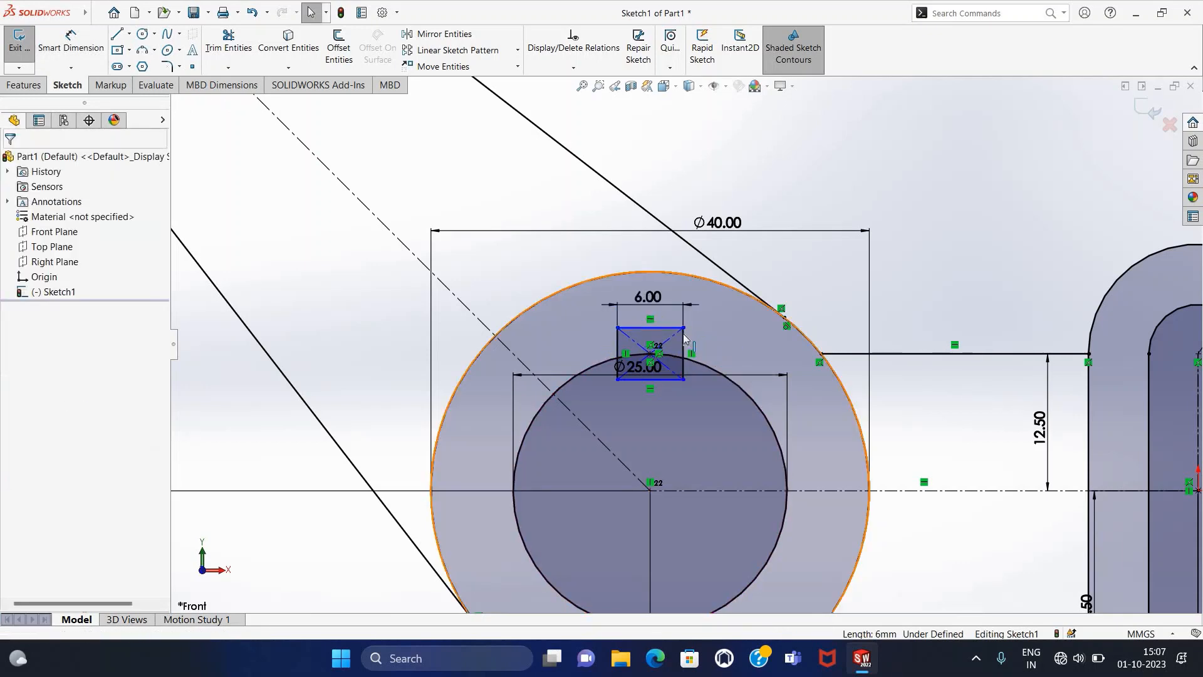
key(Escape)
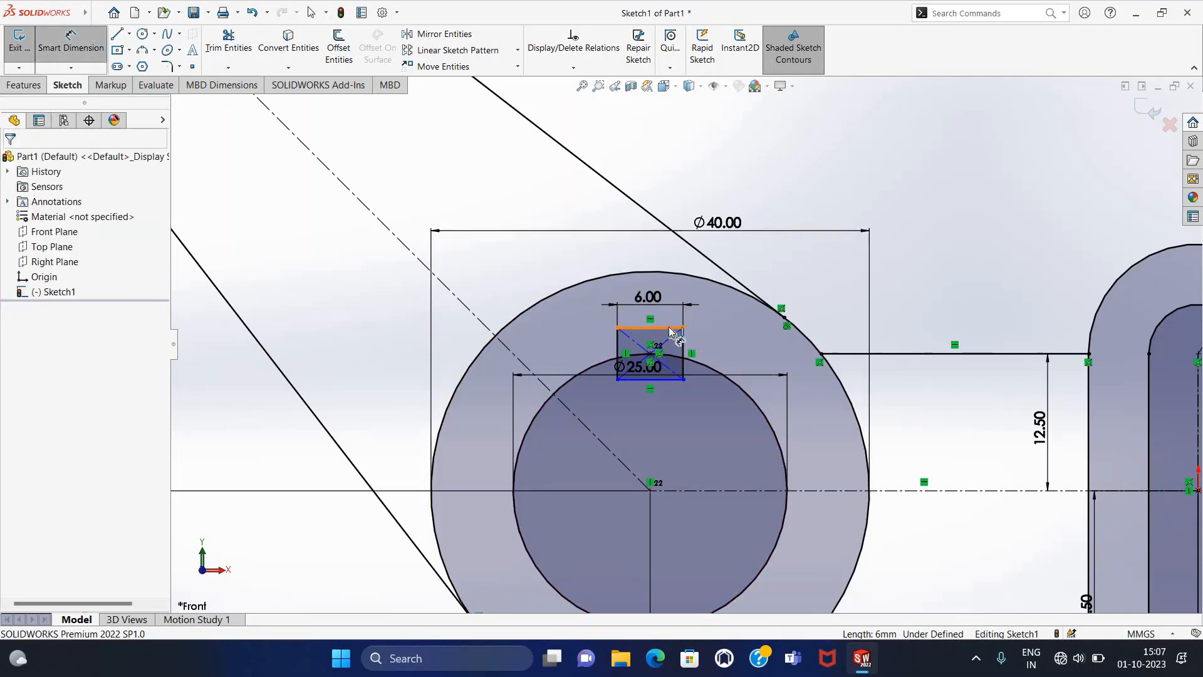
click(671, 328)
click(690, 359)
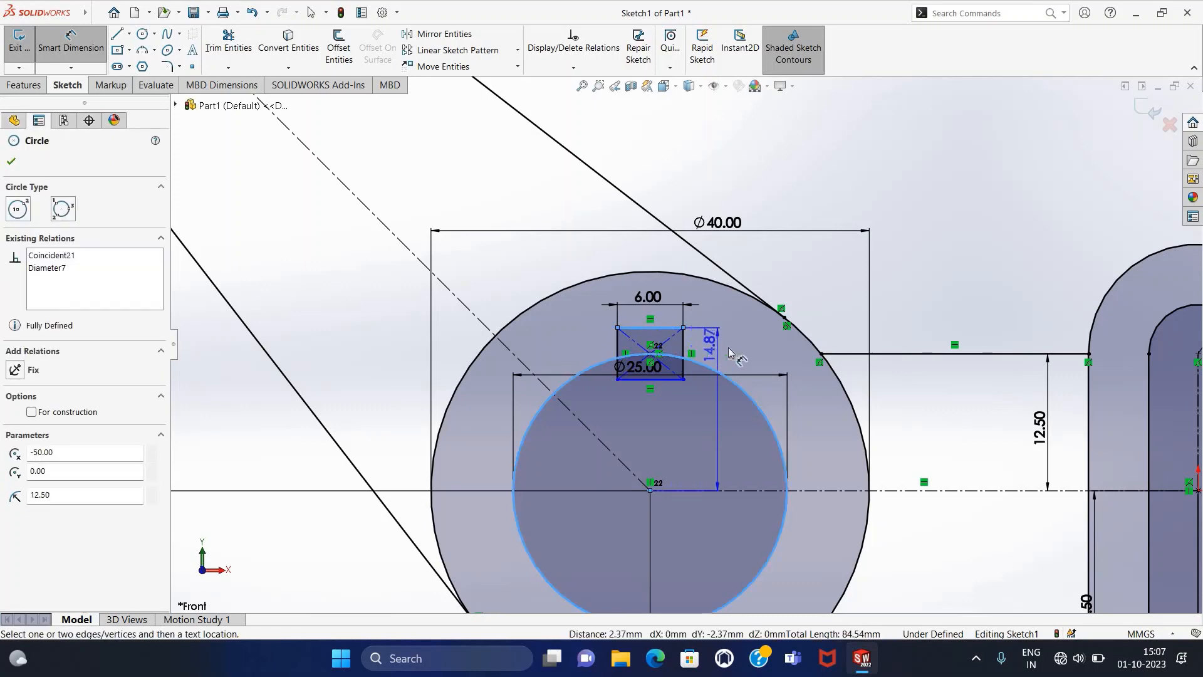
key(Escape)
key(Escape)
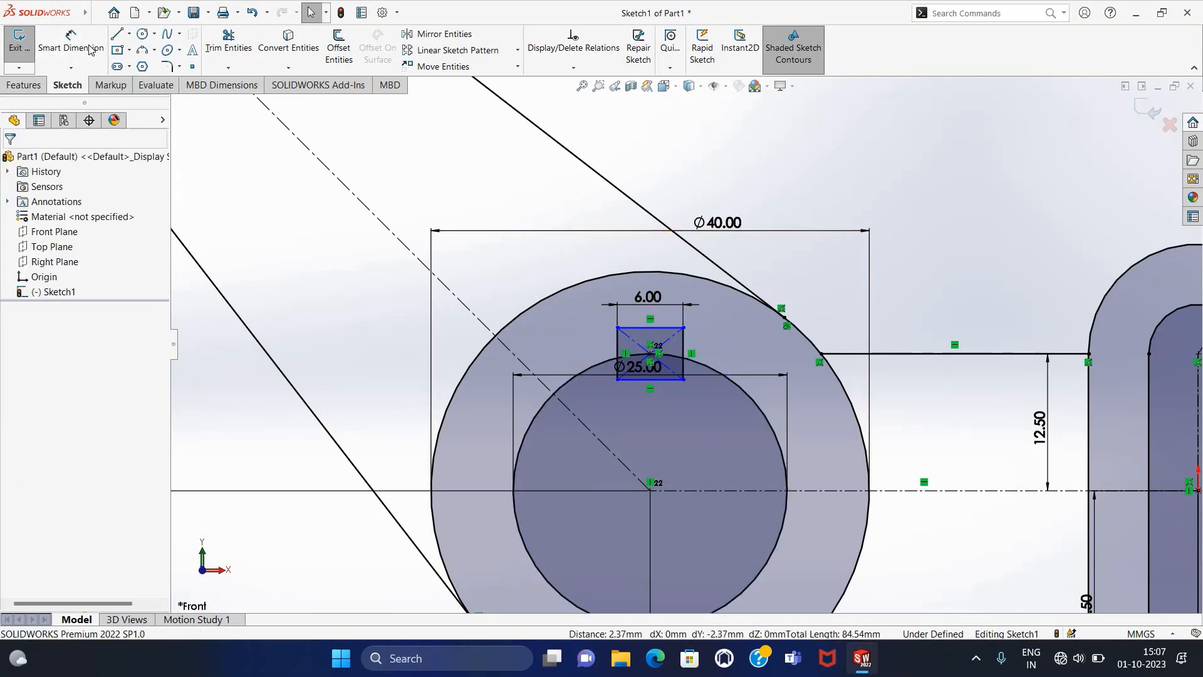
Dimension the vertical distance from the keyway rectangle's upper corner to its centre point as 2.4 mm.
click(91, 50)
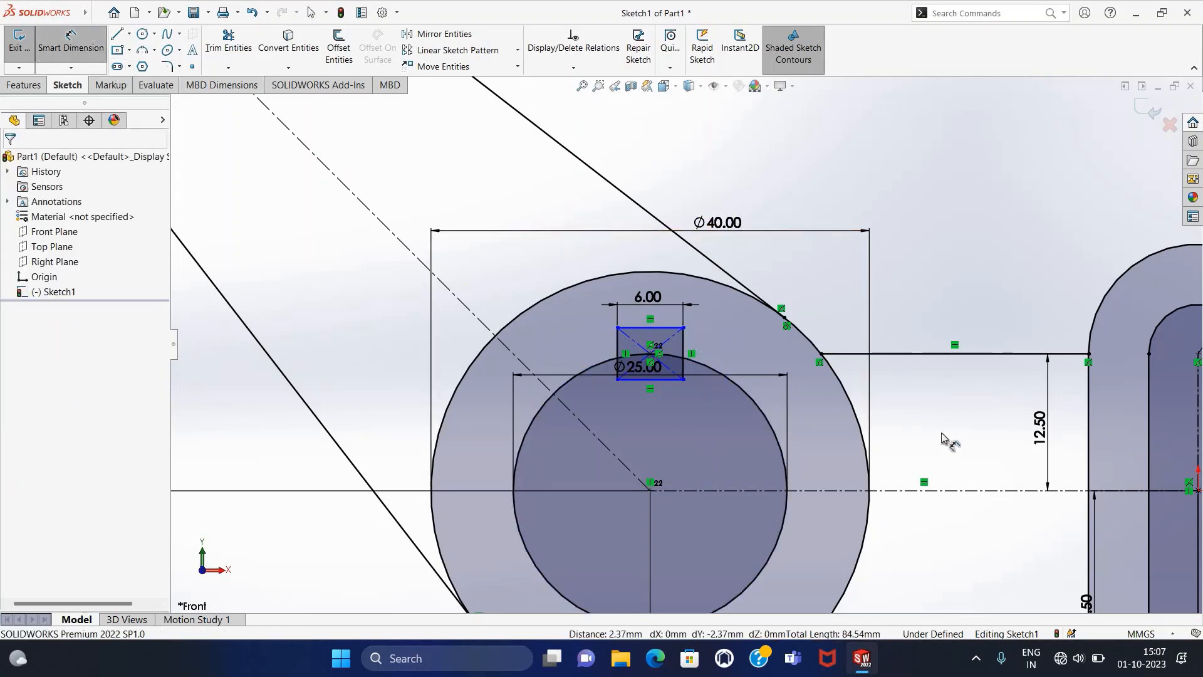
click(683, 327)
click(651, 354)
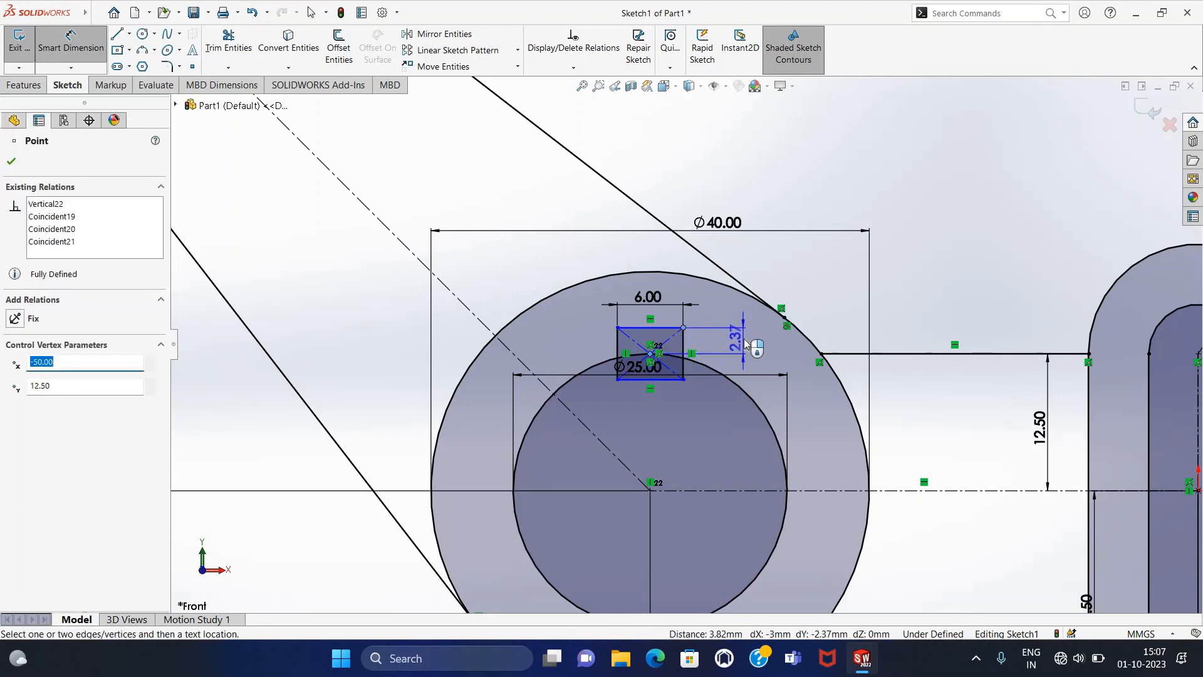
click(741, 347)
text(2.4)
key(Return)
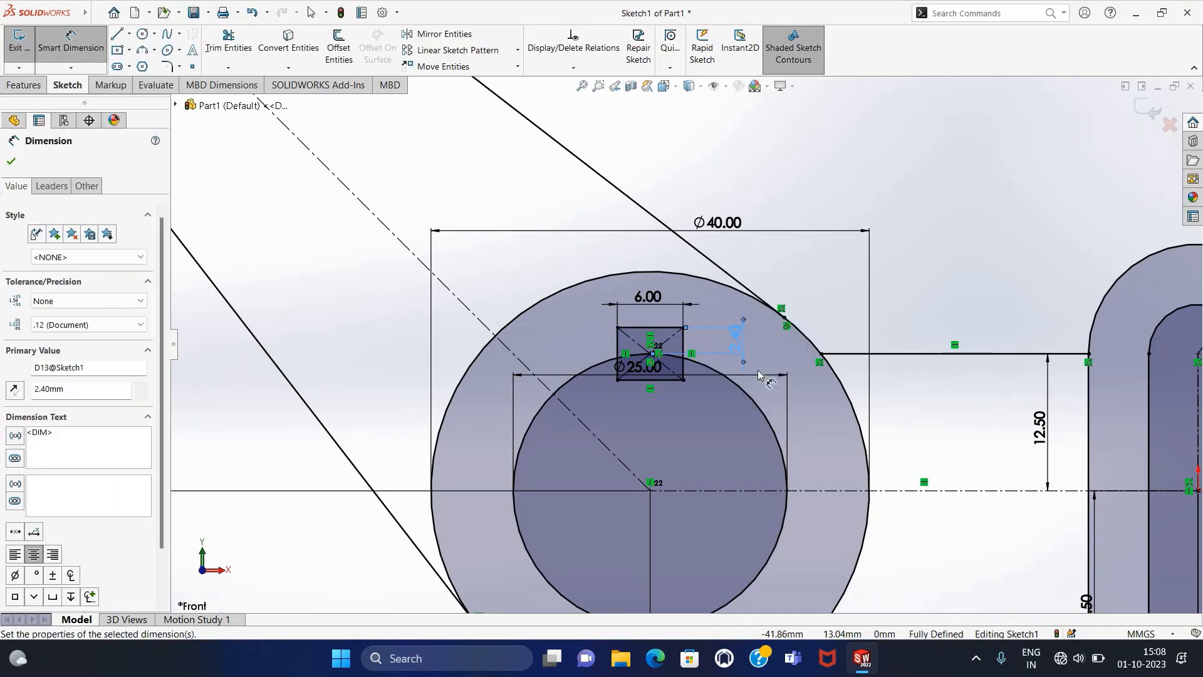
key(Escape)
Trim the rectangle's lower part and the 25 mm circle's arc inside it to leave an open keyway, and finish the sketch.
click(229, 43)
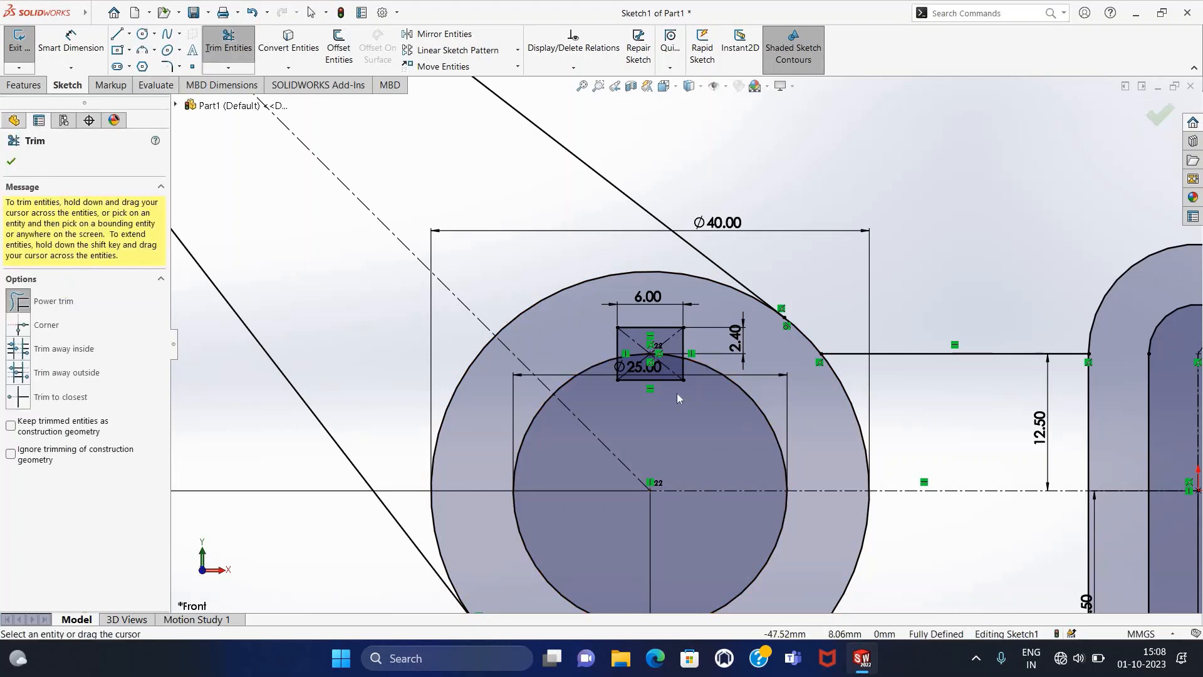
scroll(680, 398, down, 2)
drag(702, 358, 590, 353)
drag(639, 361, 652, 362)
key(Escape)
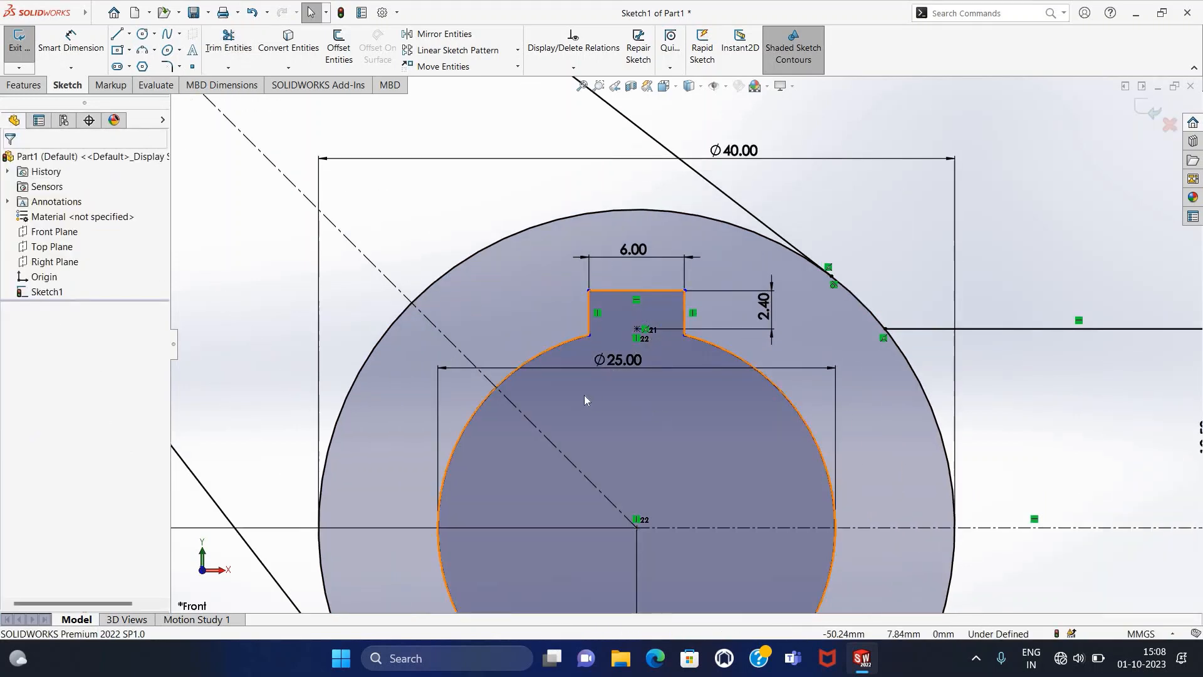
key(f)
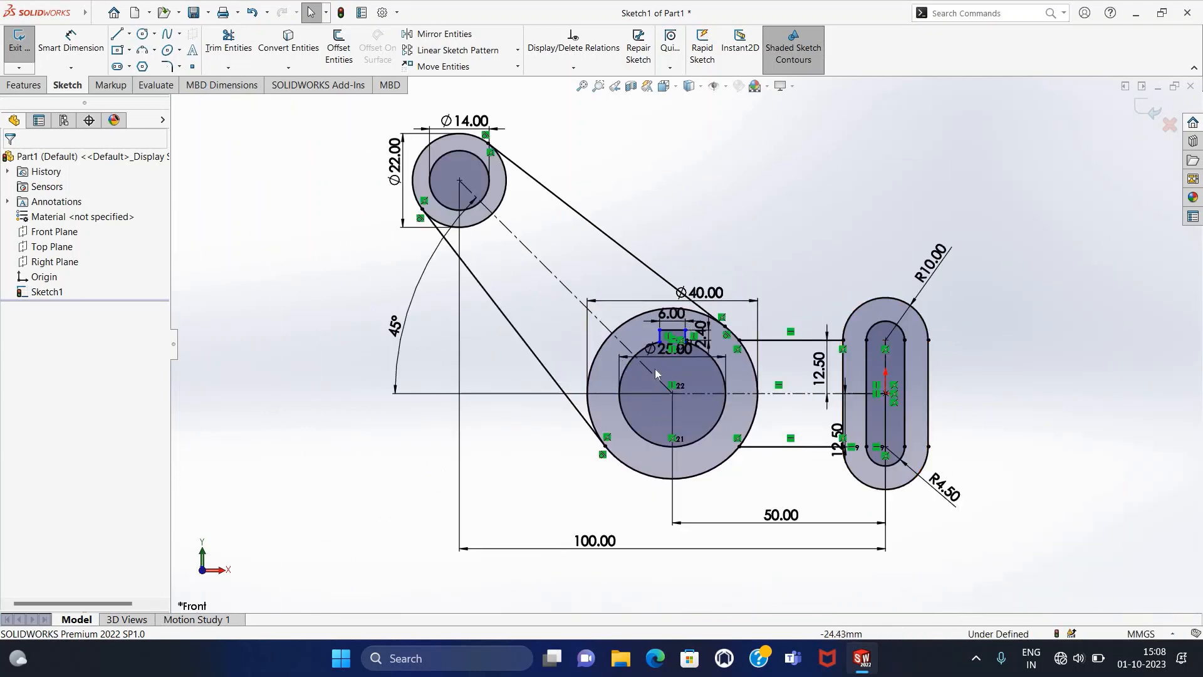
click(31, 47)
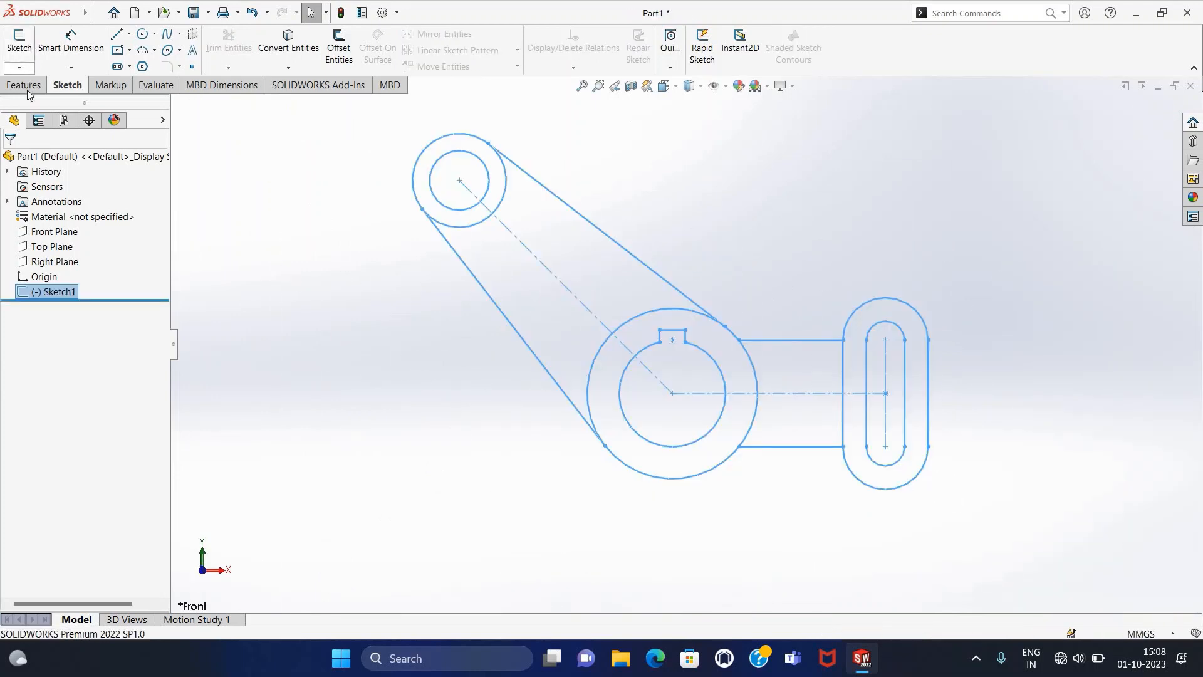
Extrude the two connecting arm regions between the circles and the slot 10 mm with the Mid Plane condition.
click(25, 85)
click(25, 65)
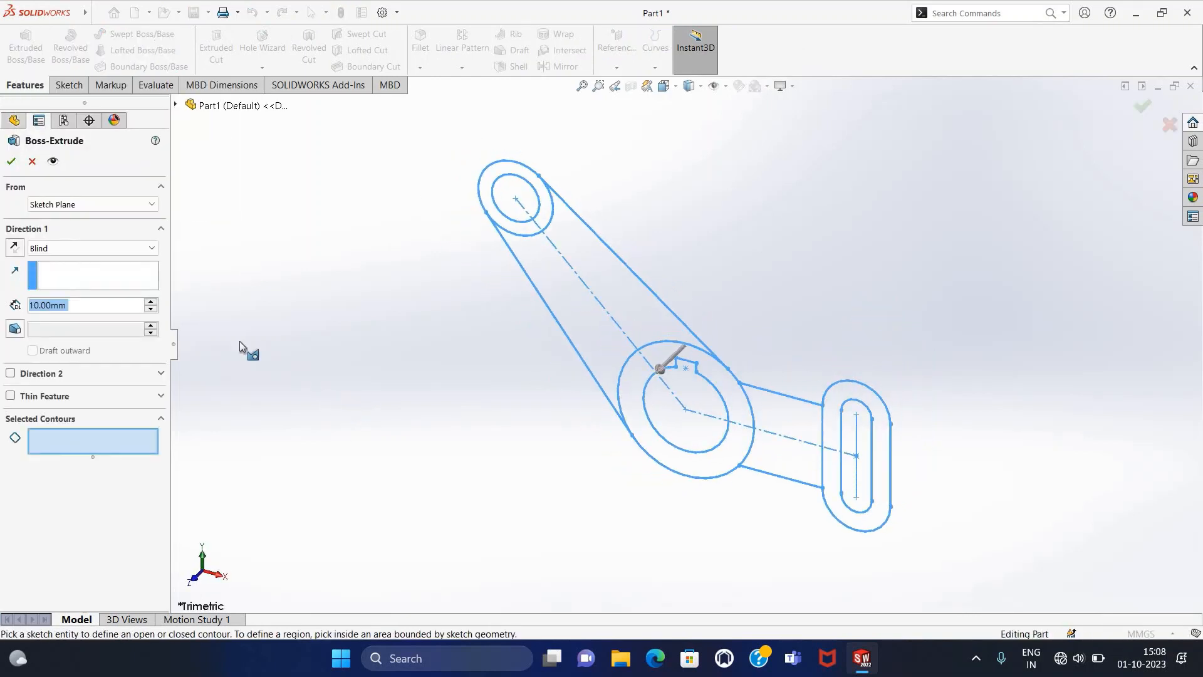
click(770, 467)
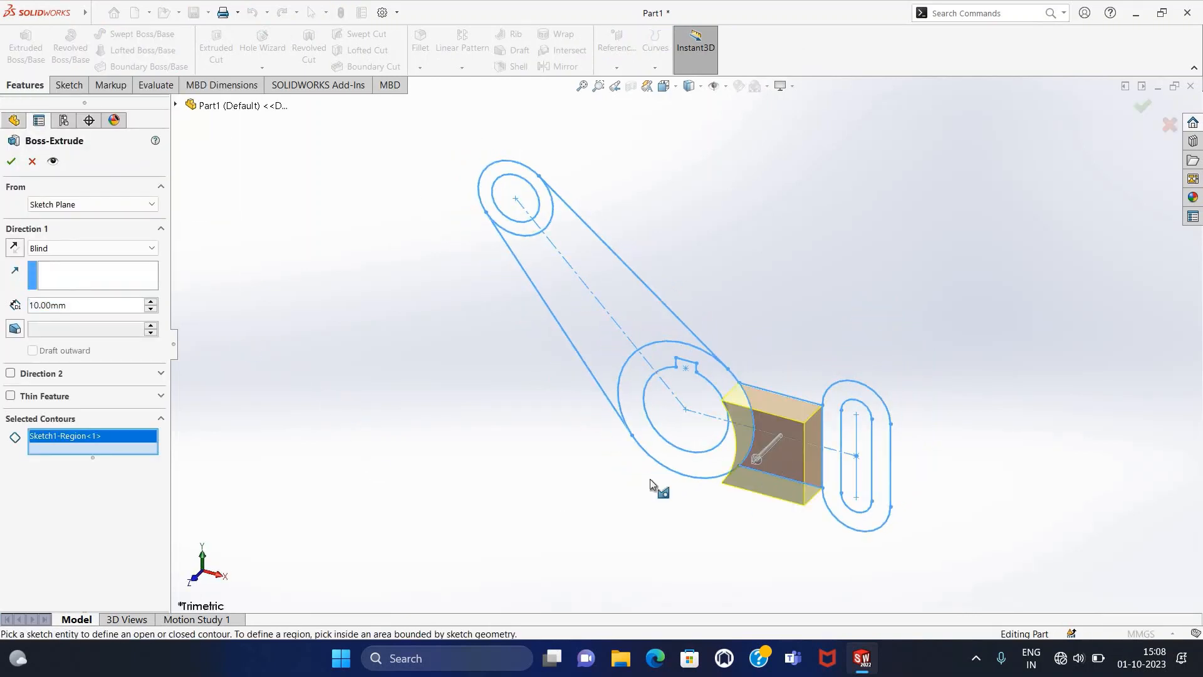
click(600, 325)
click(34, 246)
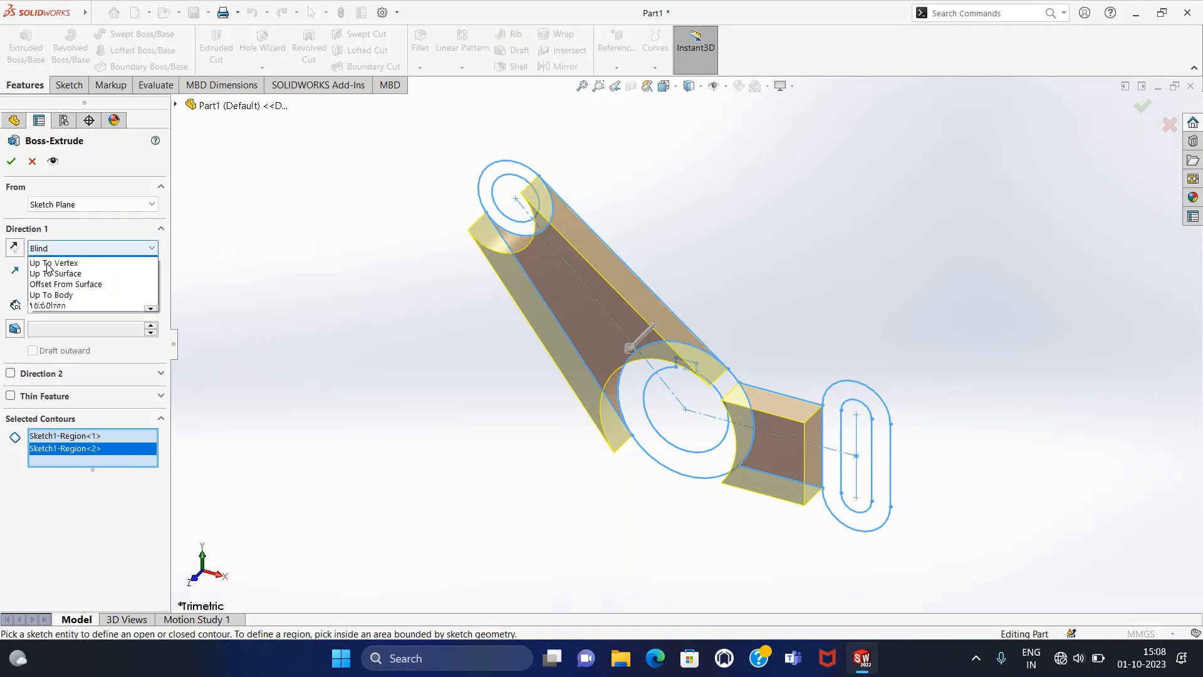
click(61, 317)
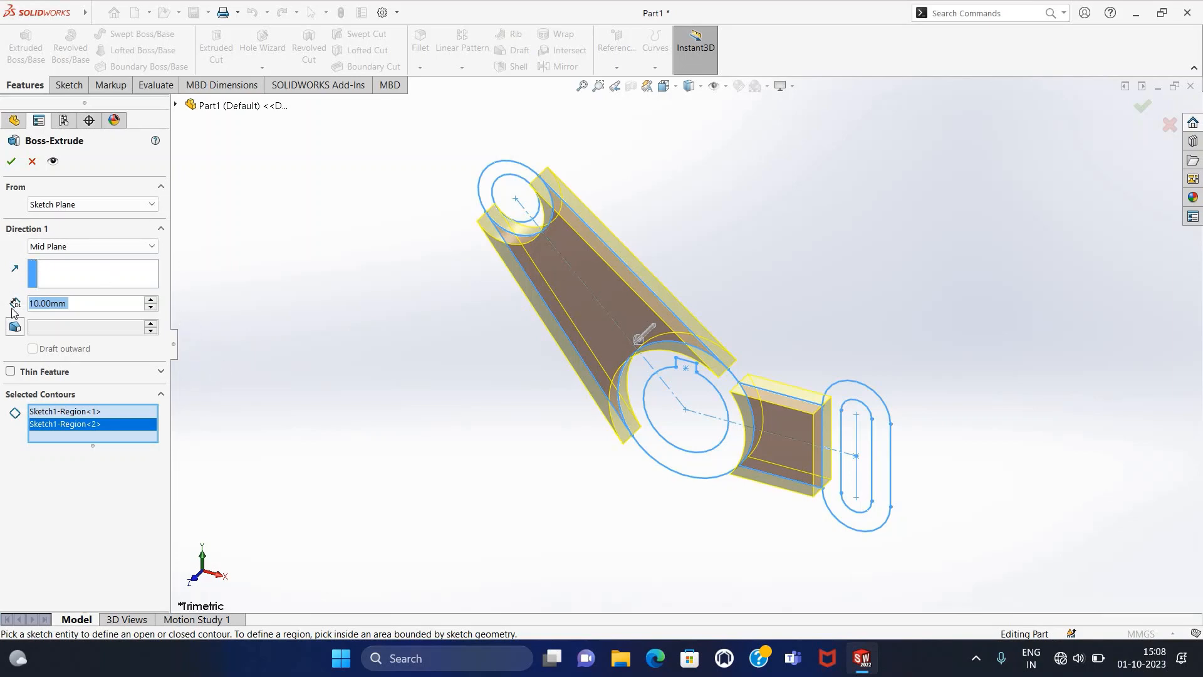
key(Return)
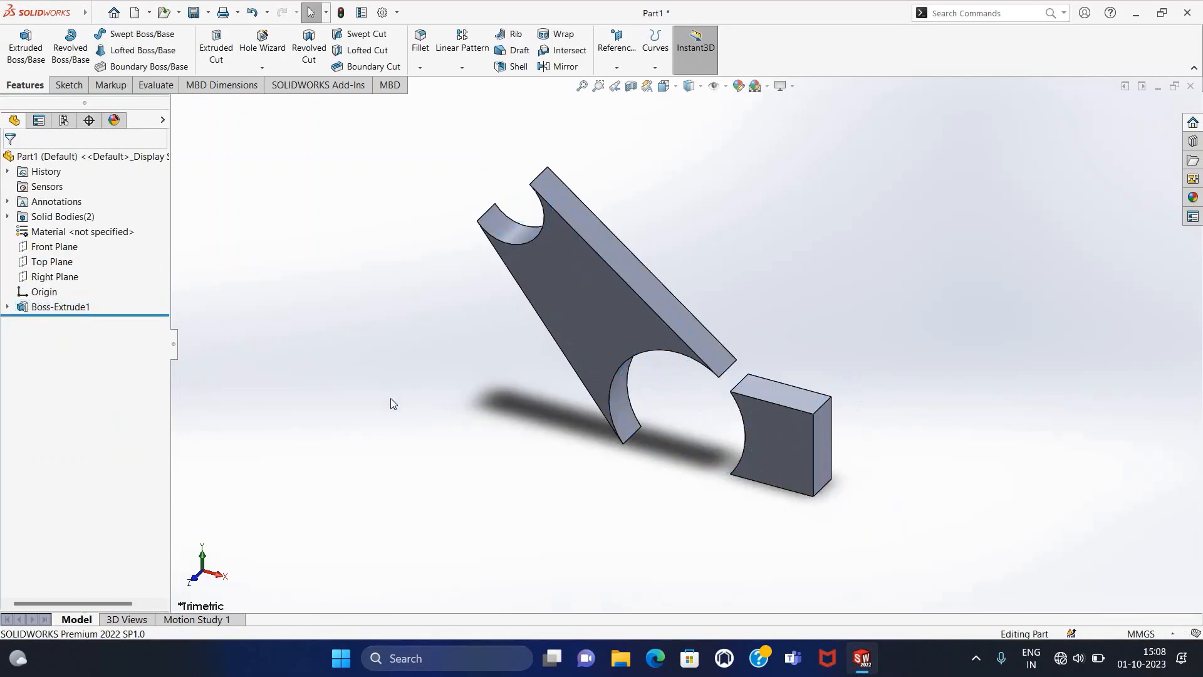
Reuse Sketch1 to extrude the outer slot ring and the ring between the 22 mm and 14 mm circles 16 mm, Mid Plane.
click(8, 307)
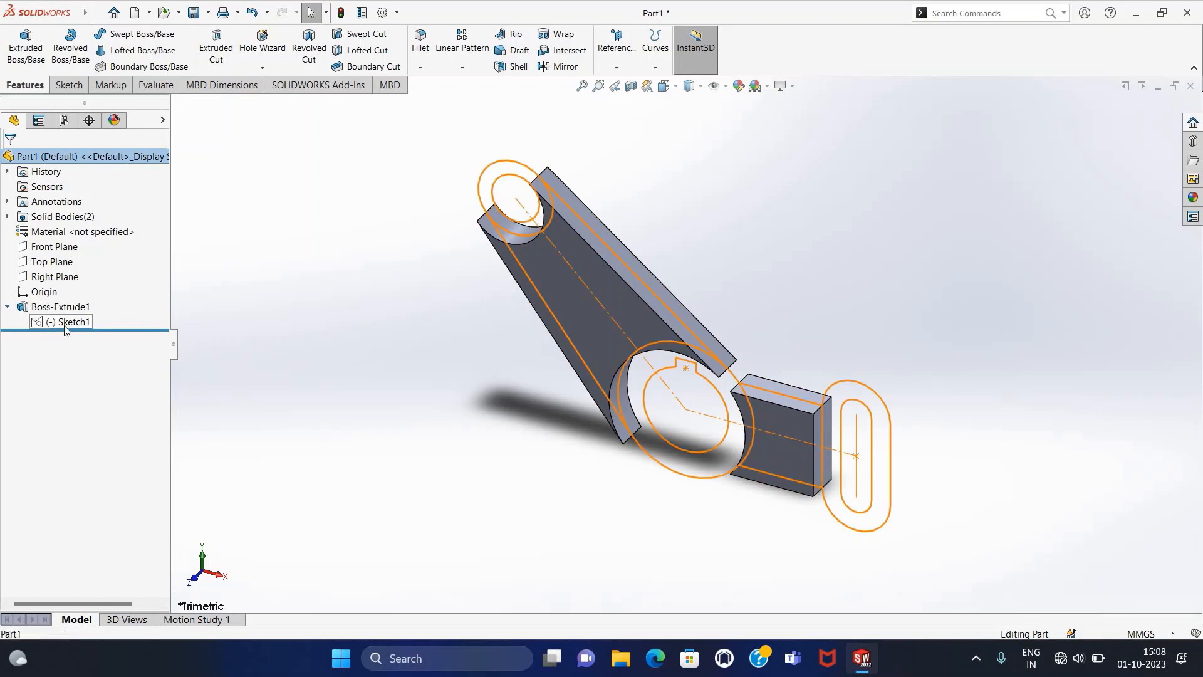
click(63, 322)
click(21, 48)
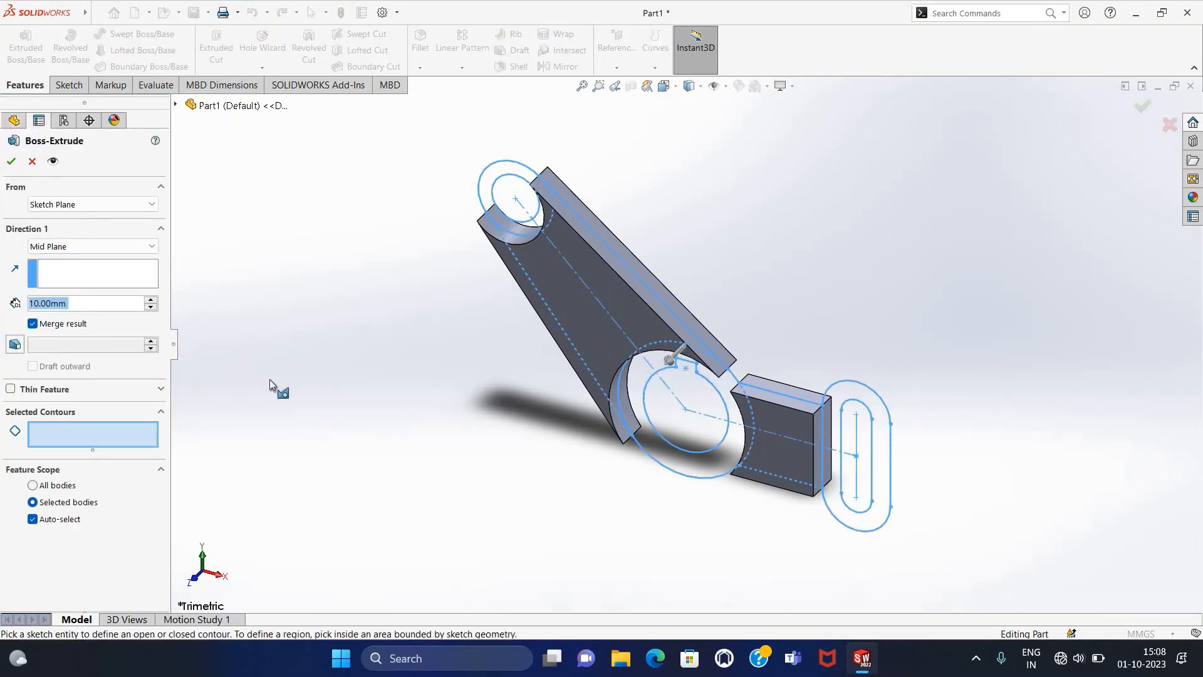
click(875, 510)
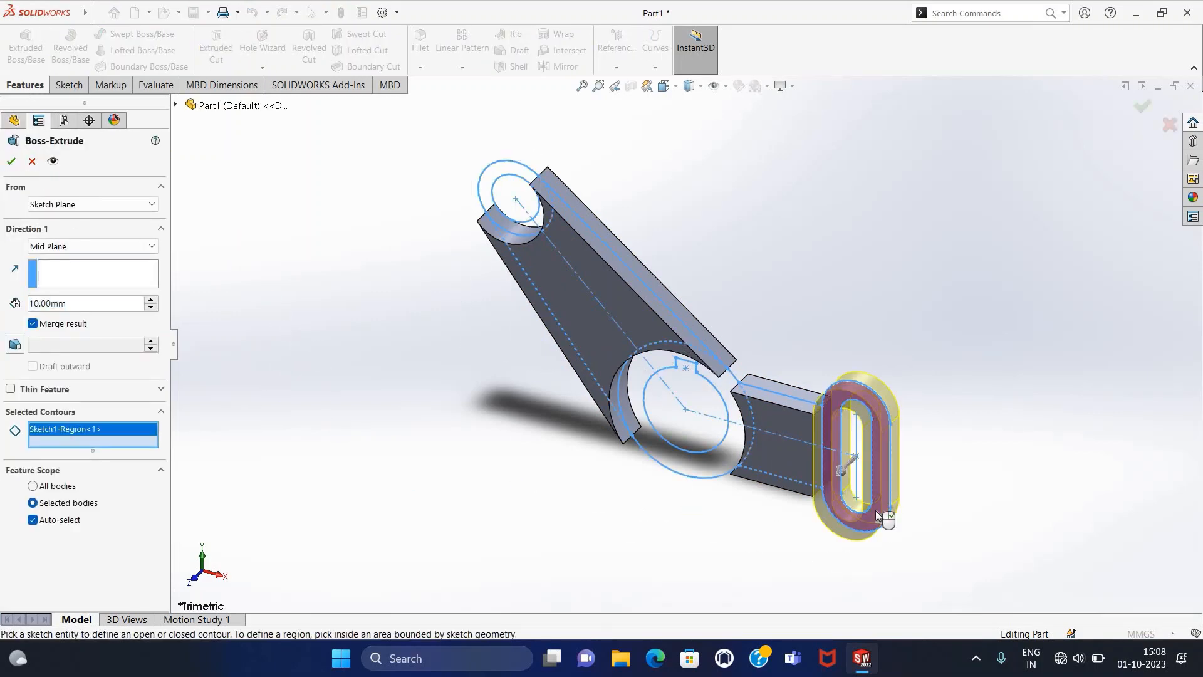
click(485, 186)
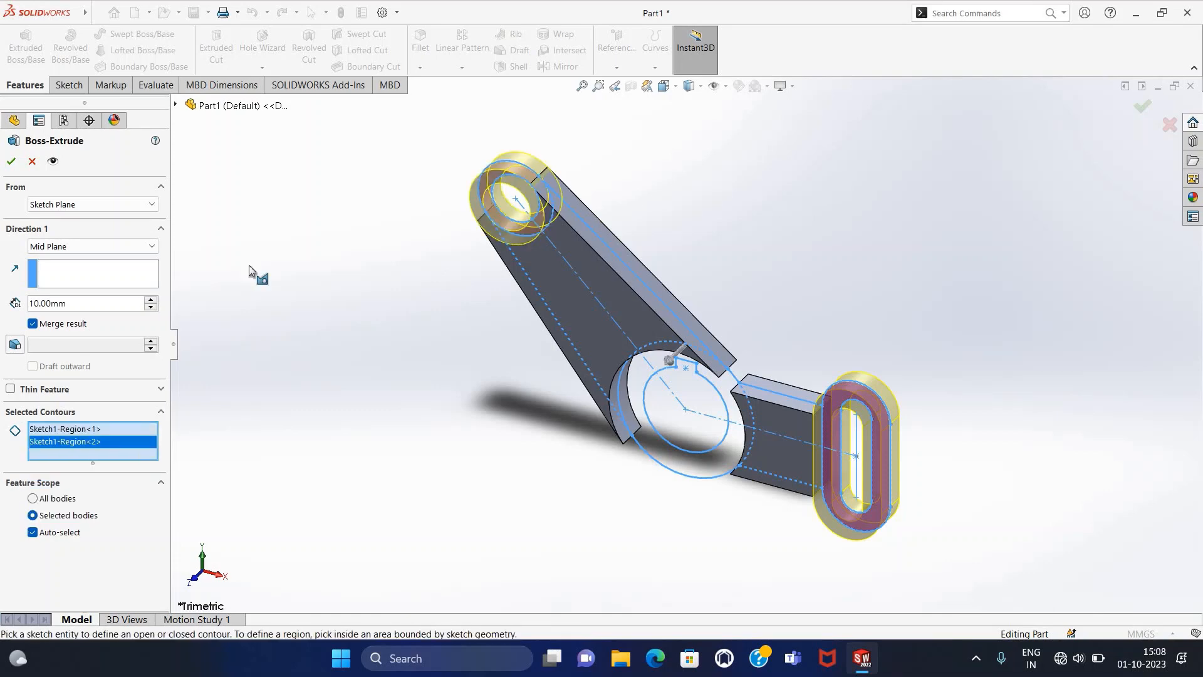
text(16)
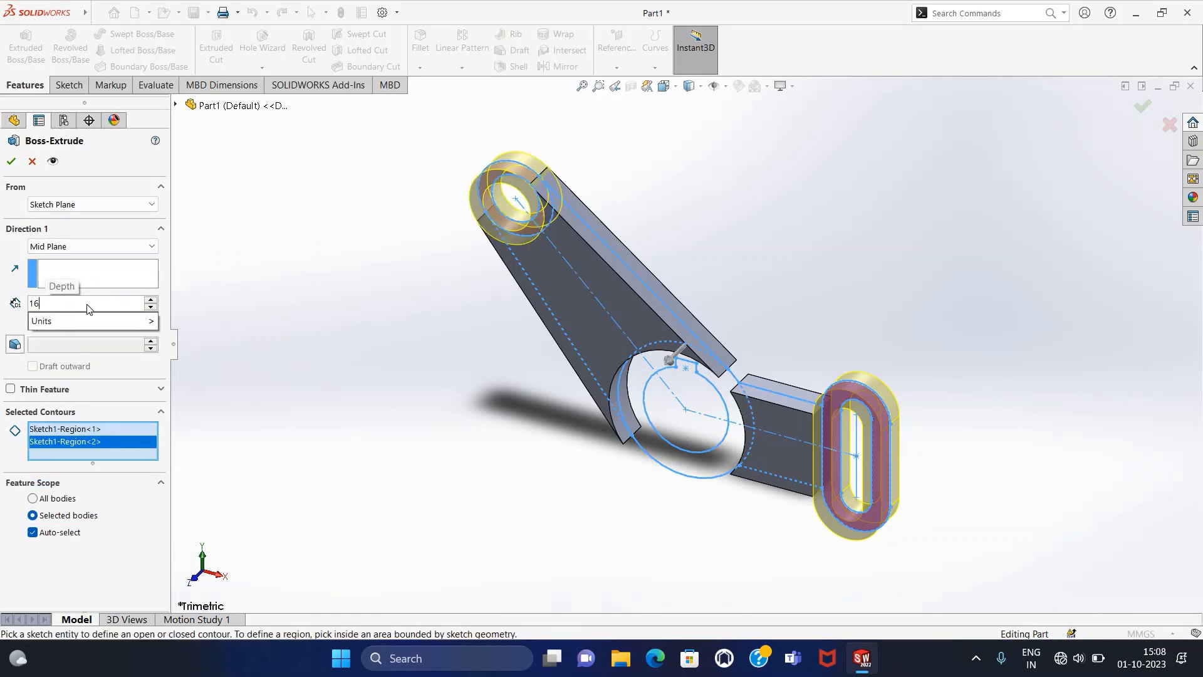
key(Return)
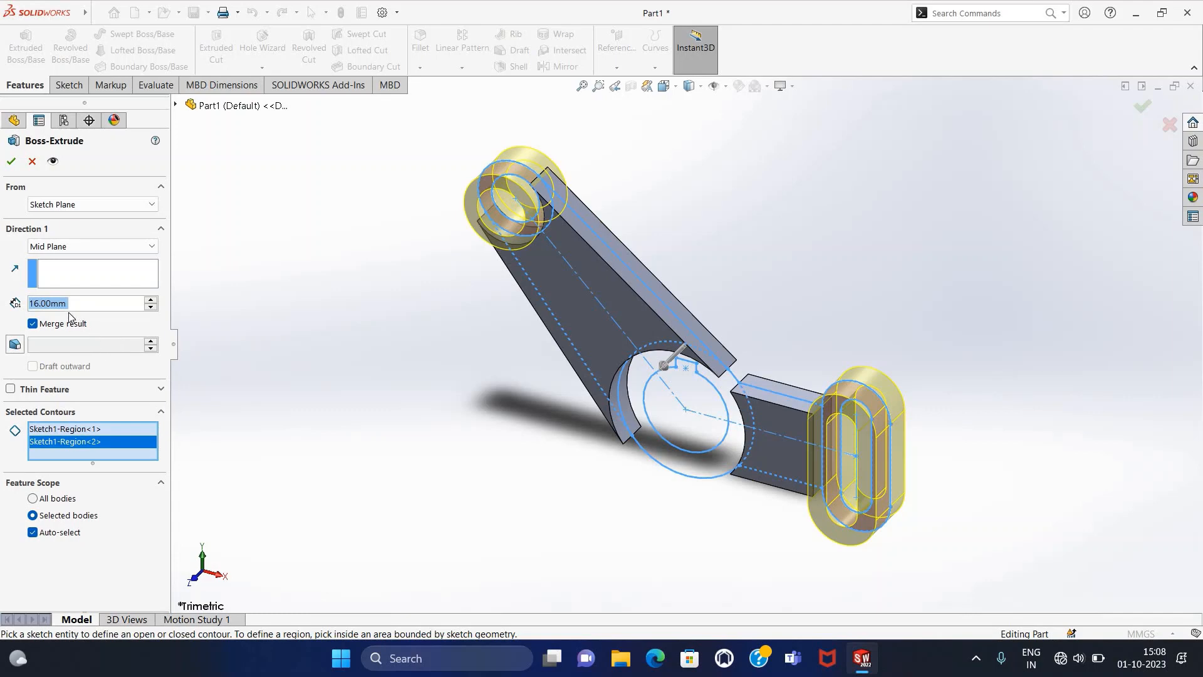
click(12, 162)
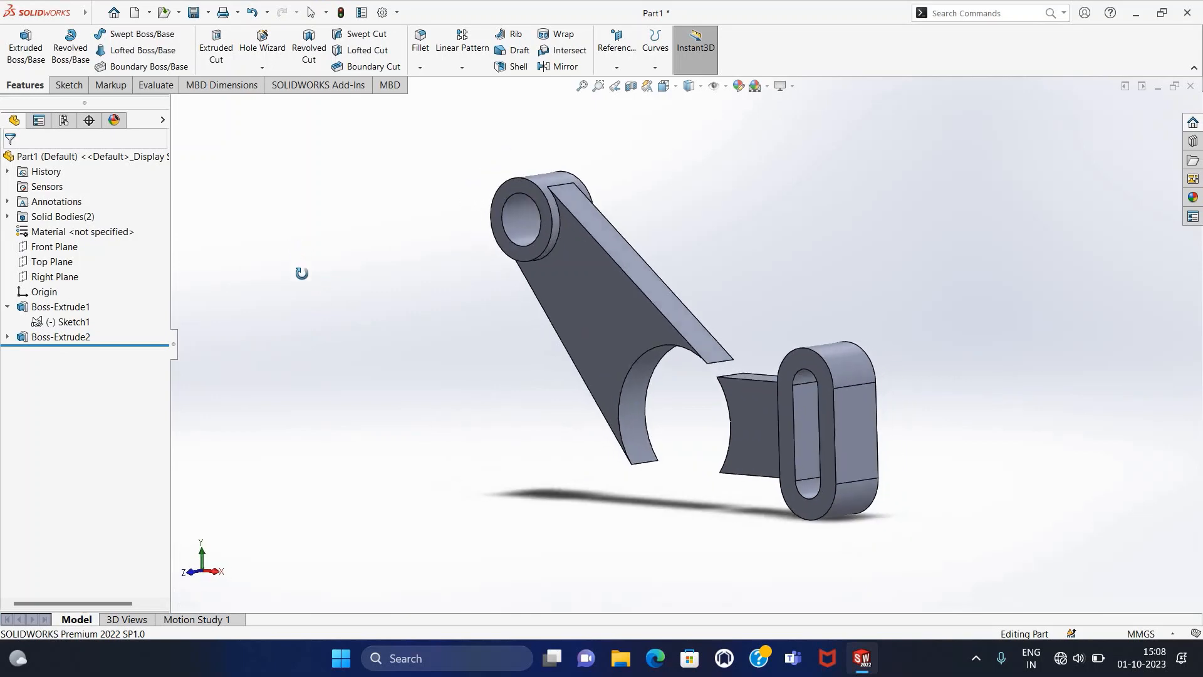
Set up a boss extrusion of Sketch1's 40 mm circle contour with a Blind depth of 20 mm in Direction 1.
click(65, 324)
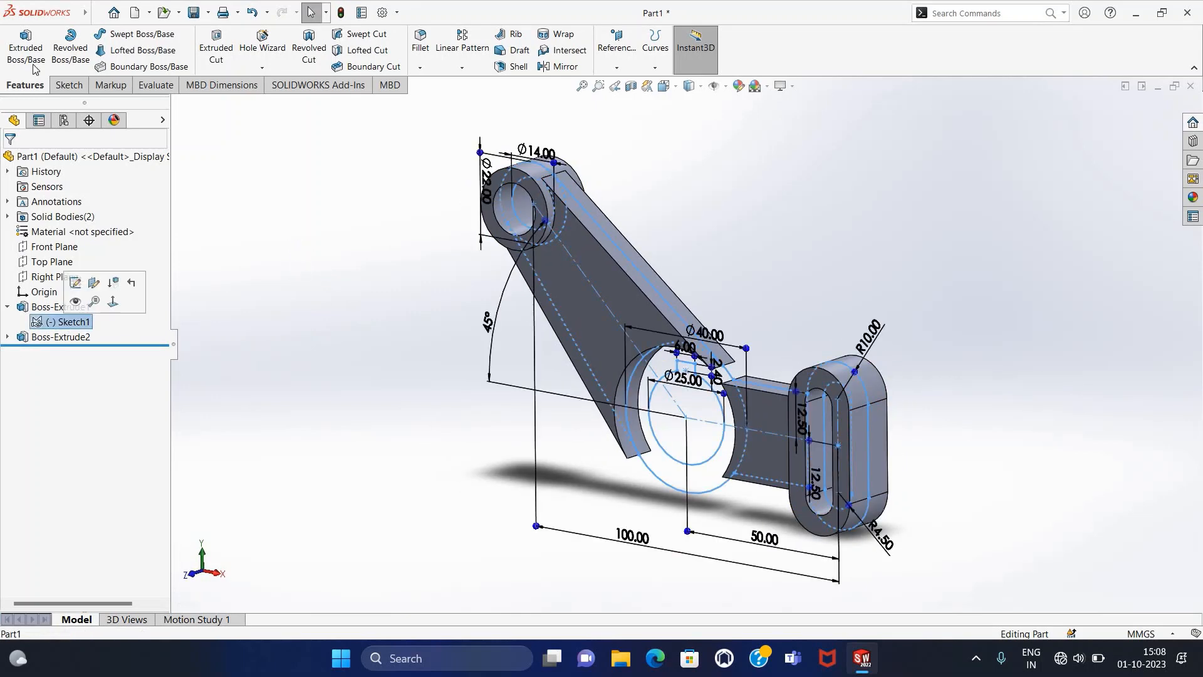
click(26, 47)
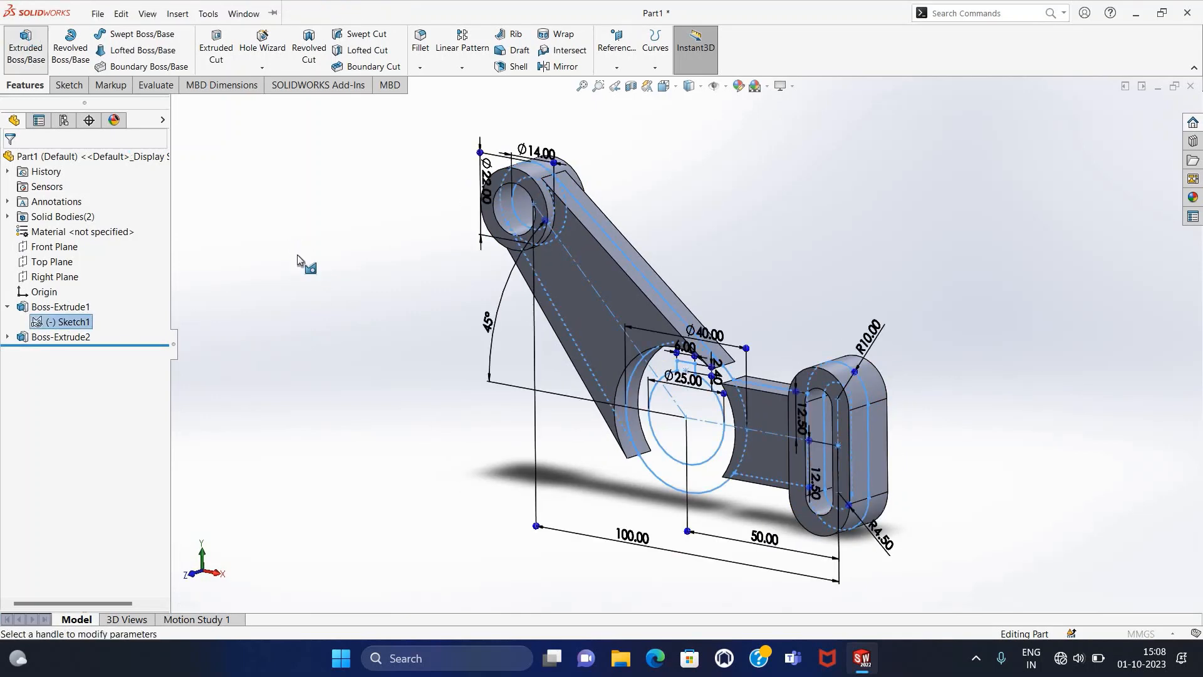
click(694, 494)
middle_drag(390, 468, 392, 488)
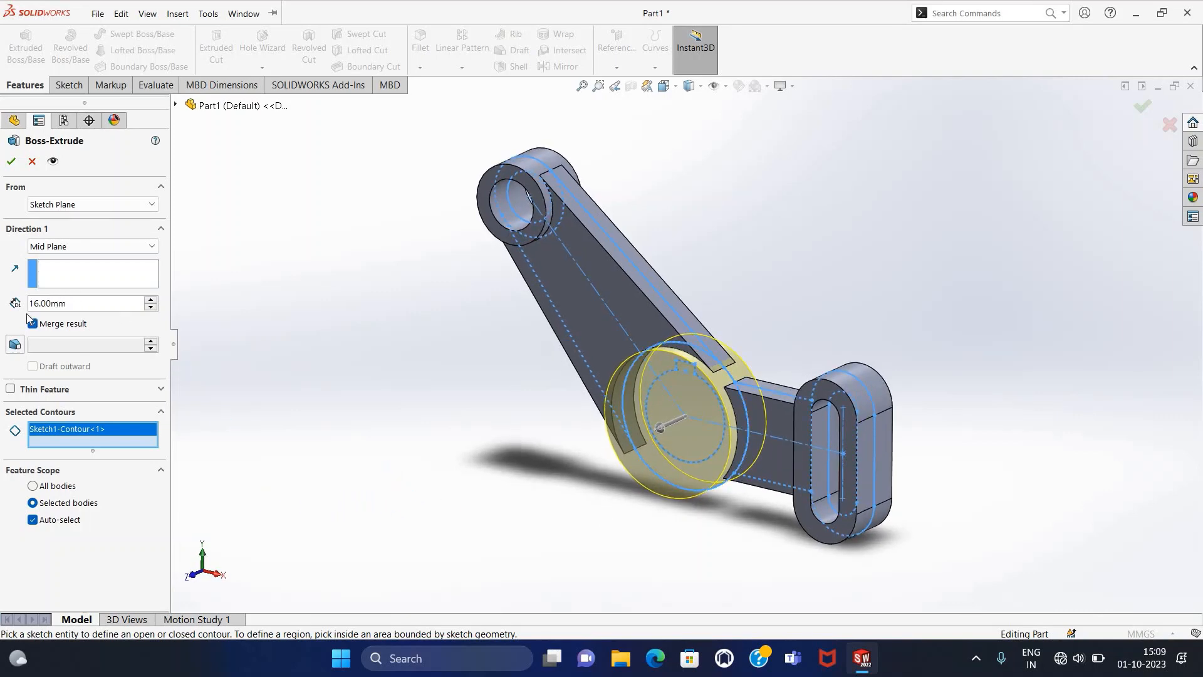
click(78, 253)
click(65, 259)
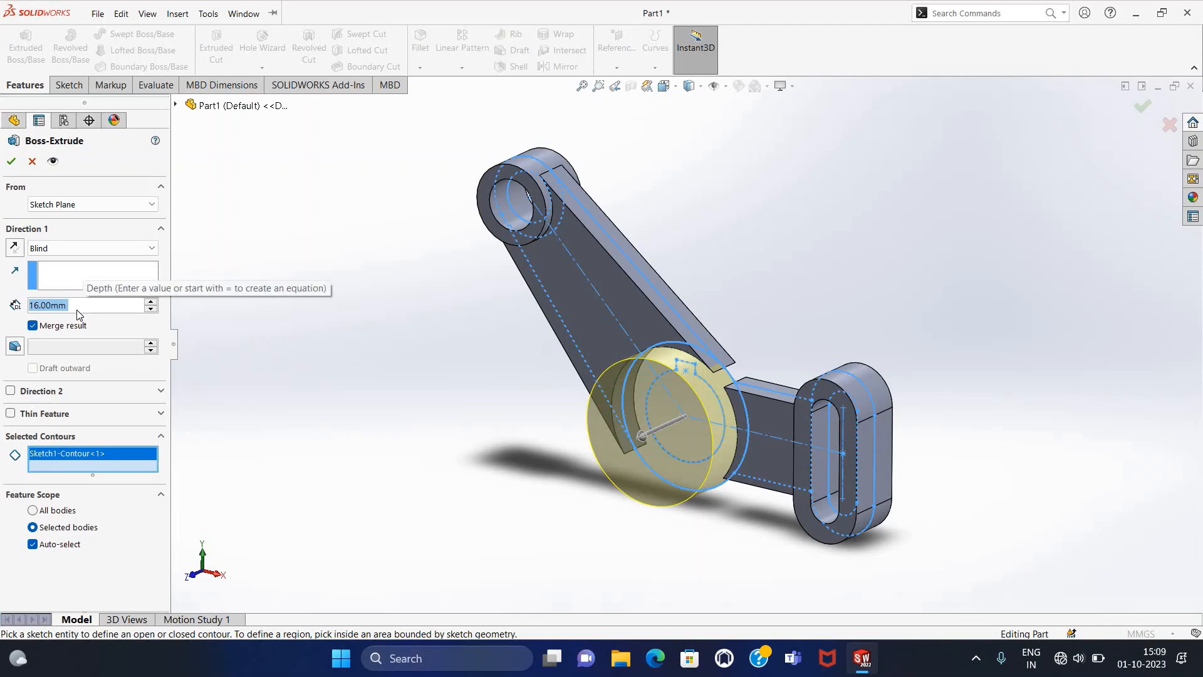
text(20)
key(Return)
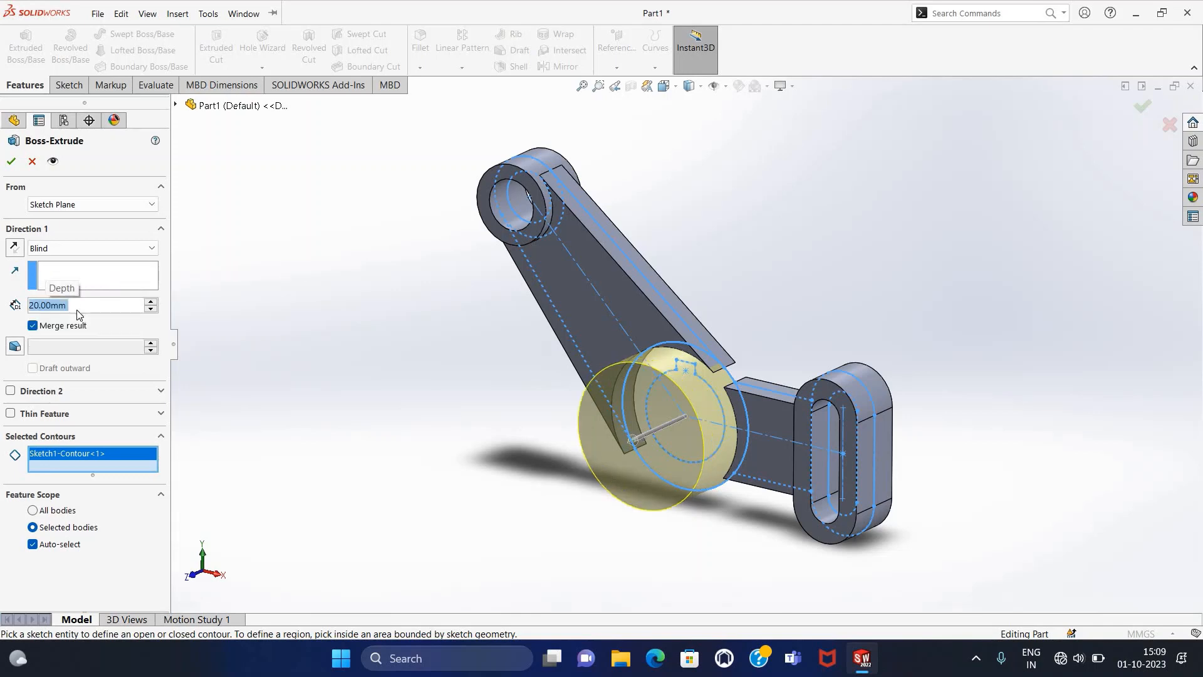
Add a second direction with a Blind depth of 25 mm to the 40 mm hub extrusion and finish the boss.
click(11, 393)
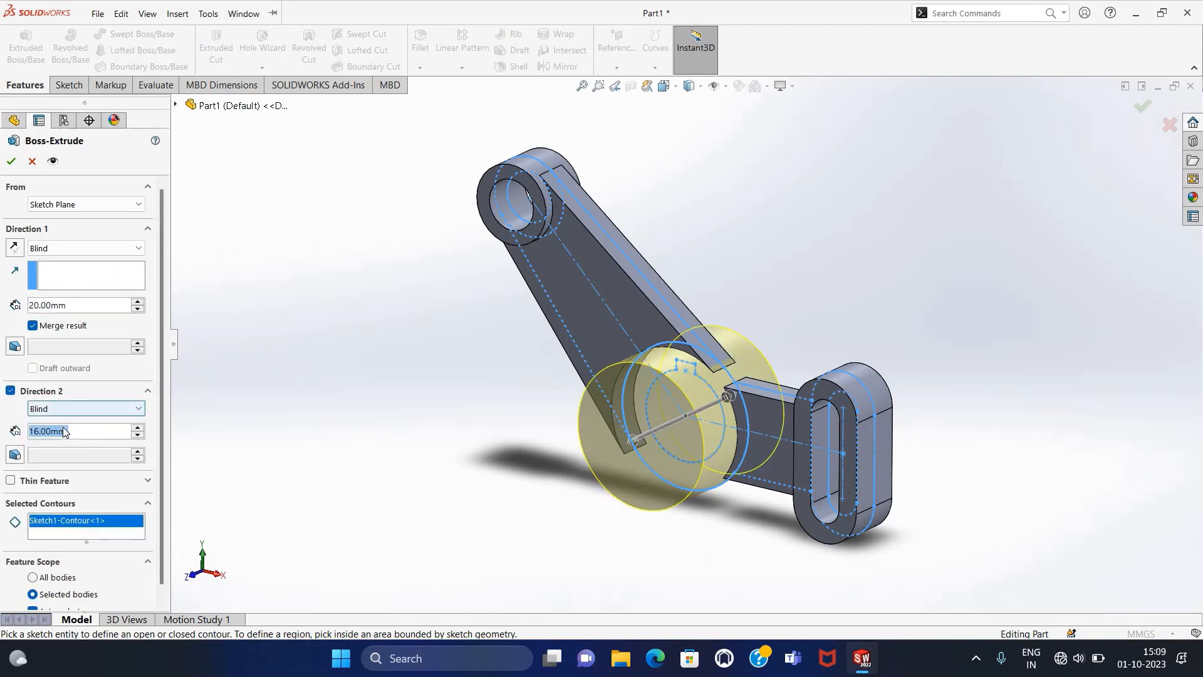
middle_drag(349, 392, 188, 452)
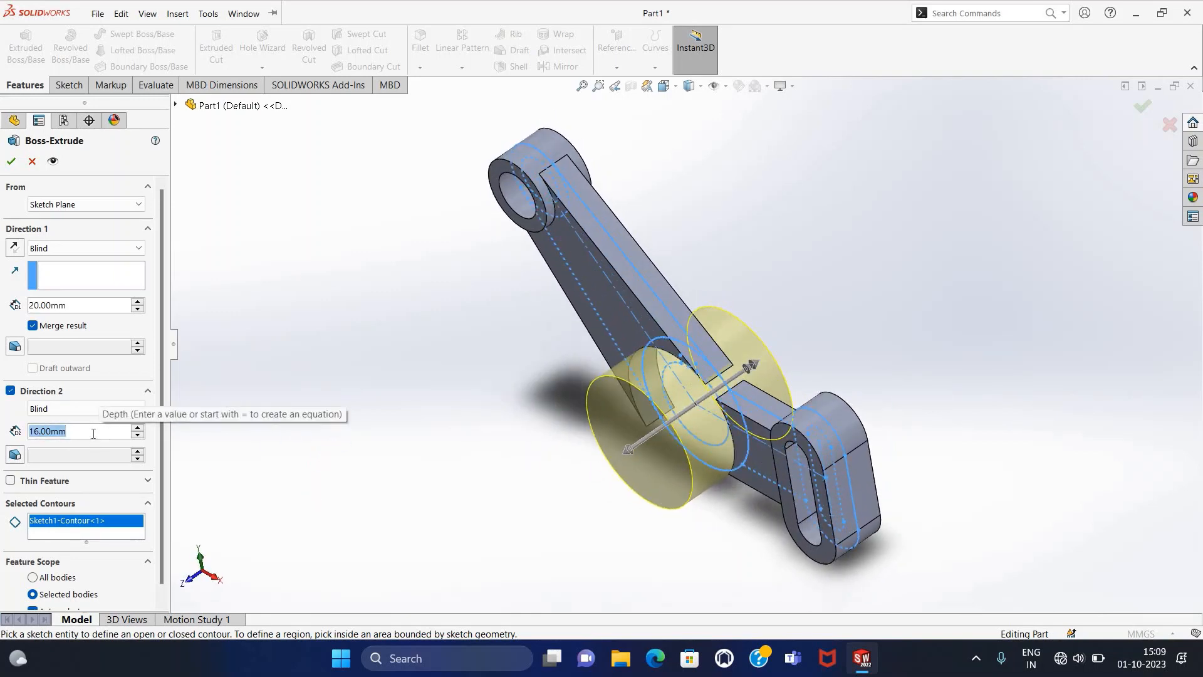
text(25)
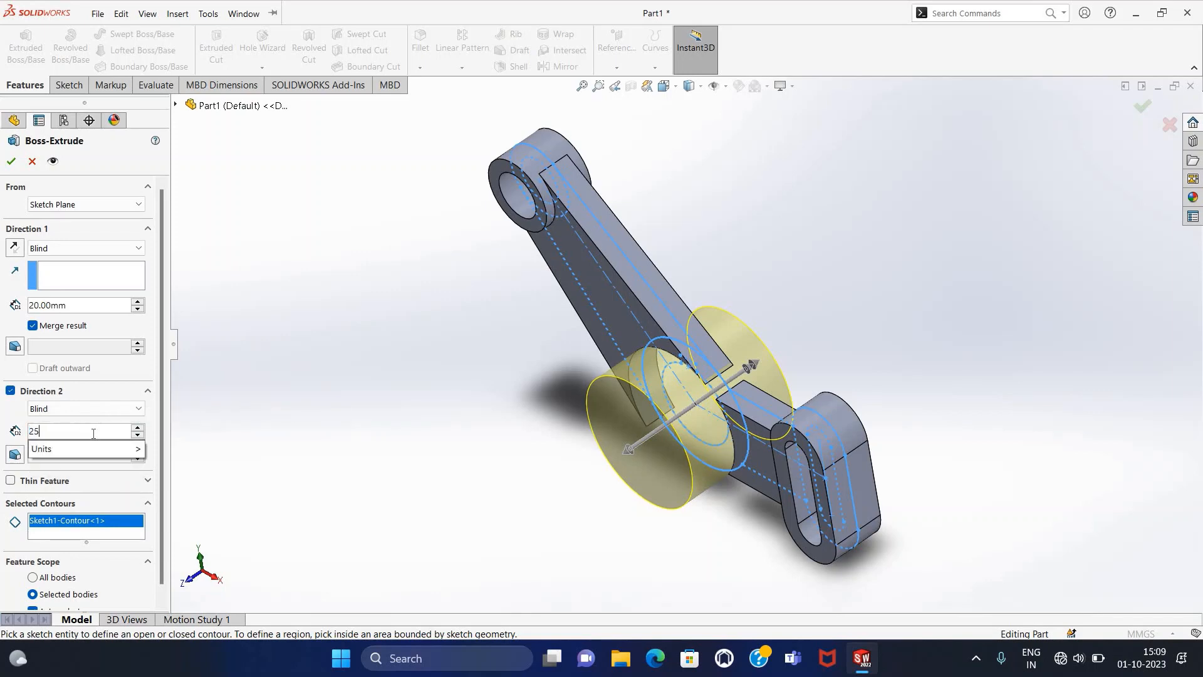
key(Return)
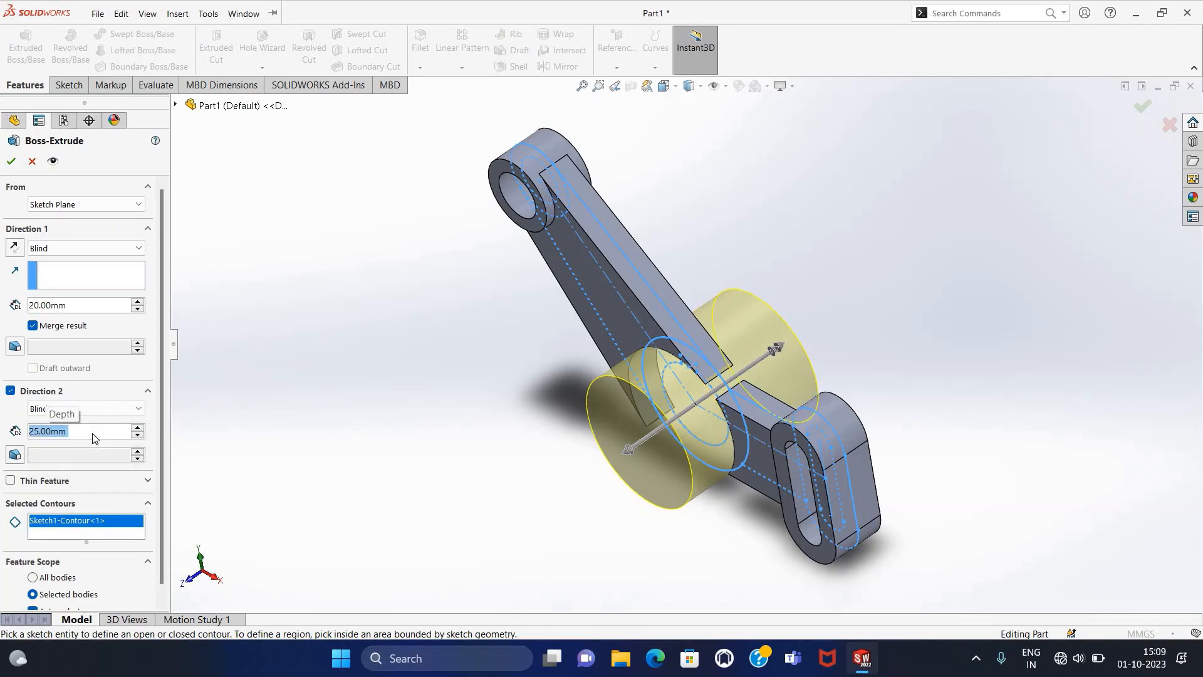
click(11, 162)
middle_drag(404, 512, 418, 488)
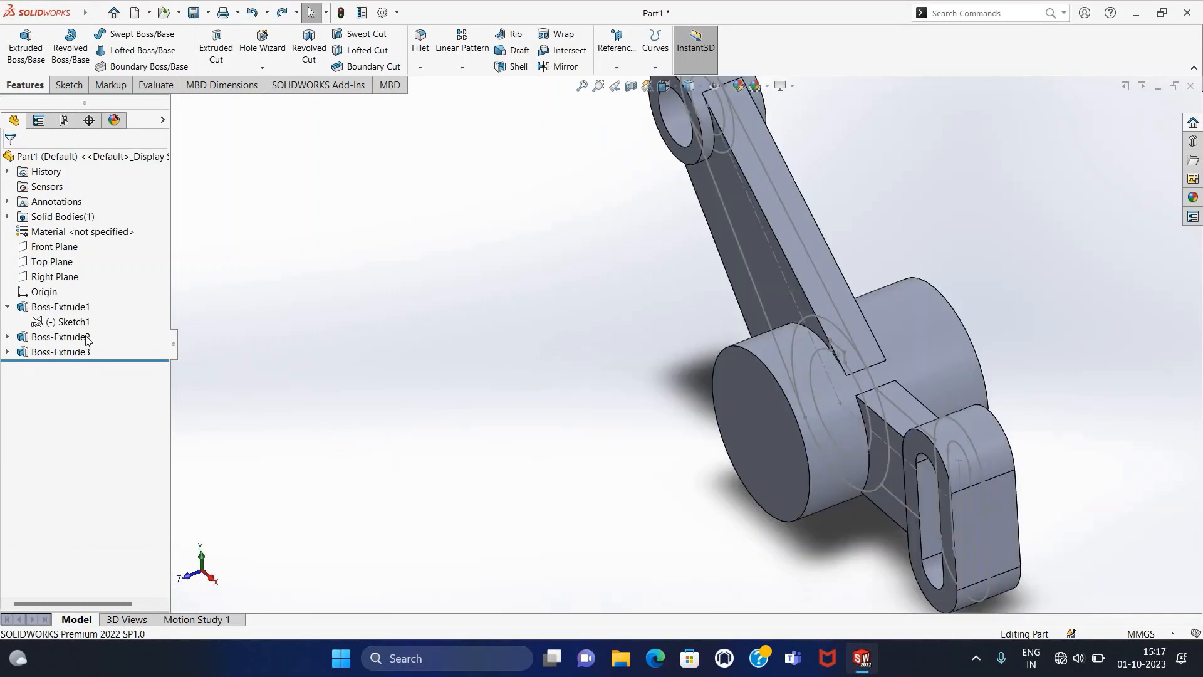
Set up an extruded cut of Sketch1's keyed bore contour with a Blind depth of 20 mm and the direction reversed.
click(69, 322)
click(221, 48)
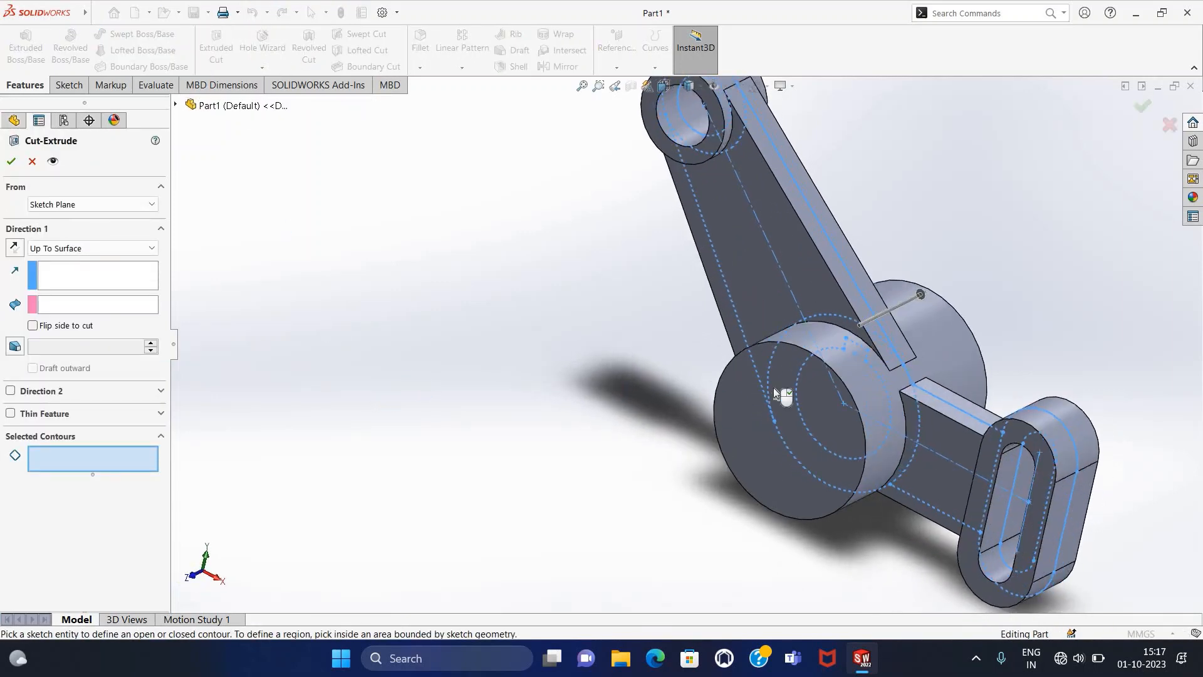
click(798, 412)
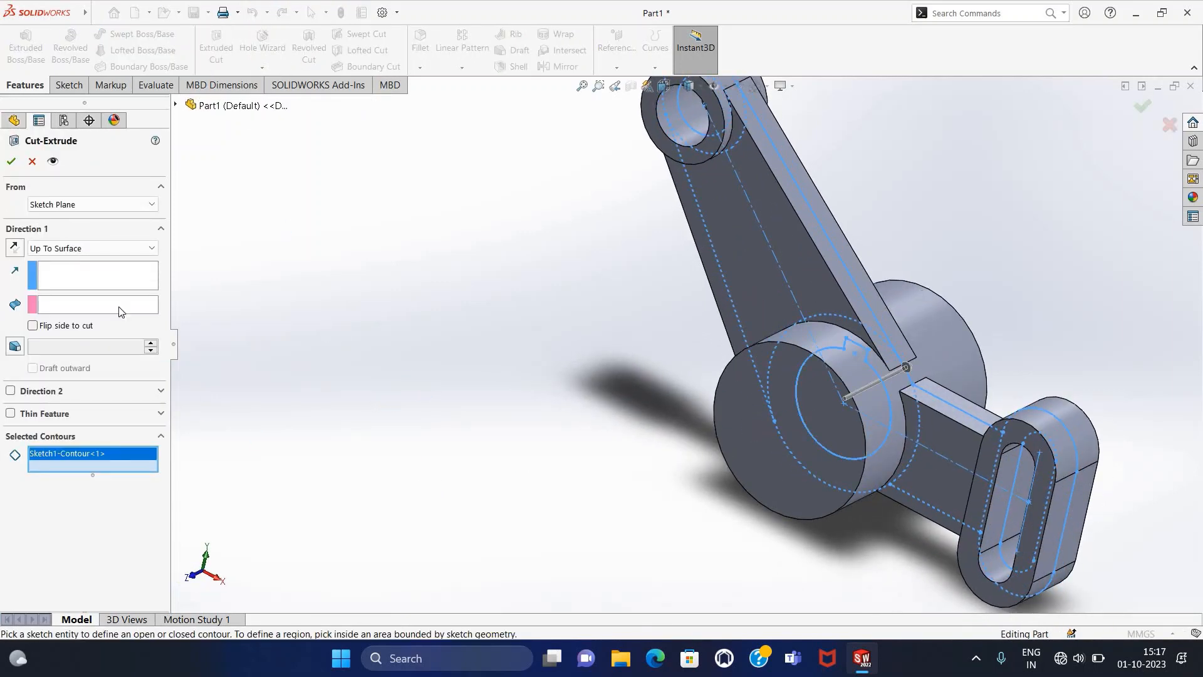
click(94, 253)
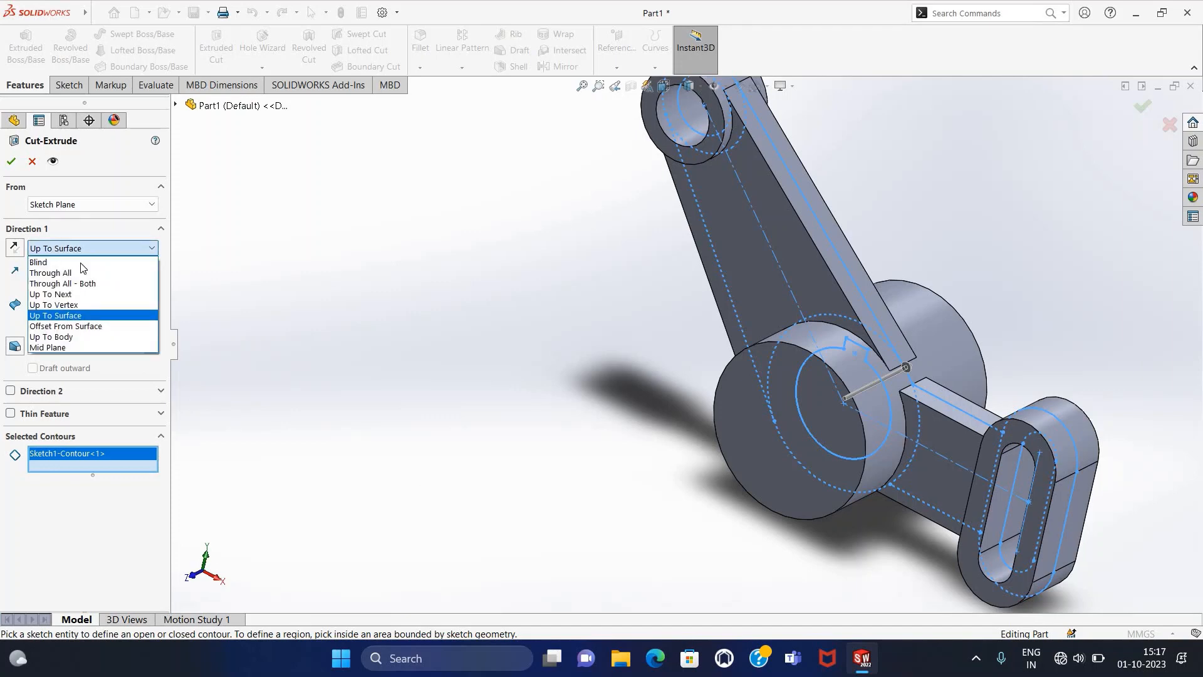
click(81, 264)
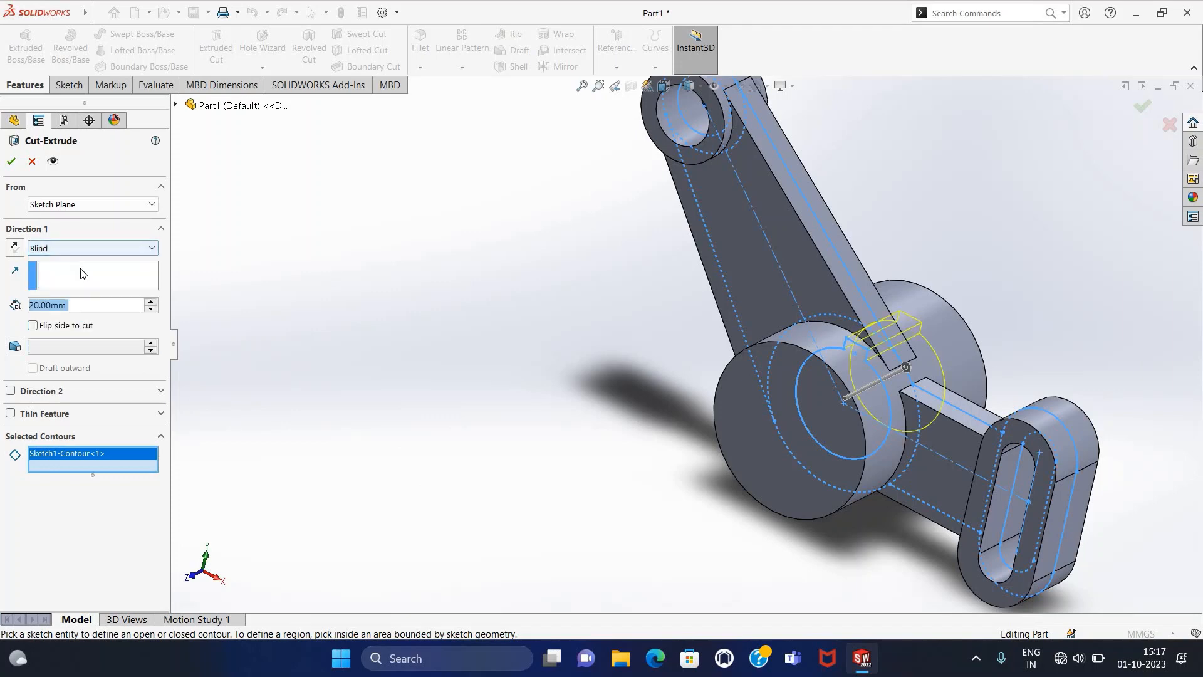
click(13, 250)
Start the keyed bore cut at an 8 mm offset from the sketch plane and finish the cut.
click(79, 207)
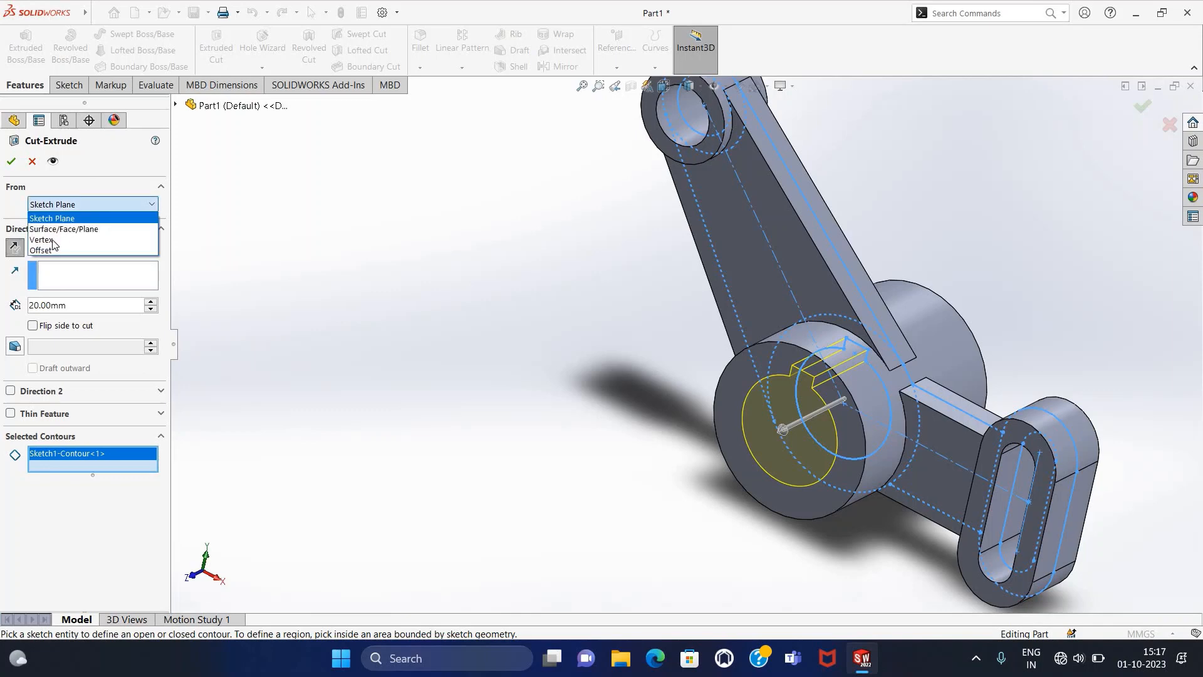
click(48, 254)
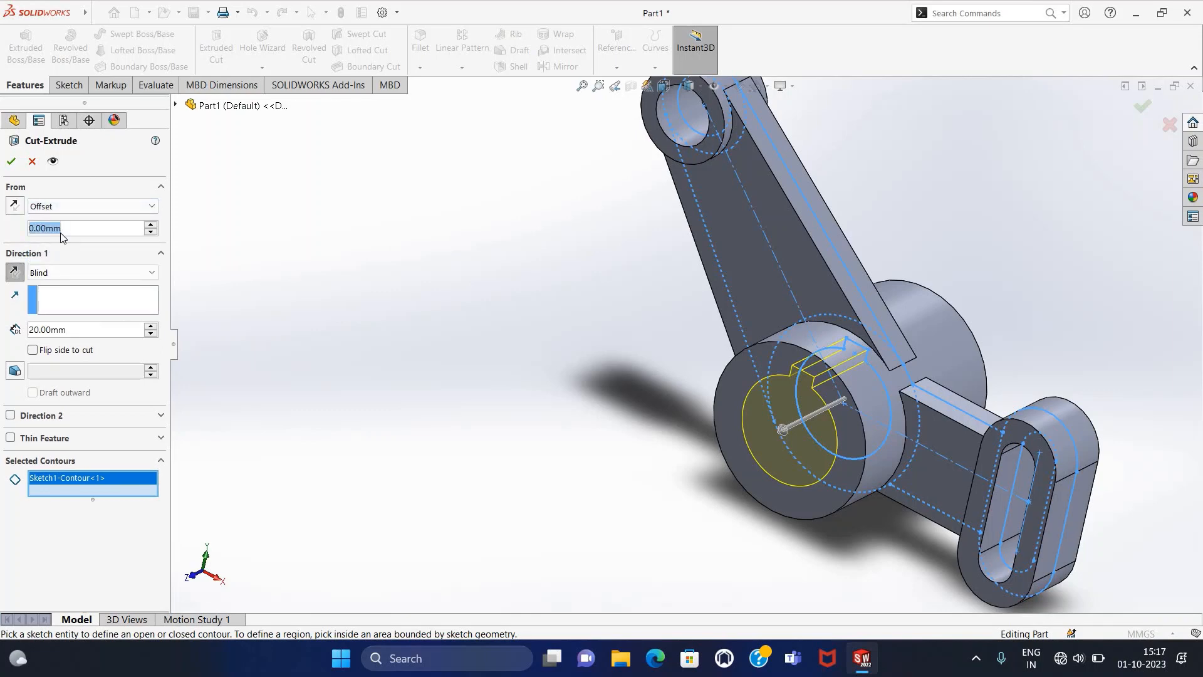
text(8)
key(Return)
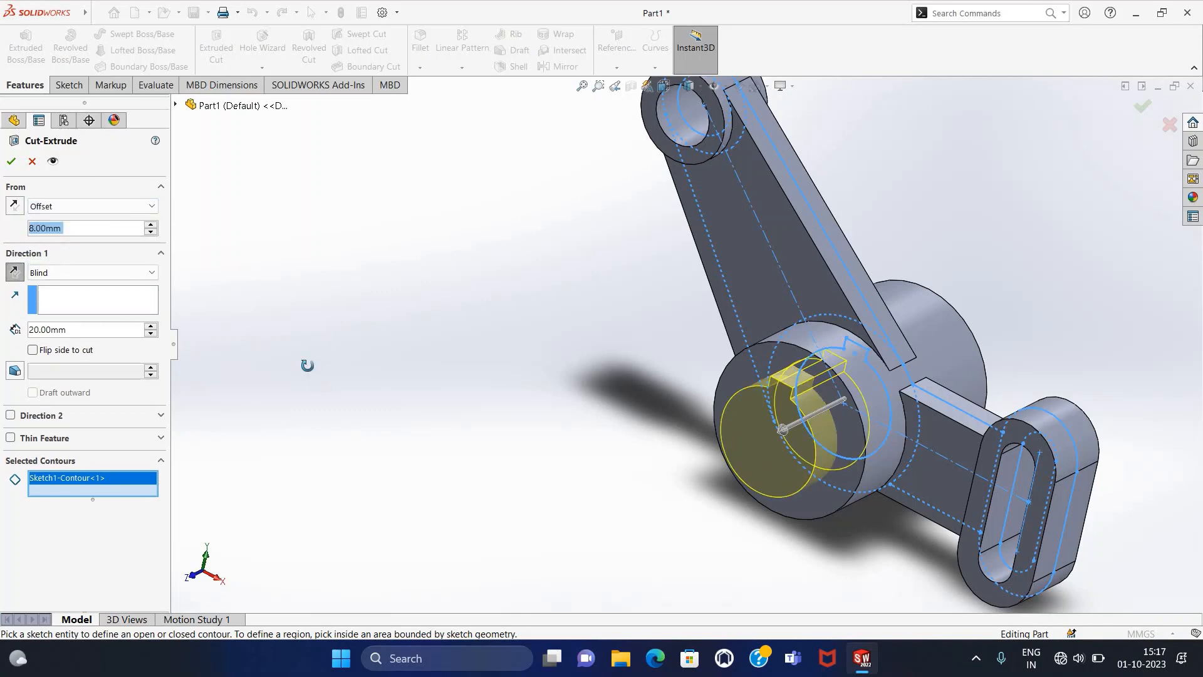
middle_drag(308, 365, 238, 396)
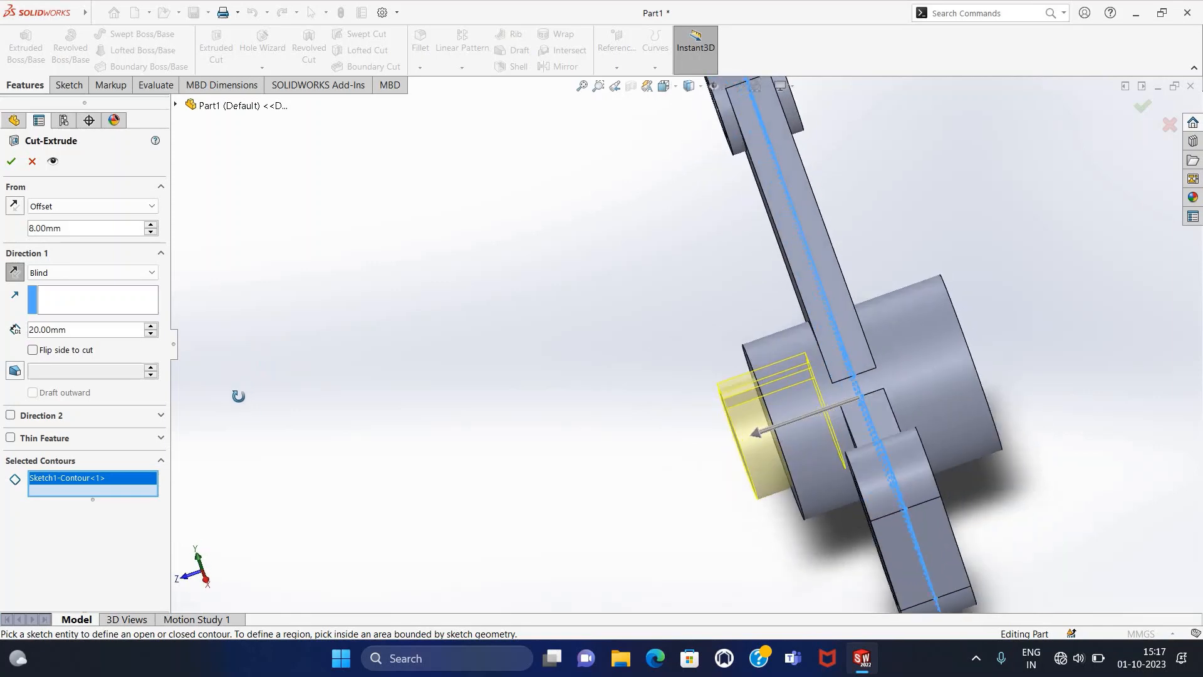
click(7, 162)
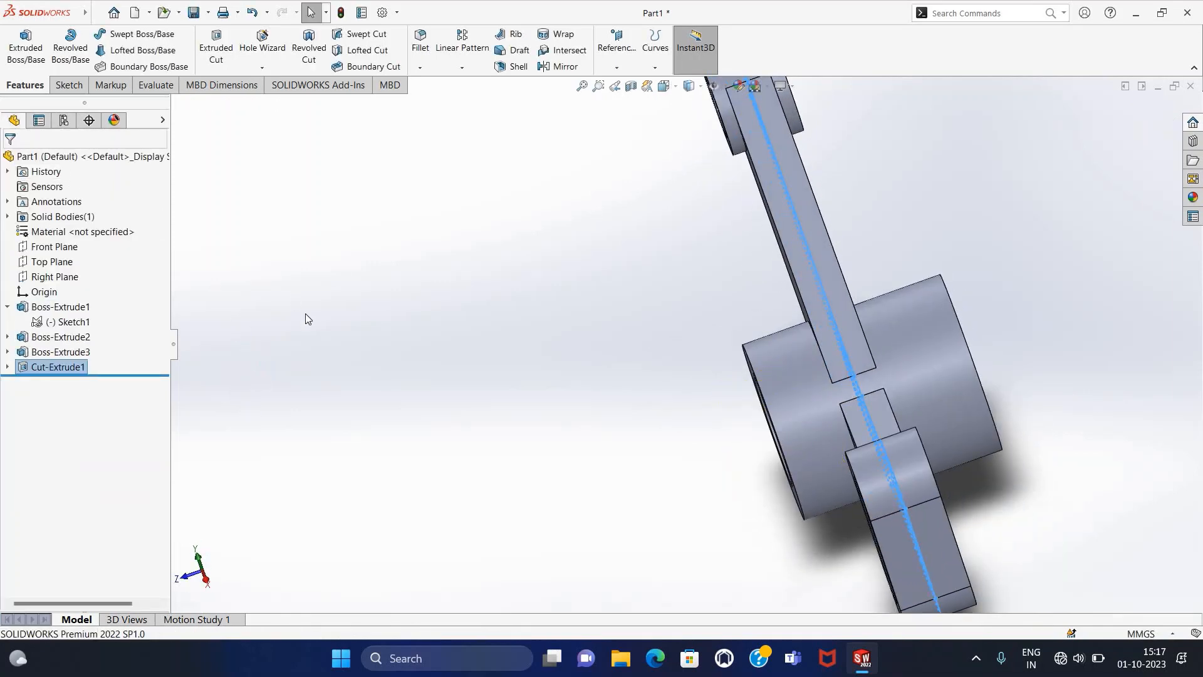
middle_drag(389, 272, 400, 250)
middle_drag(354, 311, 299, 324)
middle_drag(327, 365, 318, 361)
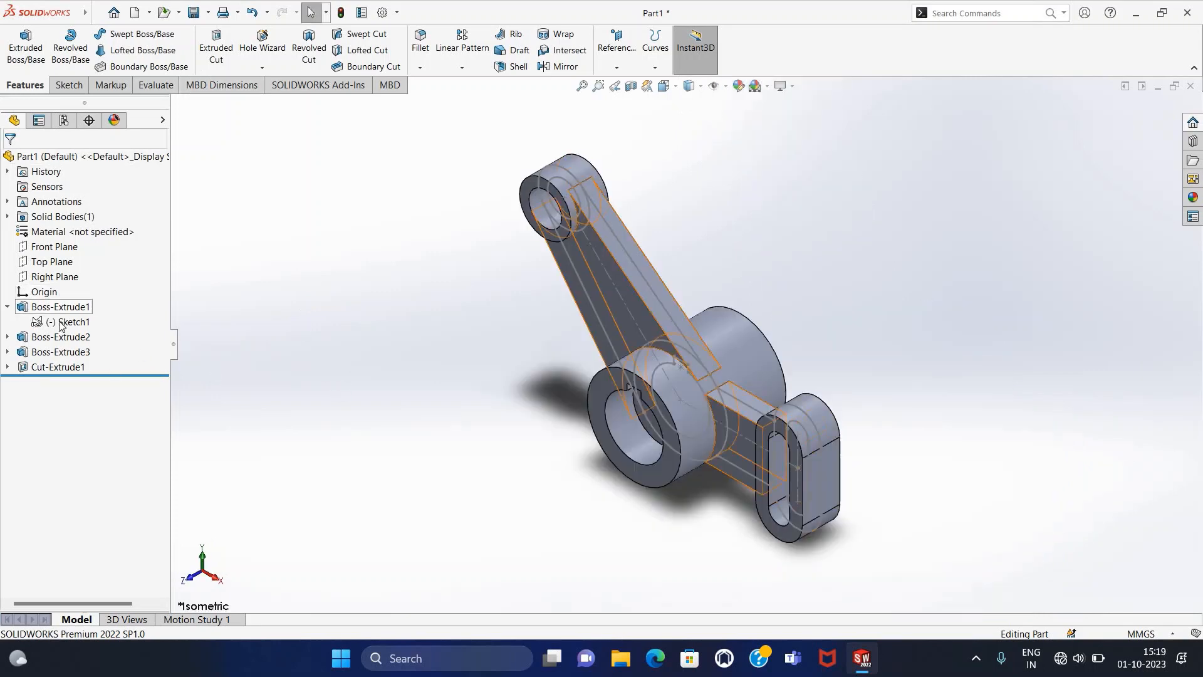
Set up a second extruded cut of Sketch1's keyed bore contour, extending its Blind depth to 31 mm past the hub's rear face.
click(60, 323)
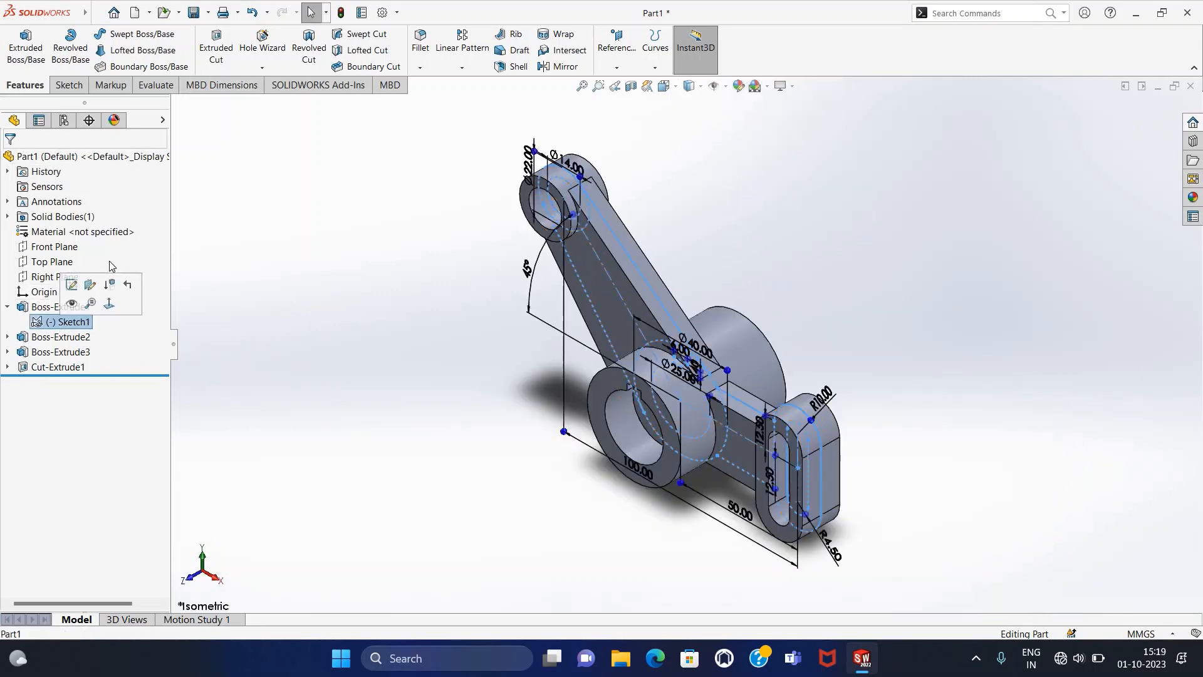
click(216, 49)
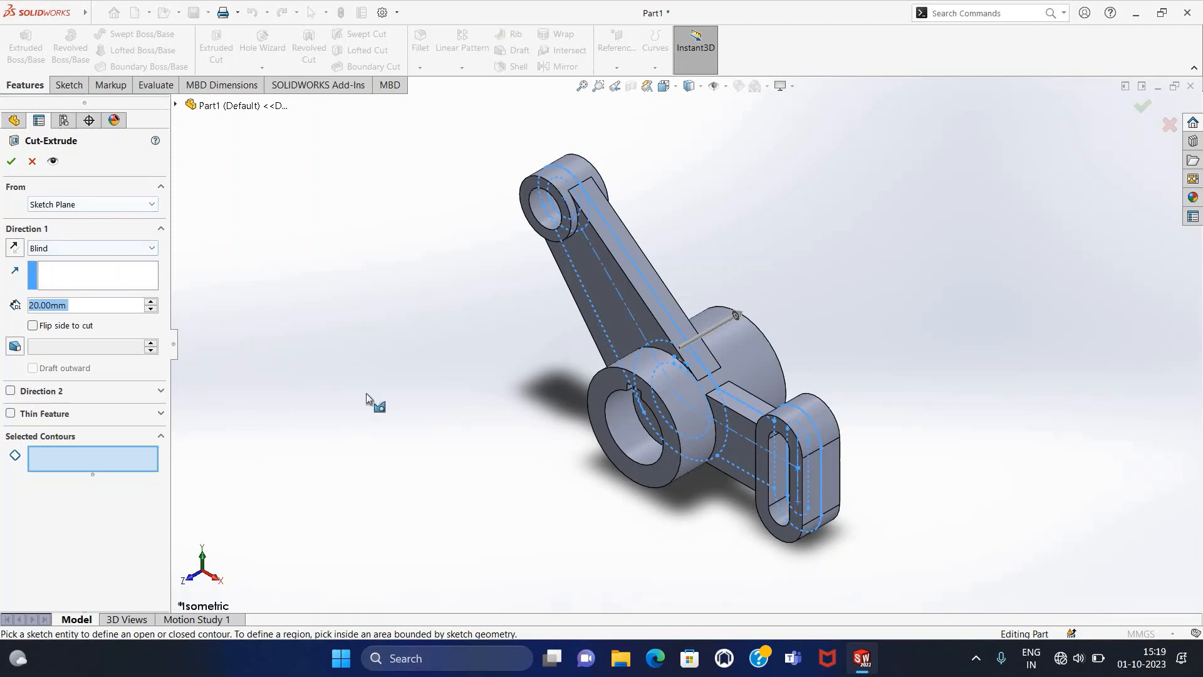
scroll(687, 475, down, 3)
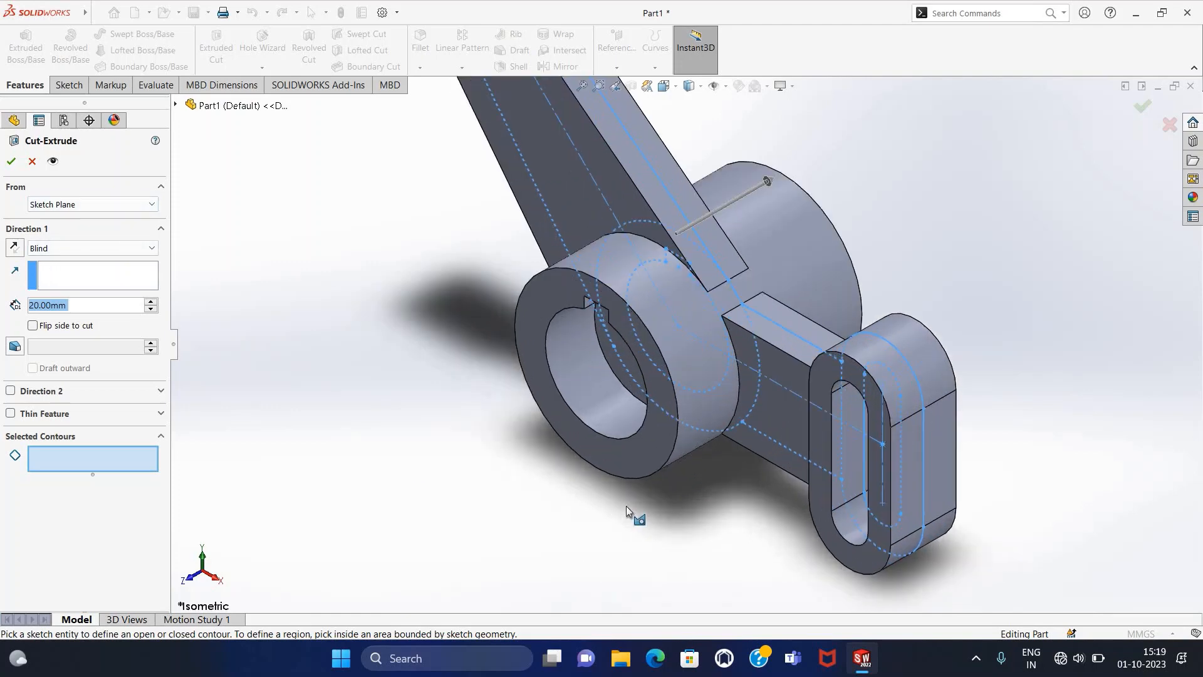
click(710, 303)
mouse_move(402, 474)
middle_down()
mouse_move(446, 419)
mouse_move(508, 423)
mouse_move(545, 489)
mouse_move(575, 505)
mouse_move(468, 435)
mouse_move(324, 403)
mouse_move(326, 451)
mouse_move(339, 451)
mouse_move(329, 455)
middle_up()
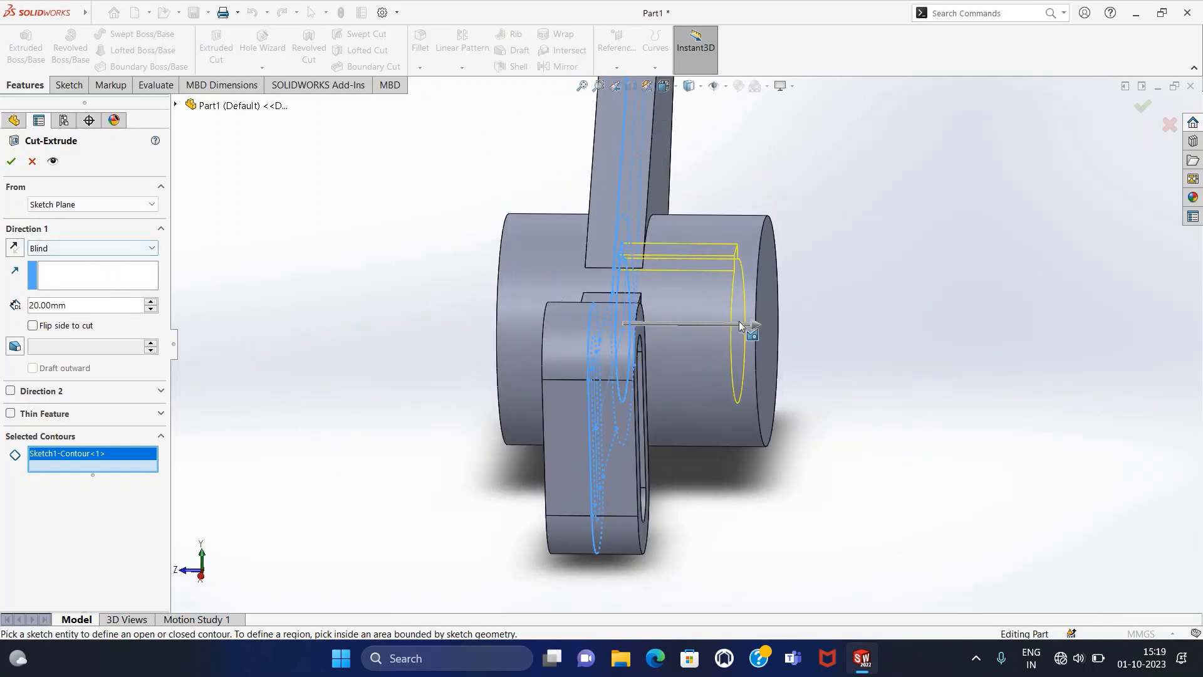
drag(742, 325, 818, 325)
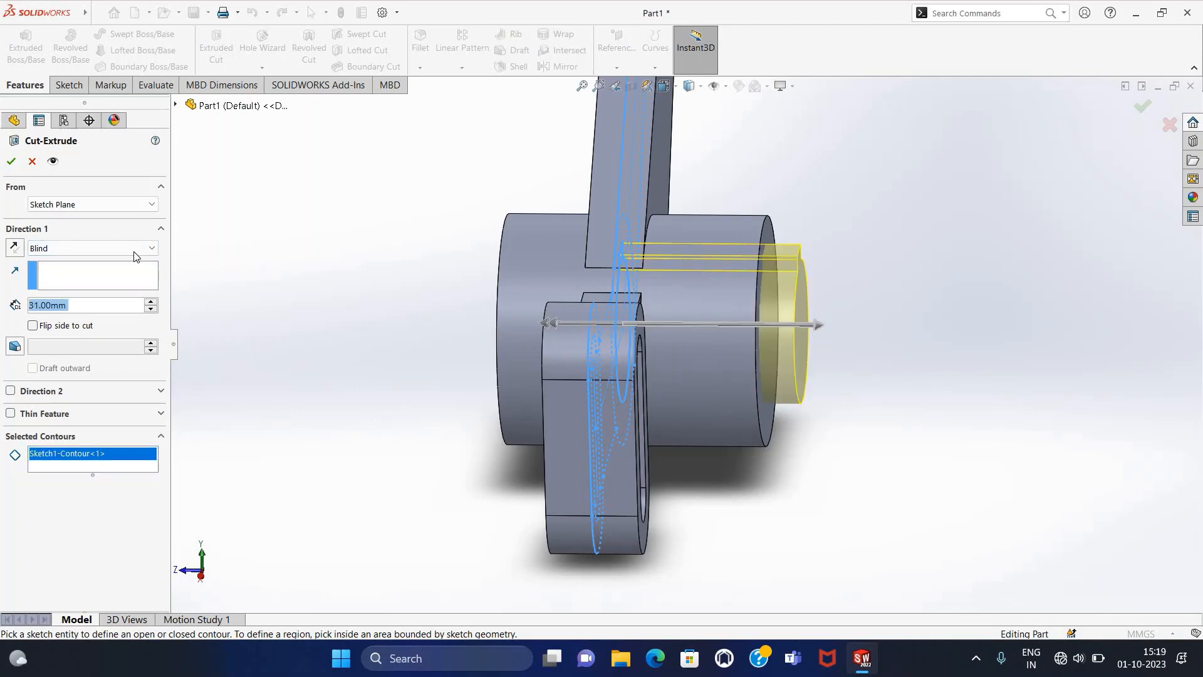
Start the second keyed cut at a 13 mm offset with the offset side reversed, and finish it in isometric view.
click(154, 207)
click(101, 248)
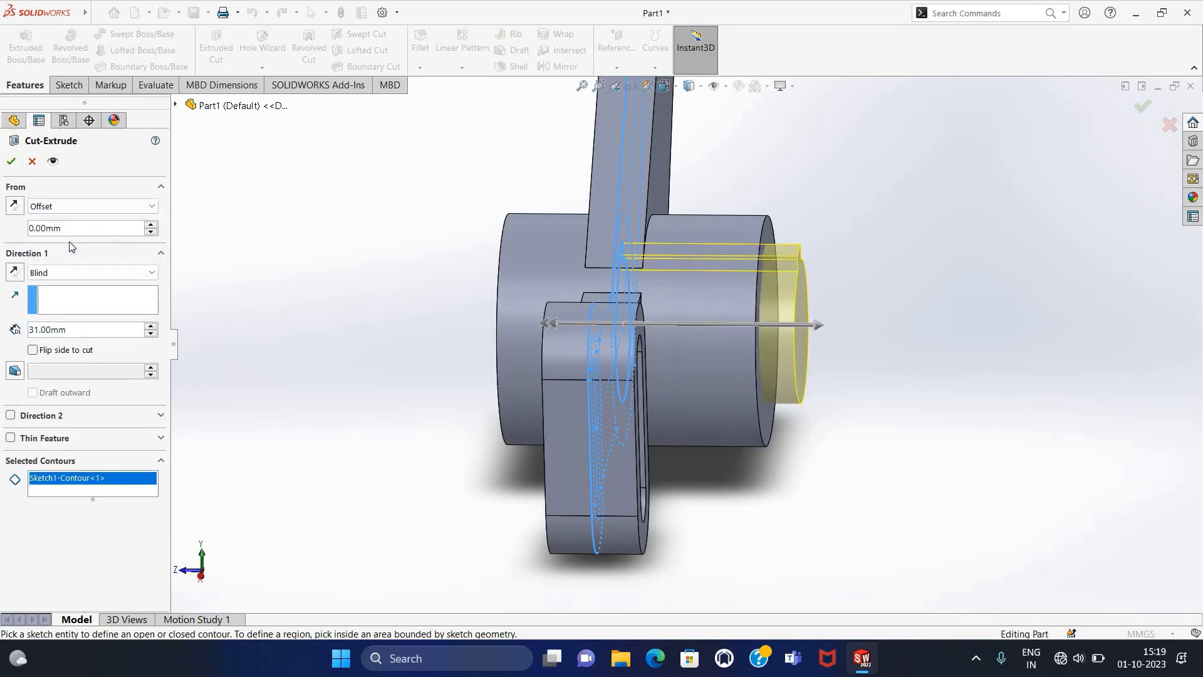
text(13)
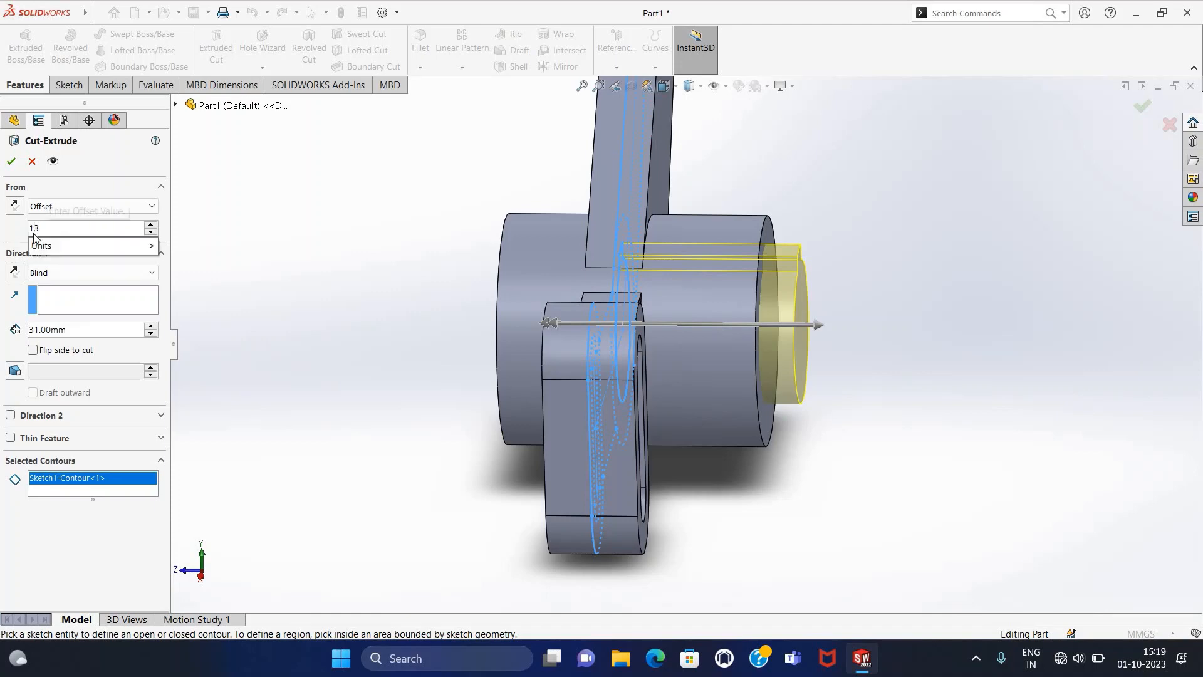
key(Return)
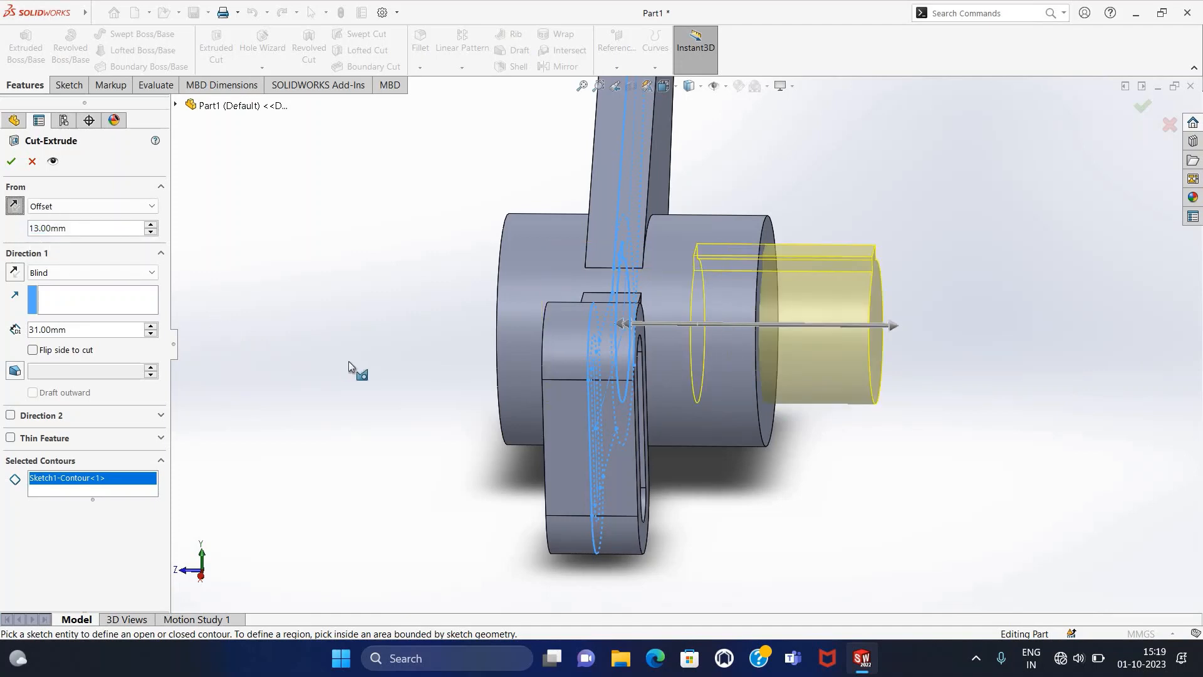
click(15, 162)
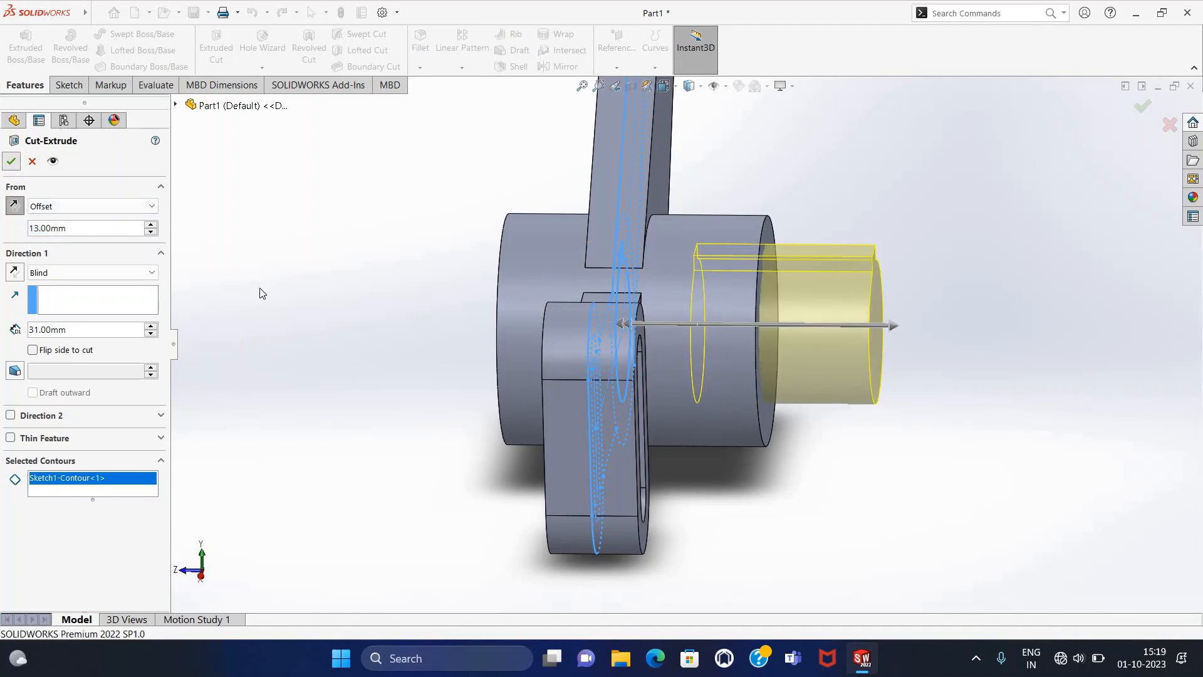
middle_drag(348, 333, 439, 338)
click(666, 86)
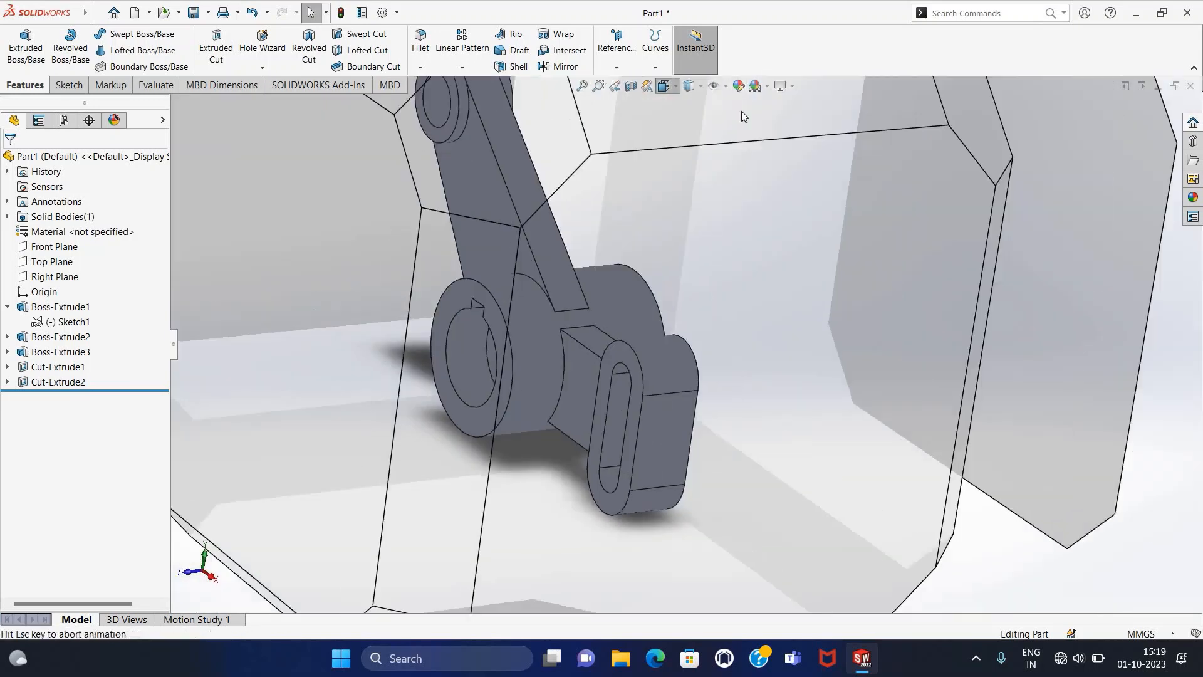
click(738, 124)
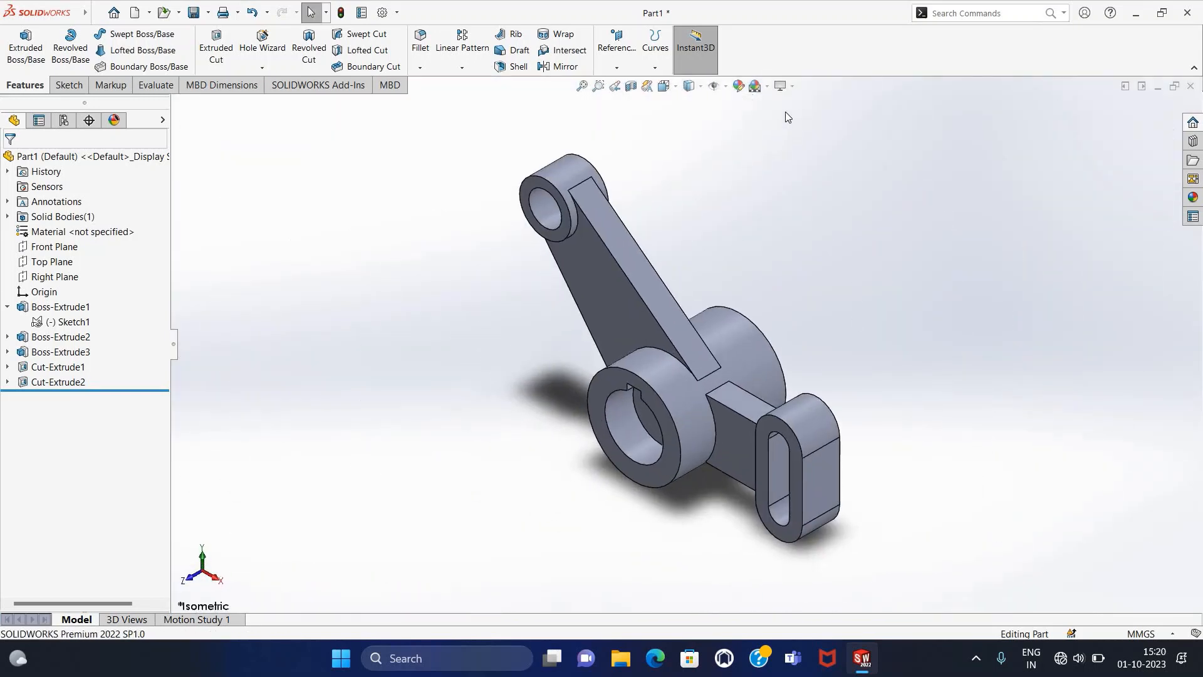
Turn on the Cartoon and Ambient Occlusion display effects for the model view.
click(794, 86)
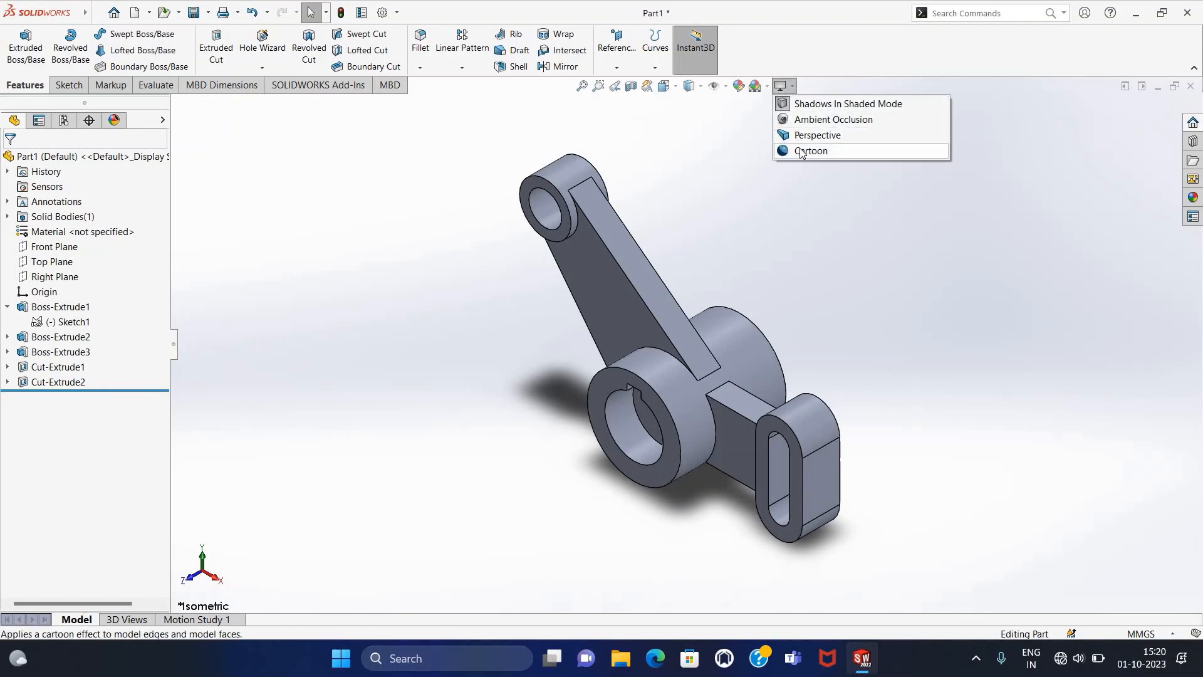
click(801, 151)
click(783, 88)
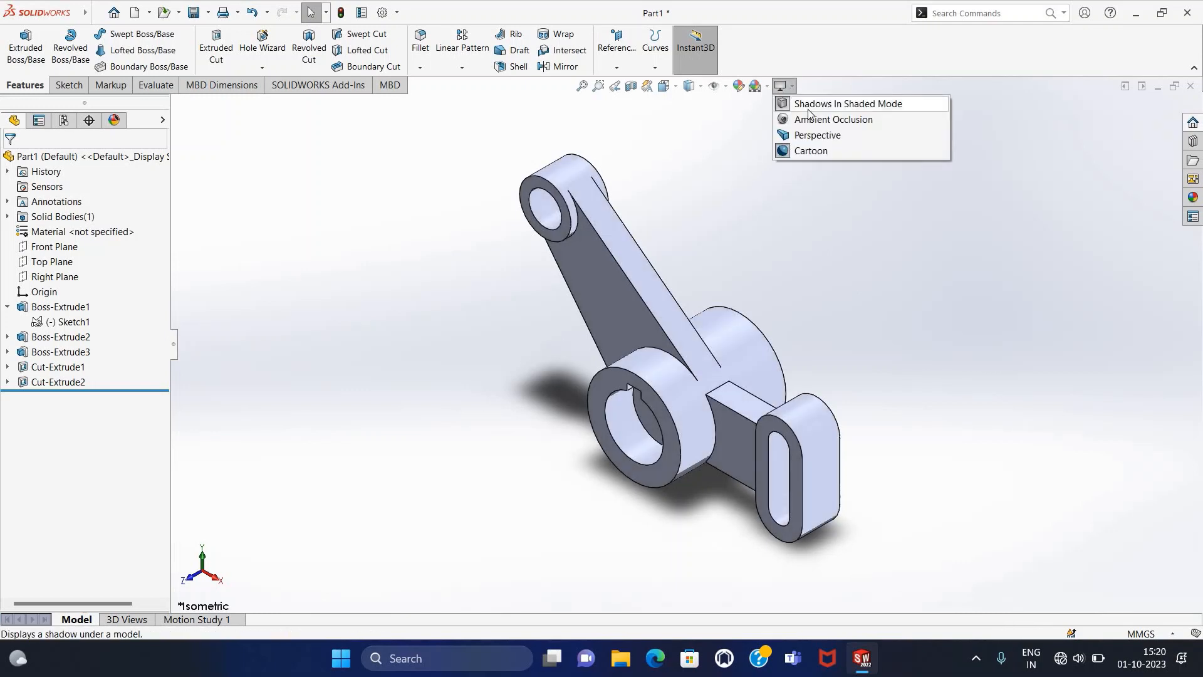
click(810, 119)
Display the model in Perspective with Shadows In Shaded Mode, Ambient Occlusion and Cartoon turned off.
click(794, 87)
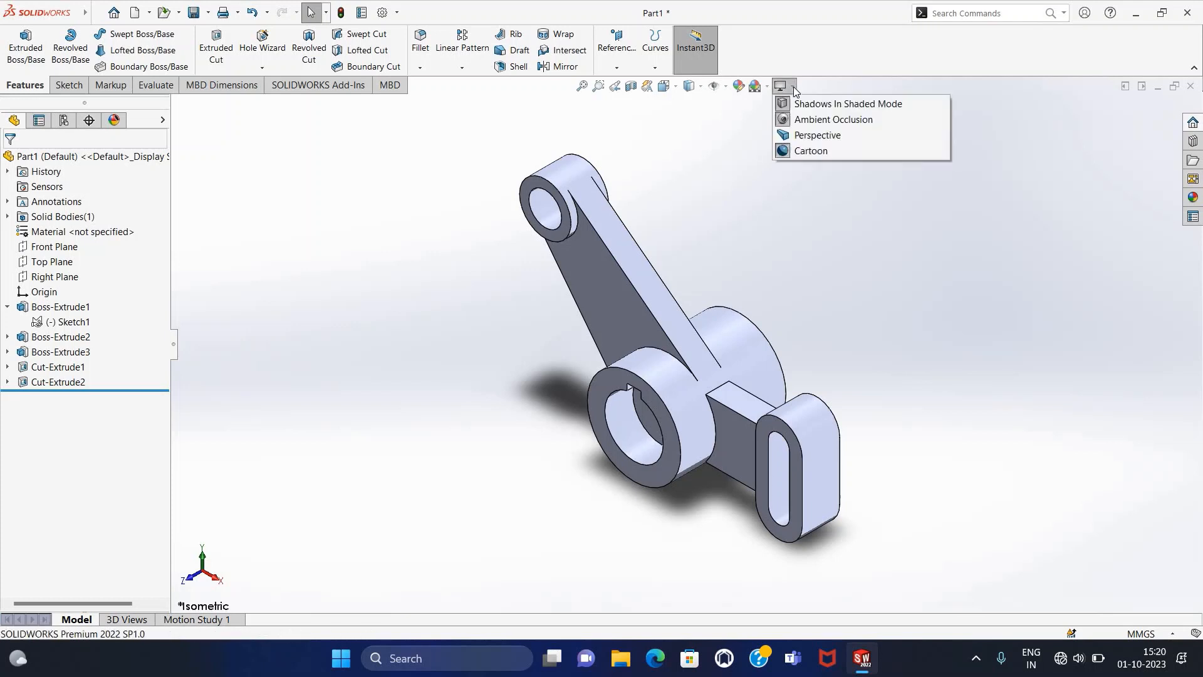
click(808, 107)
click(793, 88)
click(809, 121)
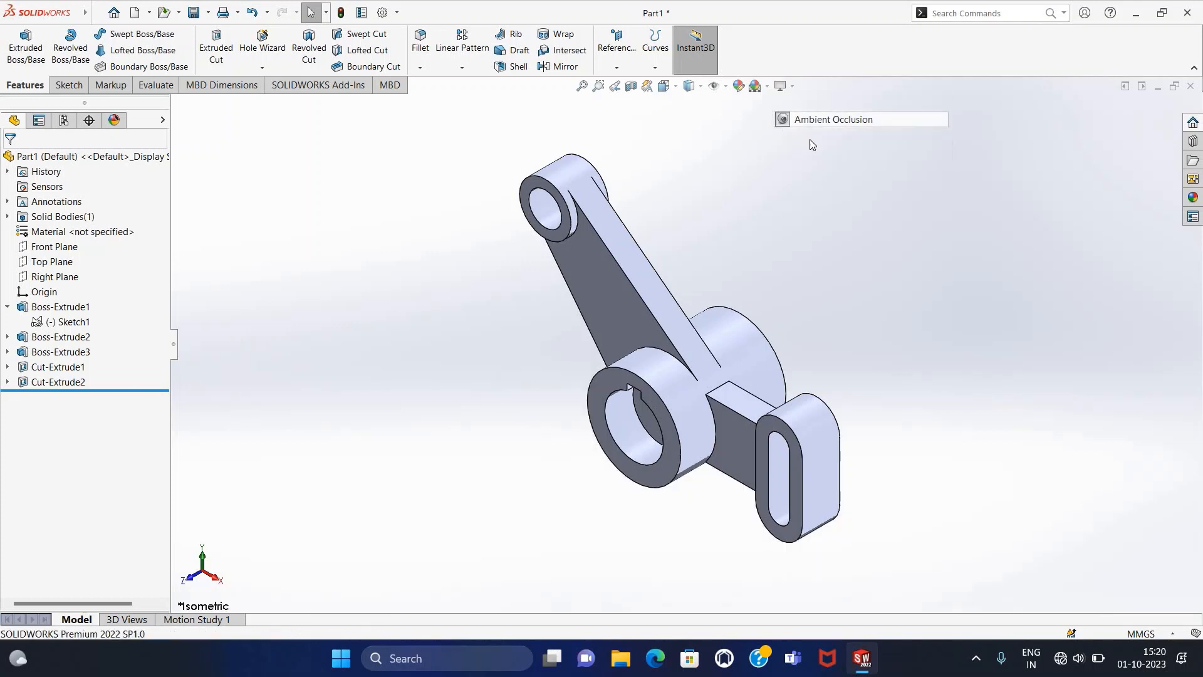
click(793, 87)
click(805, 135)
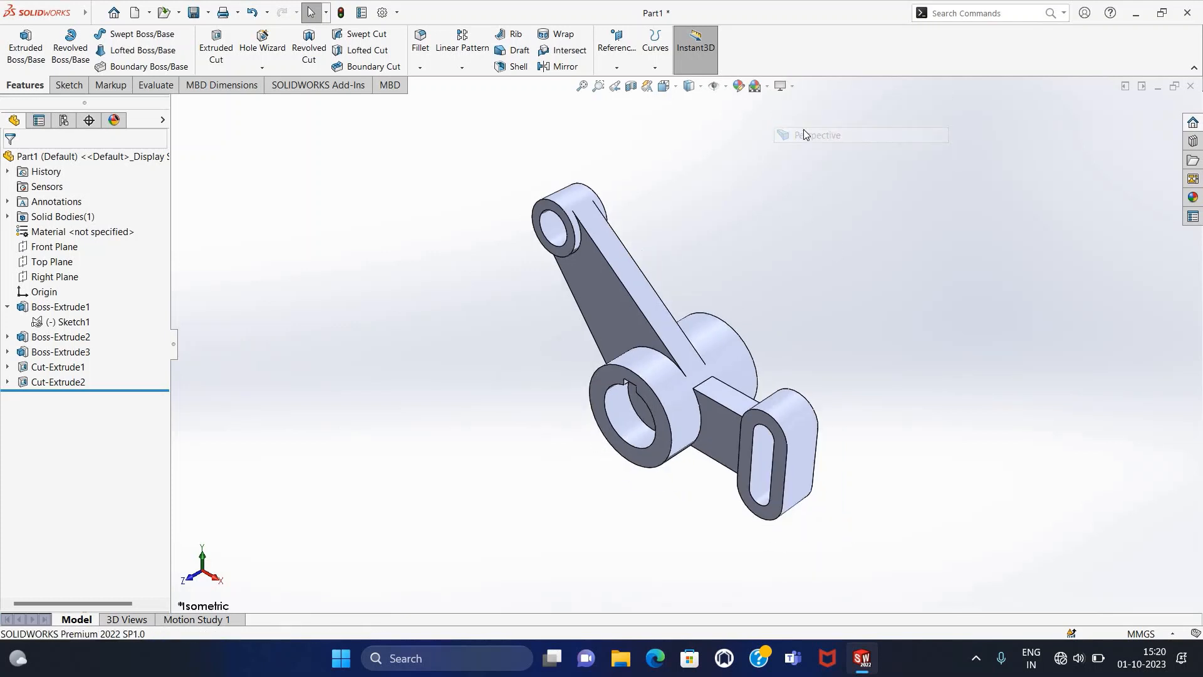
click(793, 86)
click(799, 155)
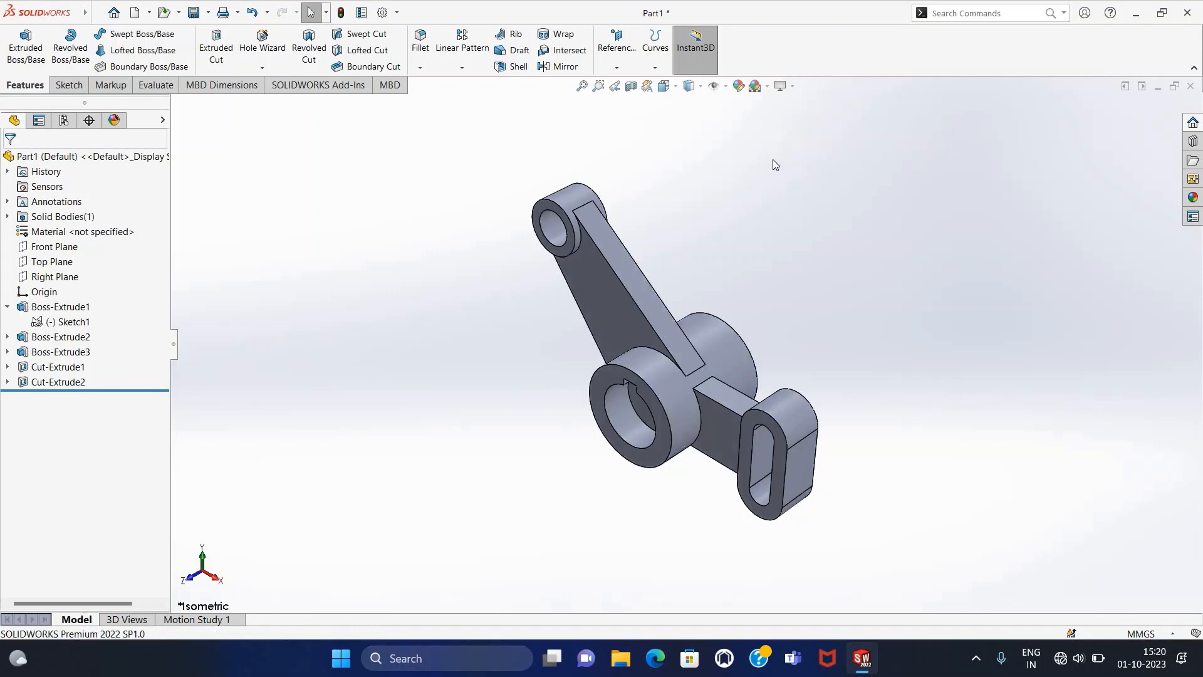
Apply the polished brass metal appearance to the whole part.
click(740, 87)
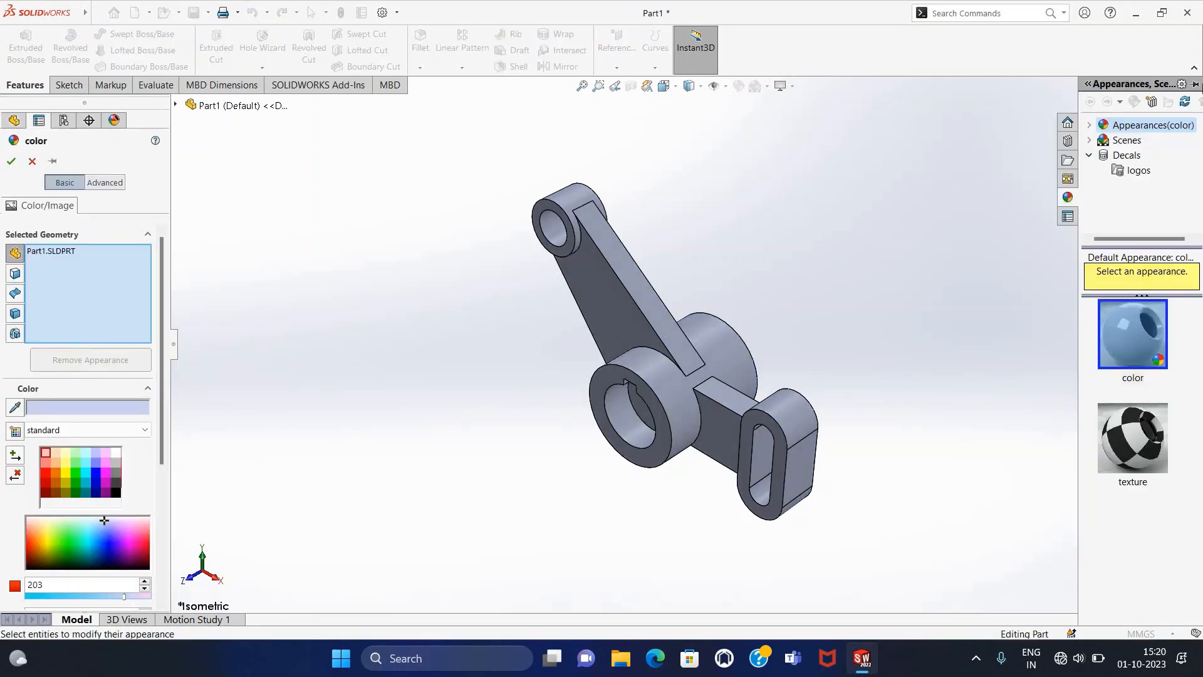
click(1090, 126)
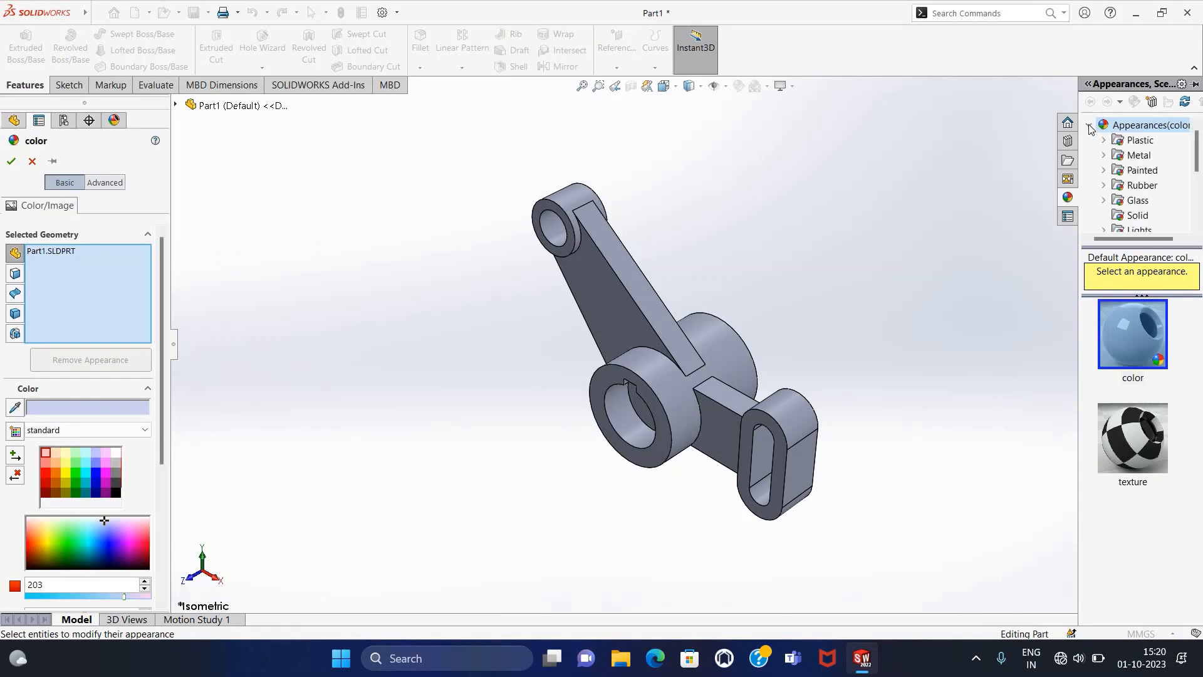
click(1124, 160)
scroll(1137, 466, down, 3)
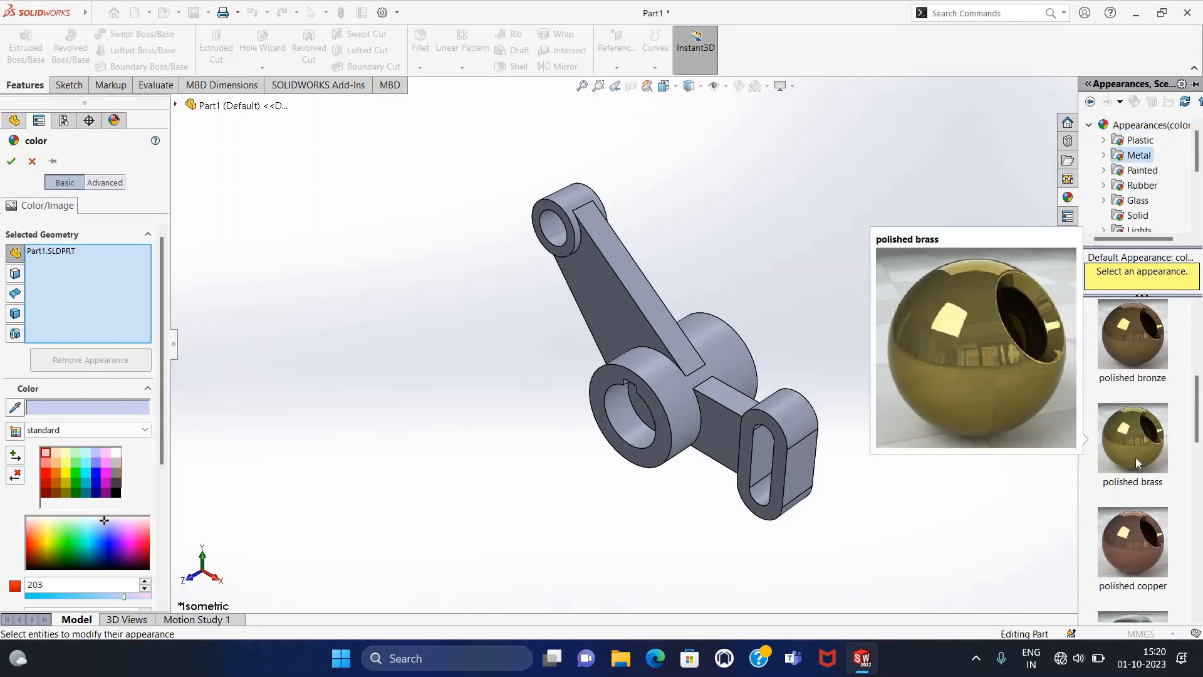
click(1134, 446)
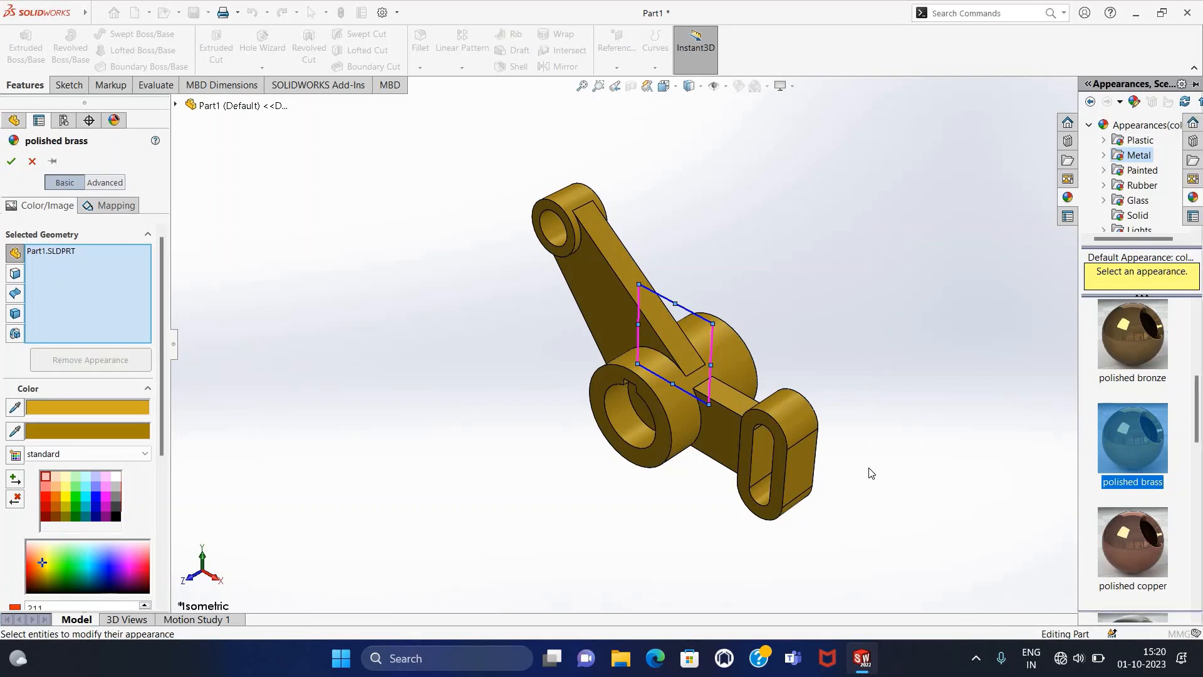
click(9, 162)
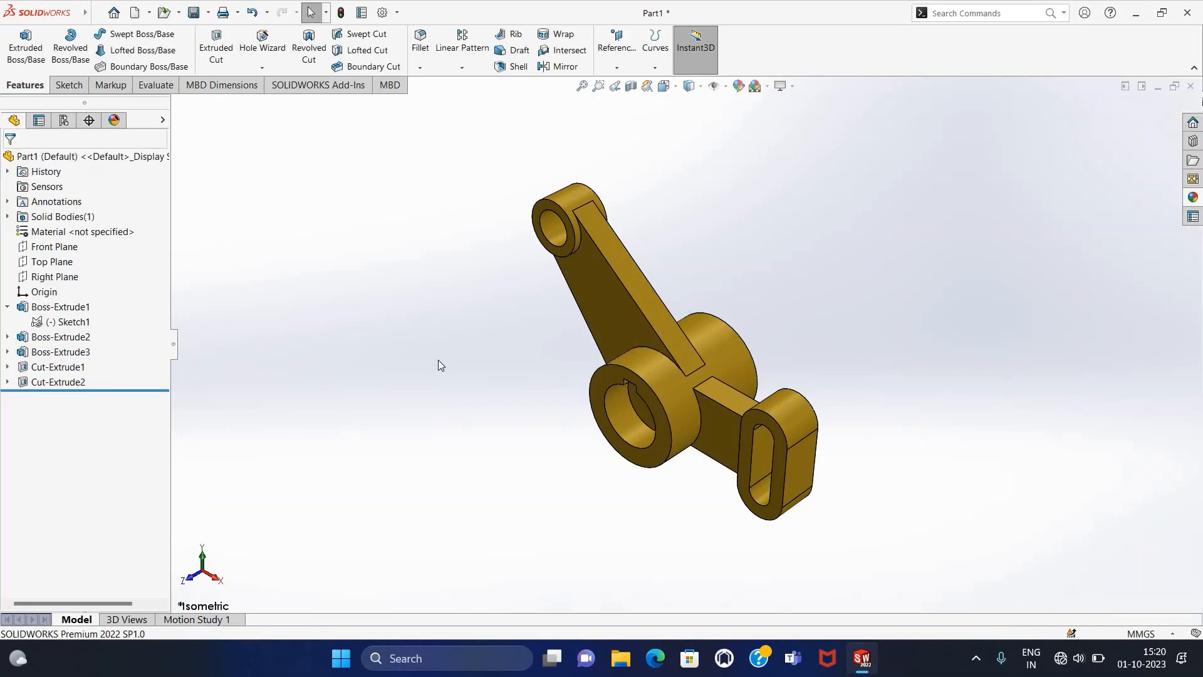
mouse_move(438, 360)
middle_down()
mouse_move(486, 317)
mouse_move(490, 326)
mouse_move(437, 341)
middle_up()
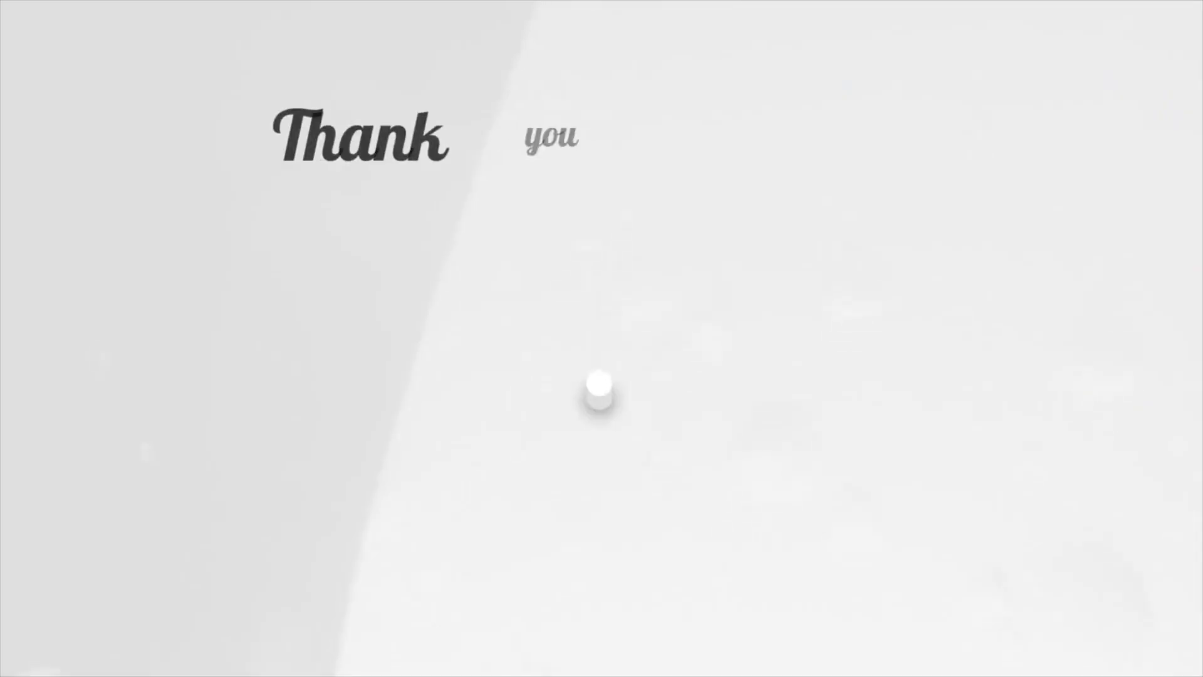